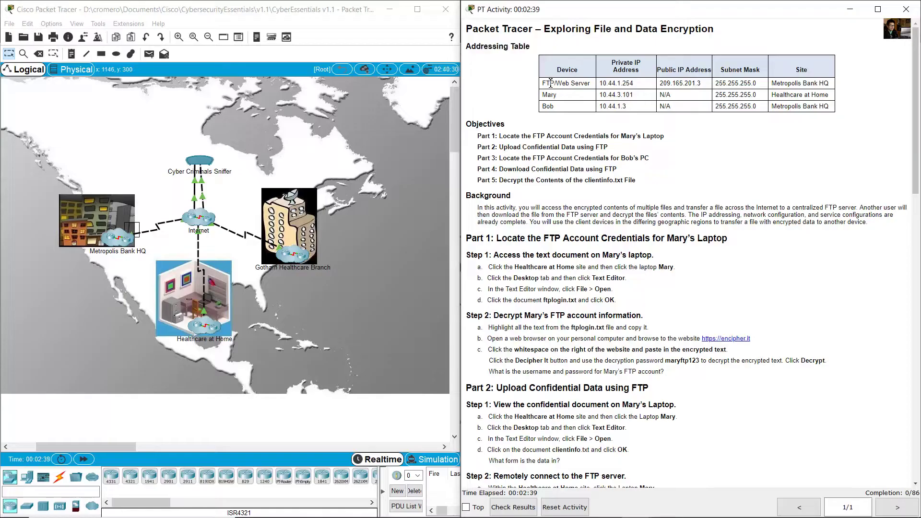
- Review the FTP/Web Server and Mary's addressing entries, locating Healthcare at Home on the map
left_click_drag(589, 84, 829, 83)
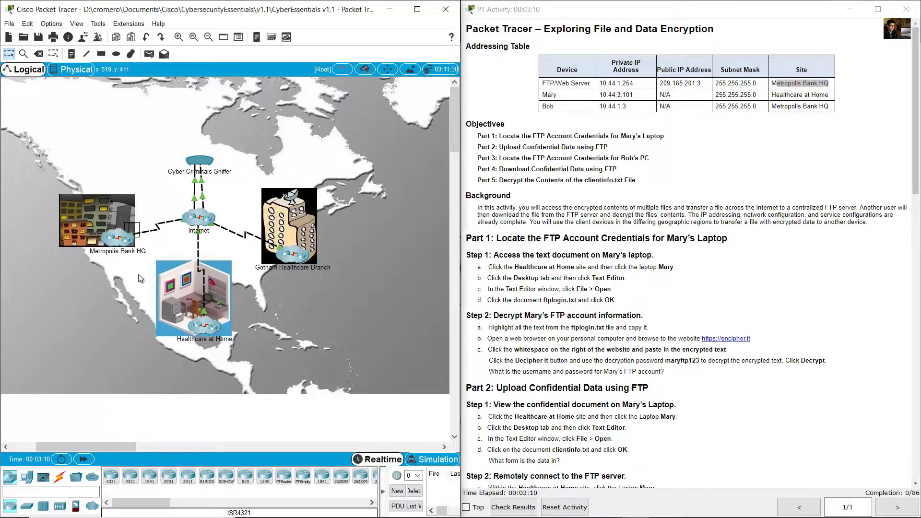
left_click_drag(138, 274, 51, 164)
left_click(784, 152)
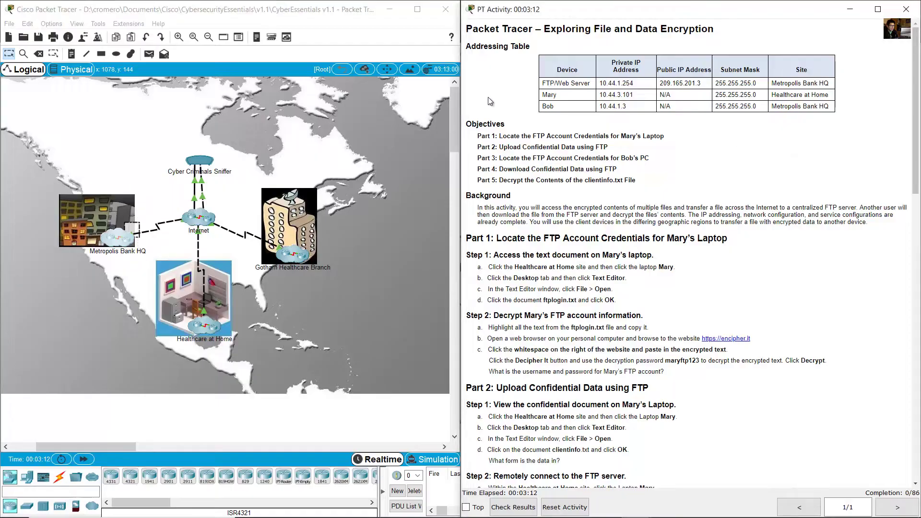
double_click(557, 95)
left_click_drag(602, 95, 647, 96)
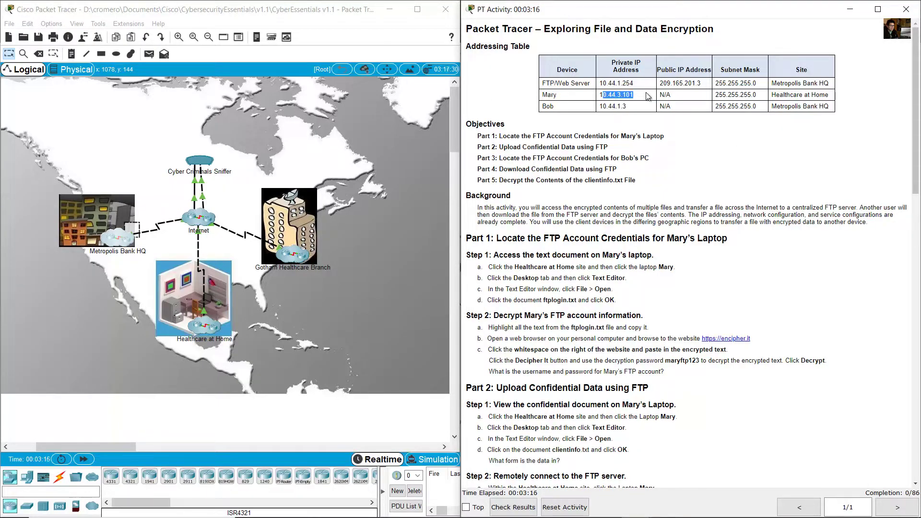
left_click(775, 97)
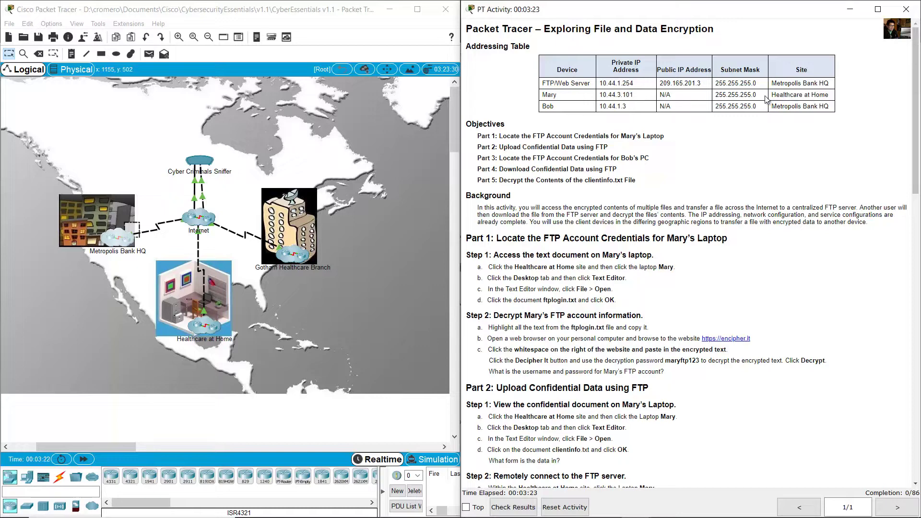
left_click_drag(778, 94, 827, 95)
left_click_drag(229, 366, 134, 284)
left_click_drag(198, 334, 209, 317)
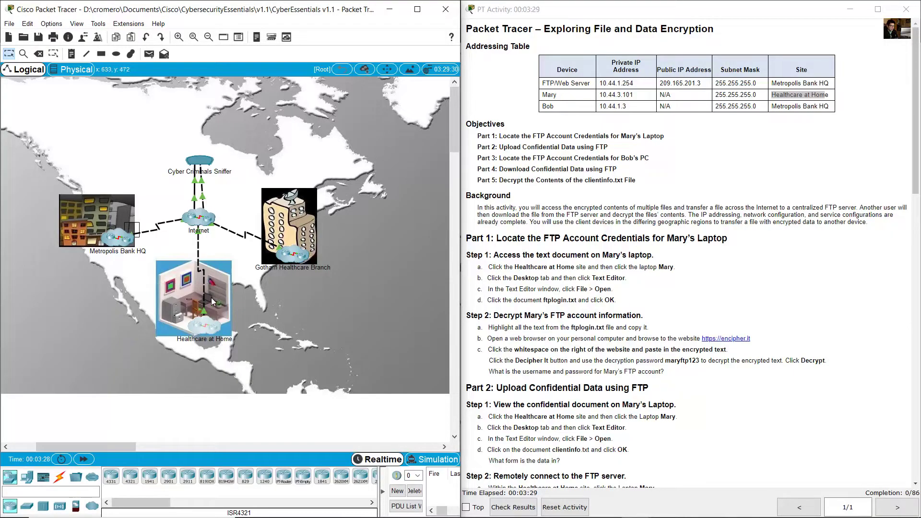
- Review Bob's private IP address and his Metropolis Bank HQ site on the map
left_click_drag(542, 106, 573, 110)
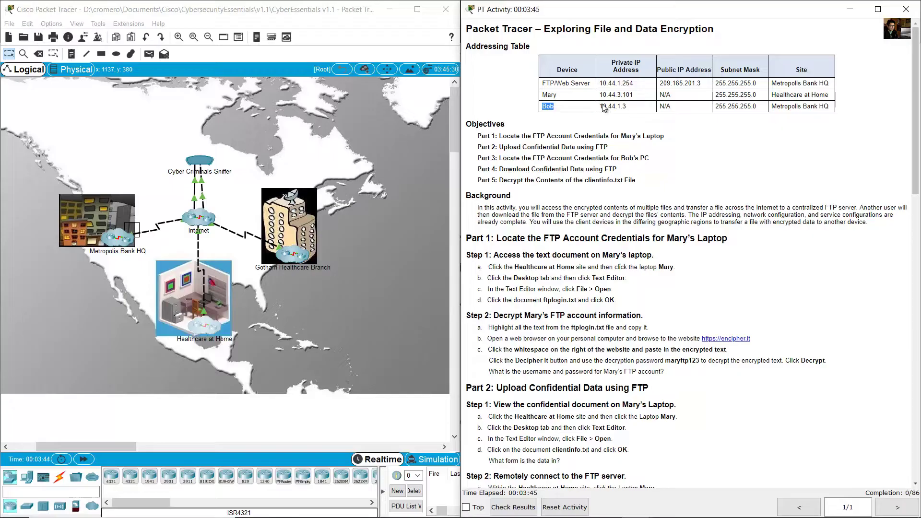
left_click_drag(606, 106, 622, 106)
left_click_drag(776, 106, 817, 106)
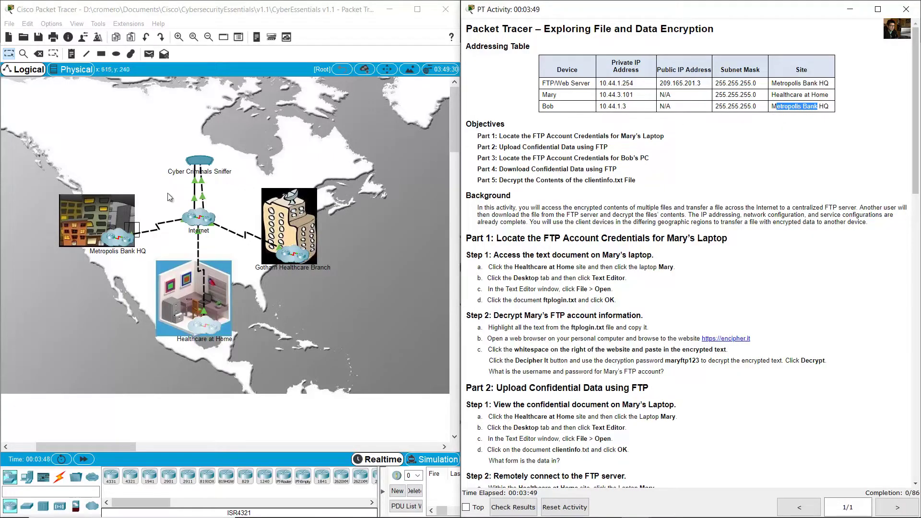
left_click_drag(144, 172, 67, 263)
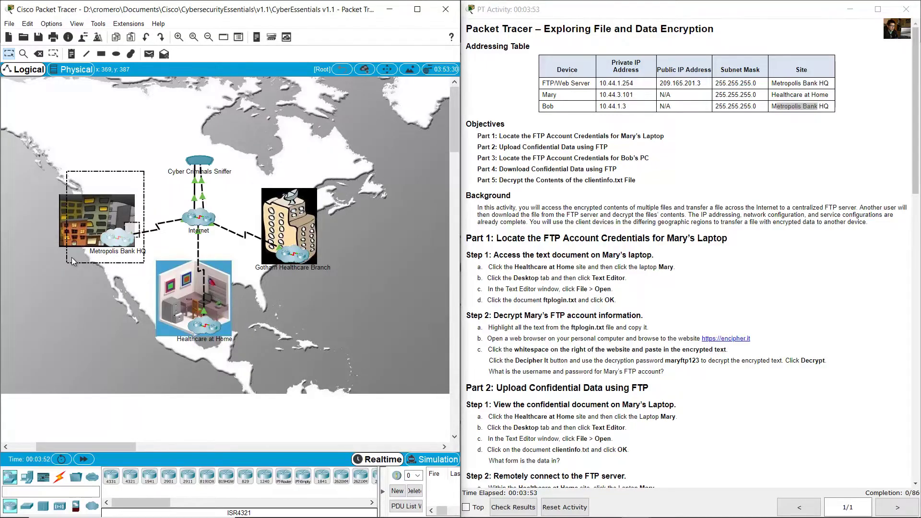
- Read the Background paragraph about another user downloading the files
left_click(560, 132)
scroll(560, 132, "down", 2)
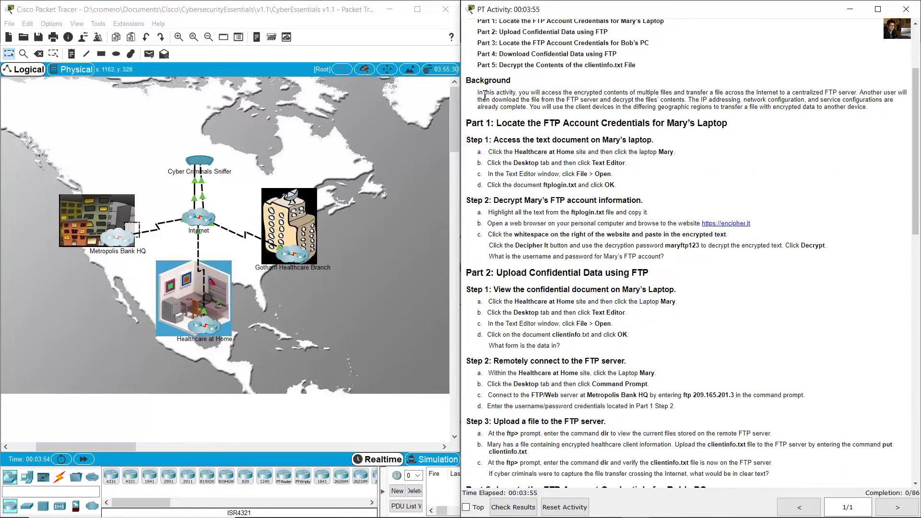
left_click_drag(521, 92, 860, 92)
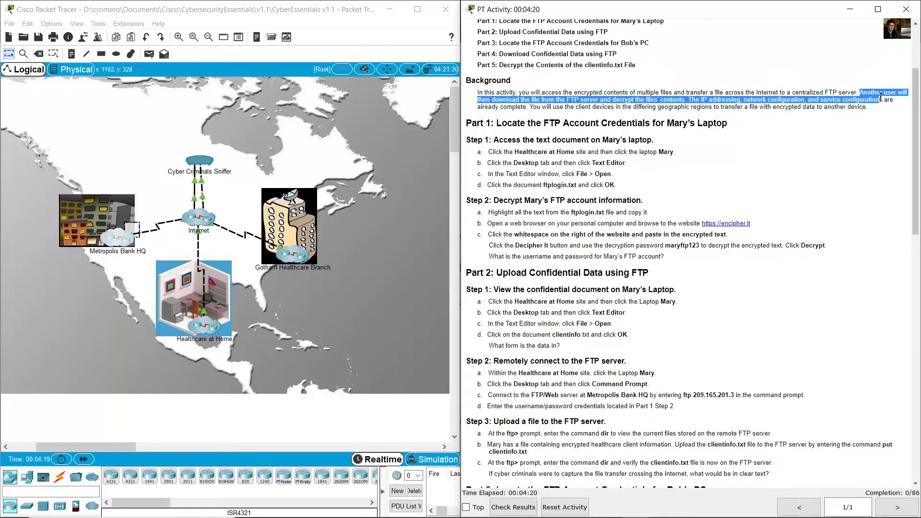
left_click_drag(859, 92, 685, 102)
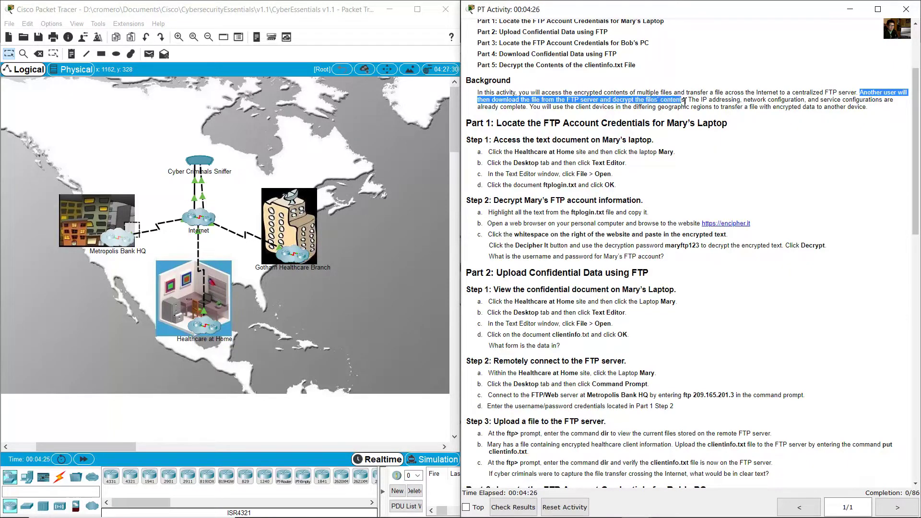
left_click(692, 100)
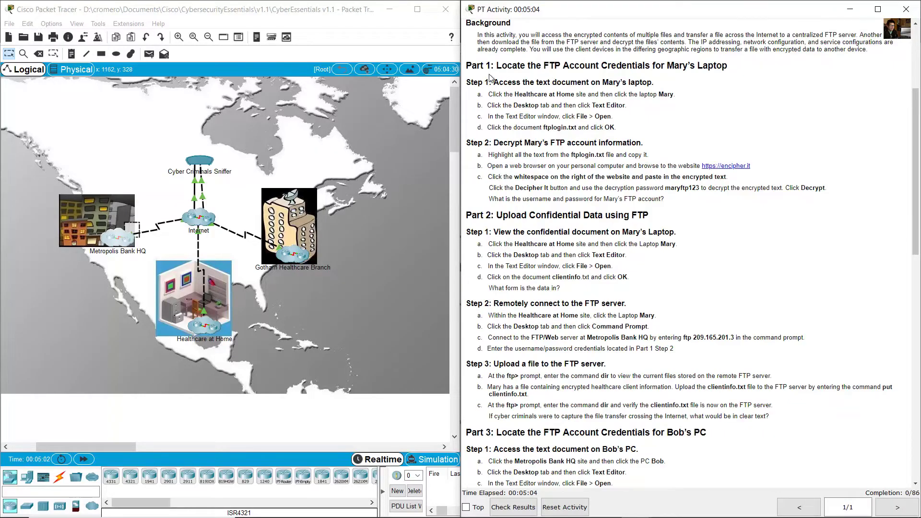
- Read Part 1, Step 1a in the instructions about opening laptop Mary
left_click_drag(511, 65, 729, 66)
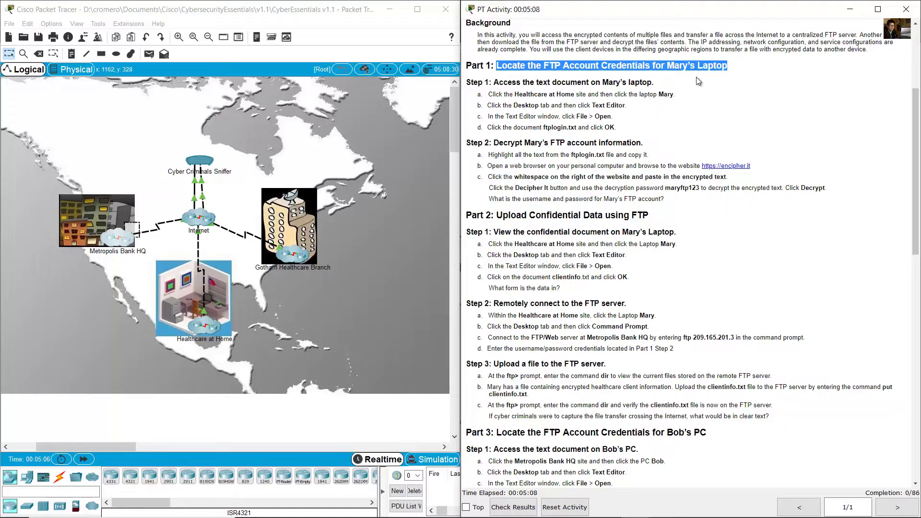
left_click_drag(495, 83, 655, 83)
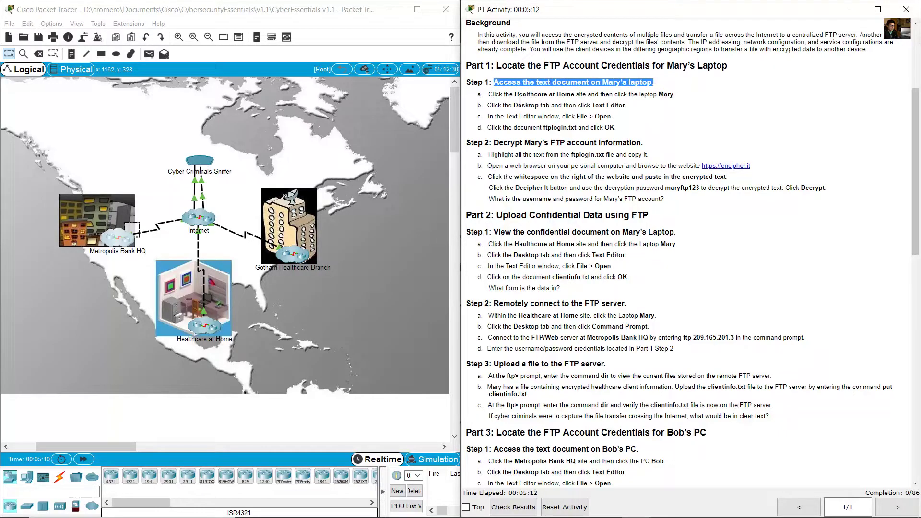
left_click_drag(499, 94, 673, 96)
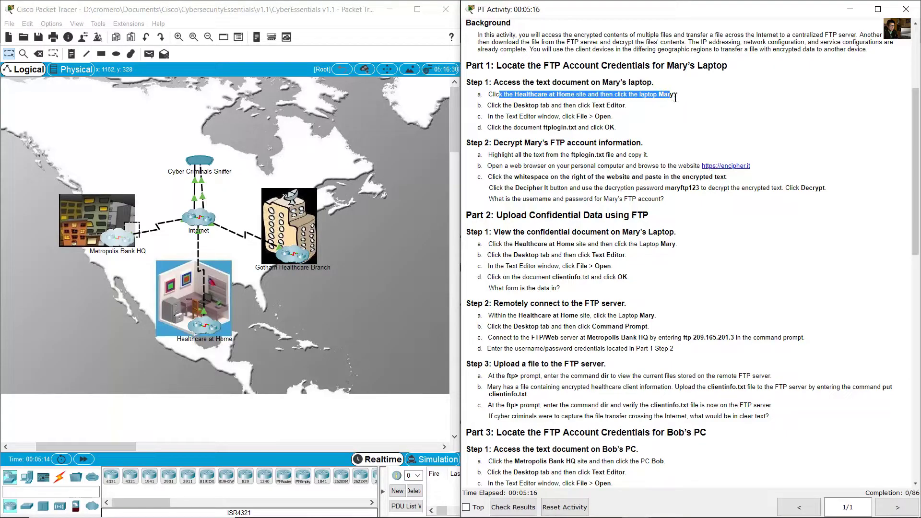
left_click(674, 98)
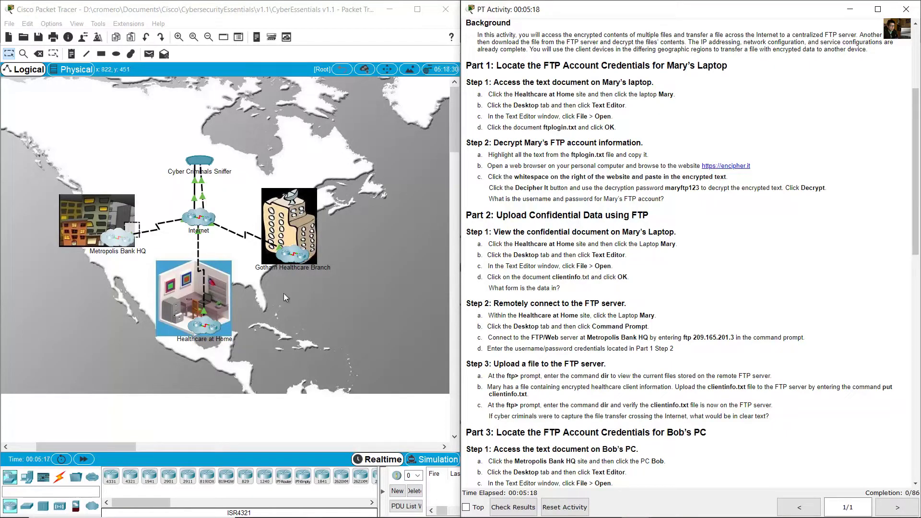
left_click(135, 271)
left_click_drag(99, 297, 255, 356)
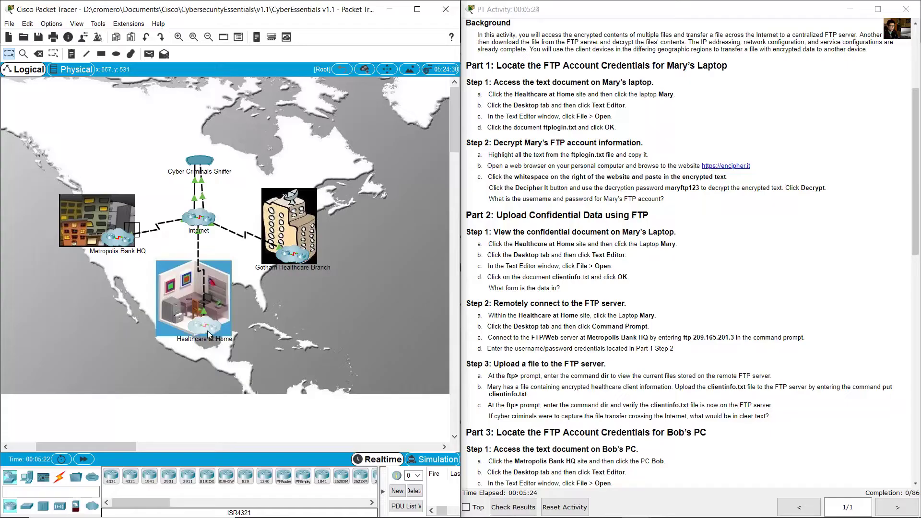
left_click(202, 330)
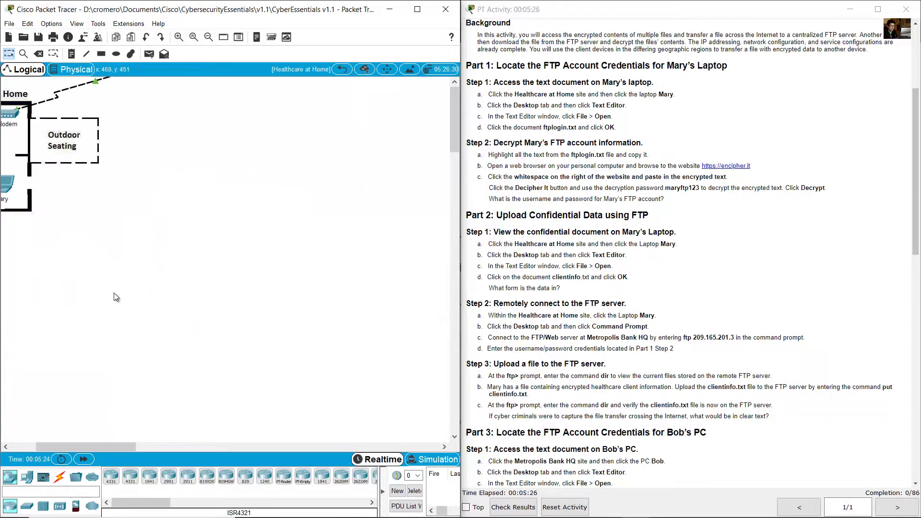
left_click_drag(114, 446, 53, 443)
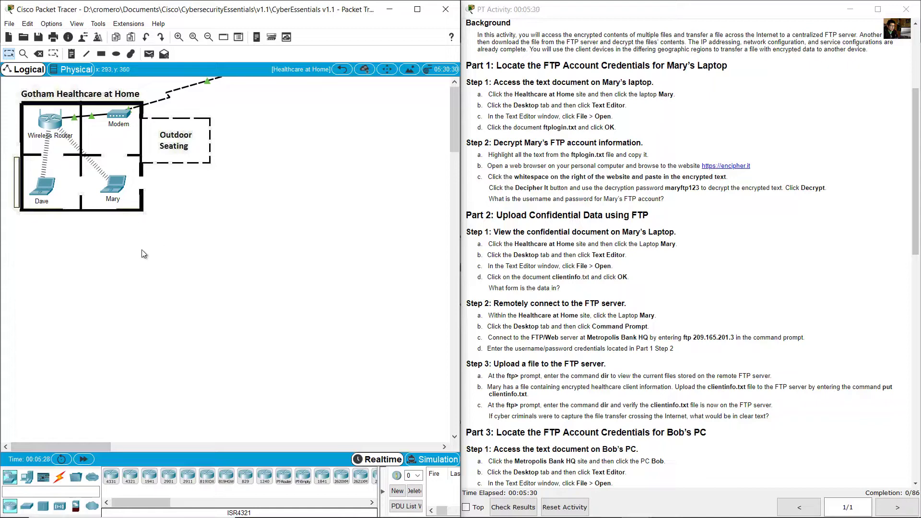
left_click(117, 190)
left_click_drag(446, 126, 315, 189)
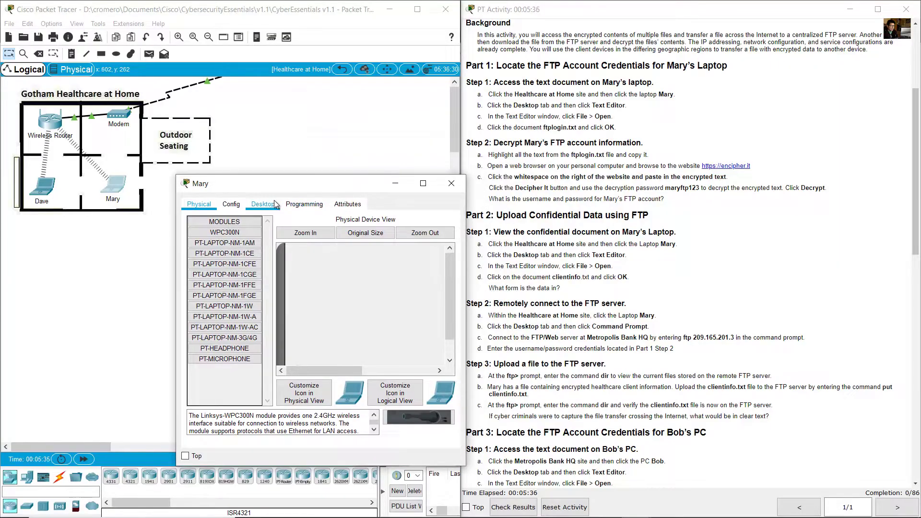
left_click(275, 204)
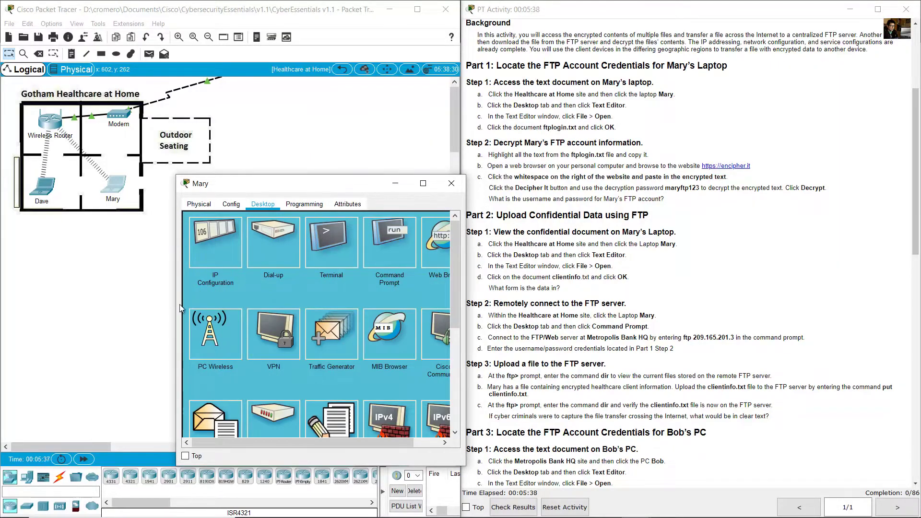
left_click_drag(175, 306, 83, 307)
scroll(282, 380, "down", 1)
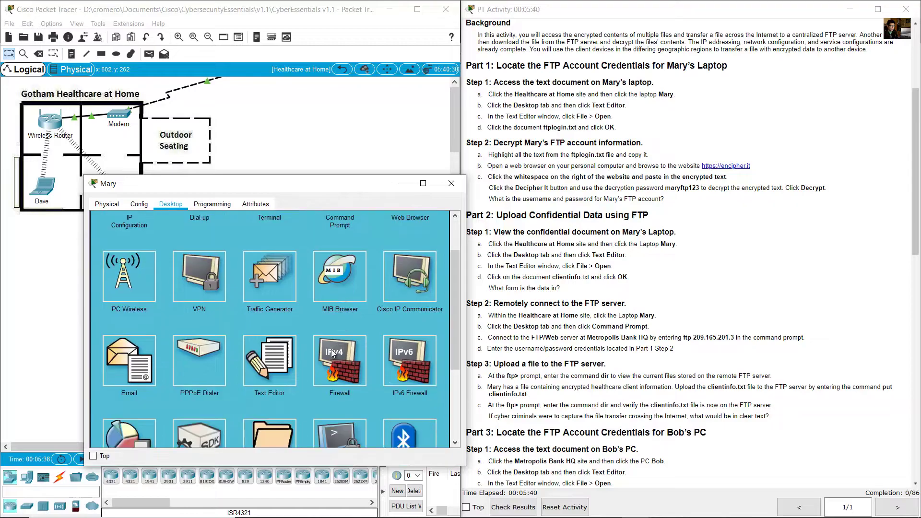
left_click(268, 382)
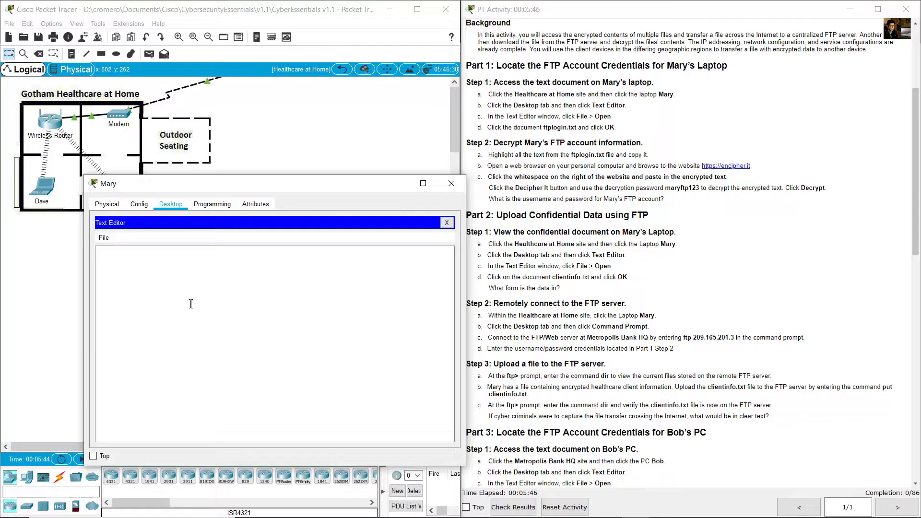
- Load ftplogin.txt through the Text Editor's File > Open dialog, revealing its encrypted text
left_click(103, 240)
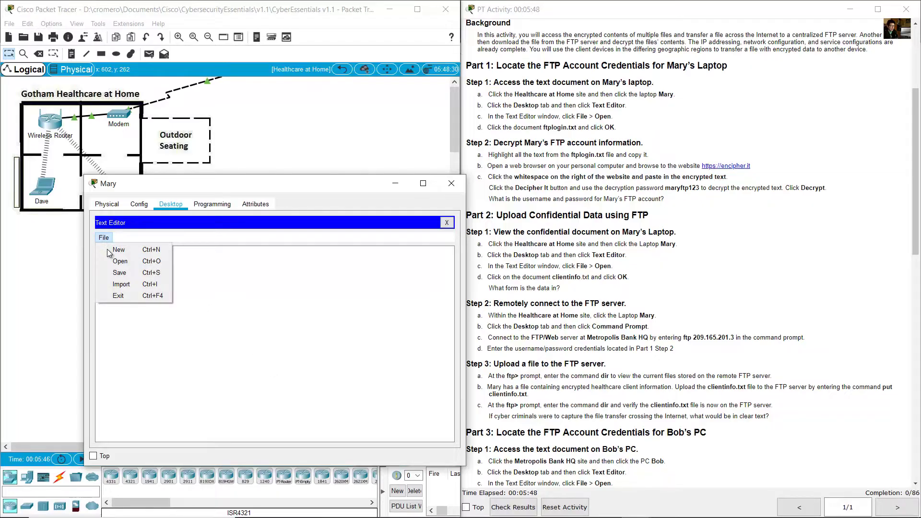
left_click(119, 261)
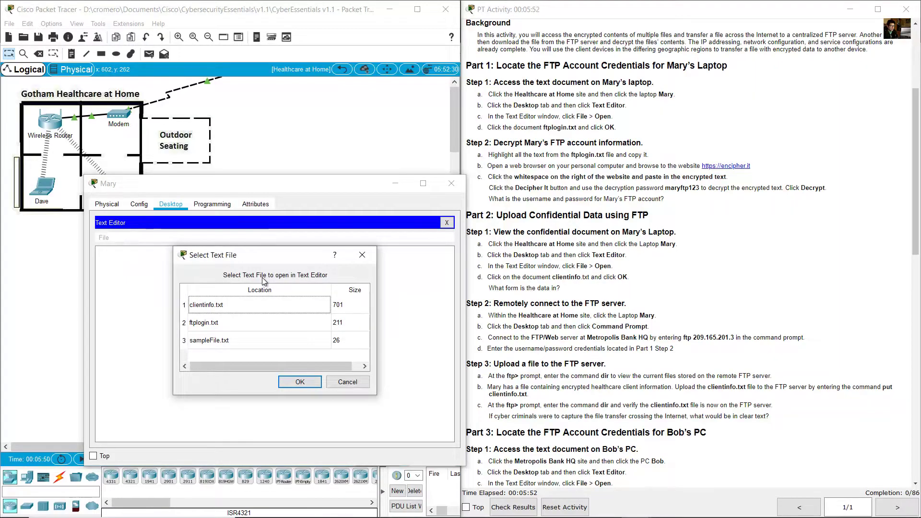
left_click(577, 127)
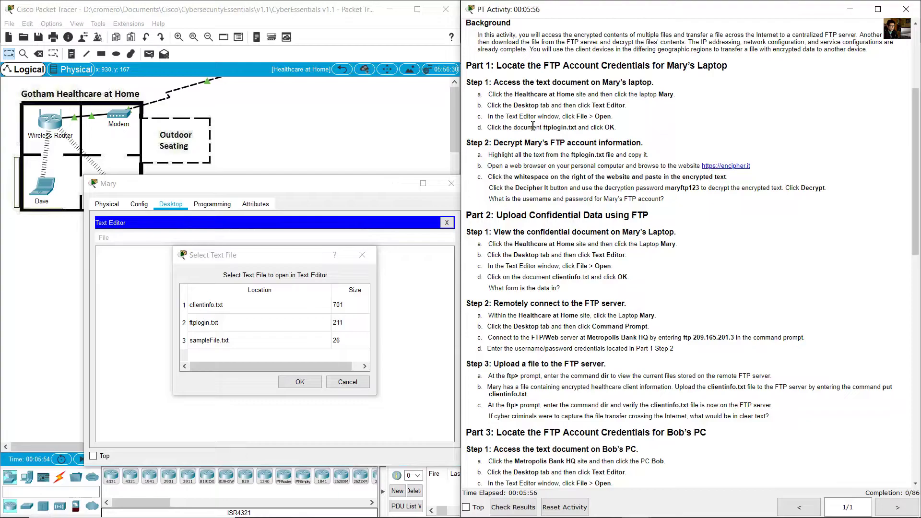
left_click_drag(500, 128, 615, 127)
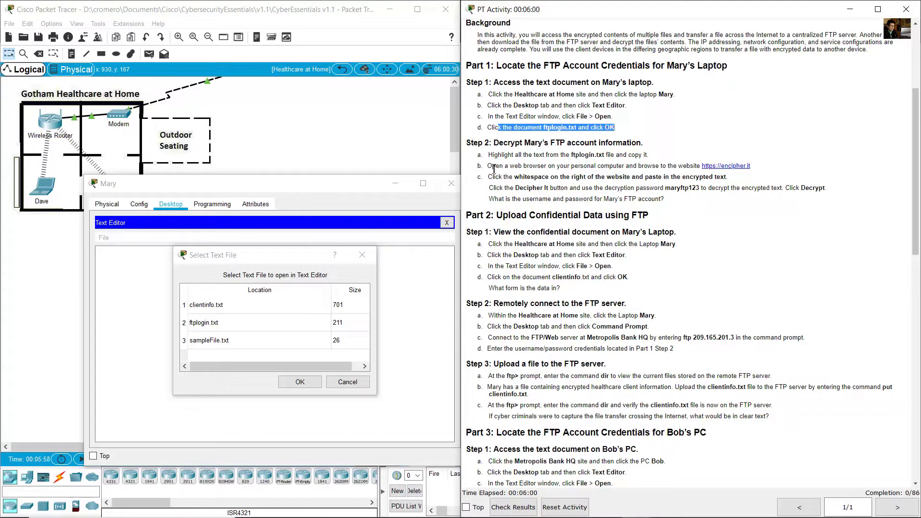
left_click(207, 328)
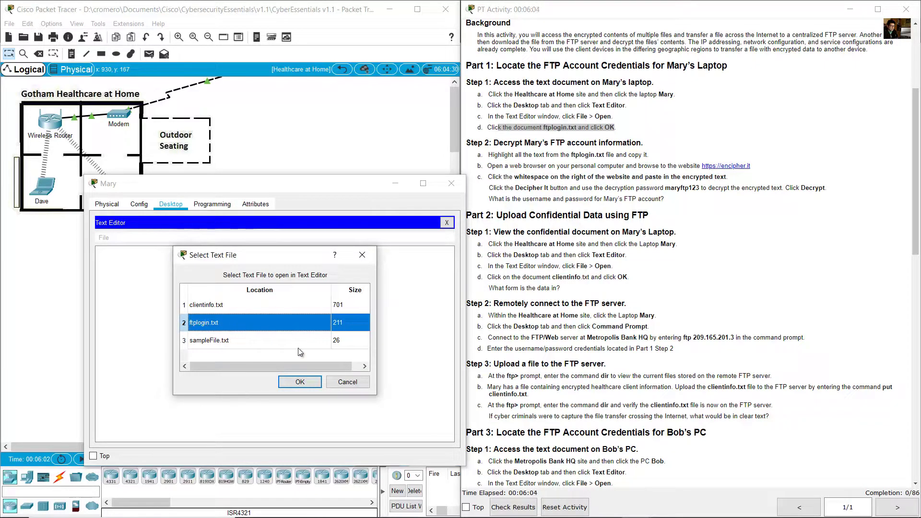
left_click(300, 382)
left_click(501, 153)
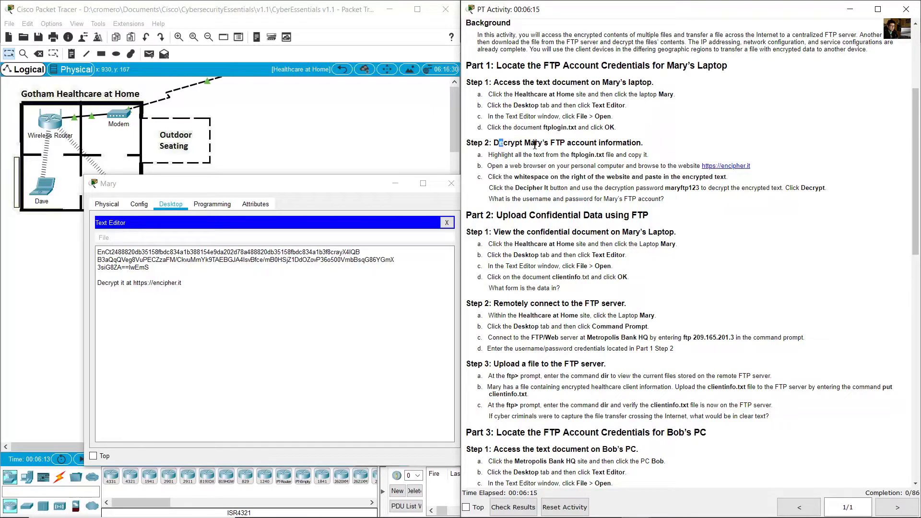
- Copy the entire encrypted ftplogin.txt text from Mary's Text Editor
left_click_drag(499, 143, 649, 146)
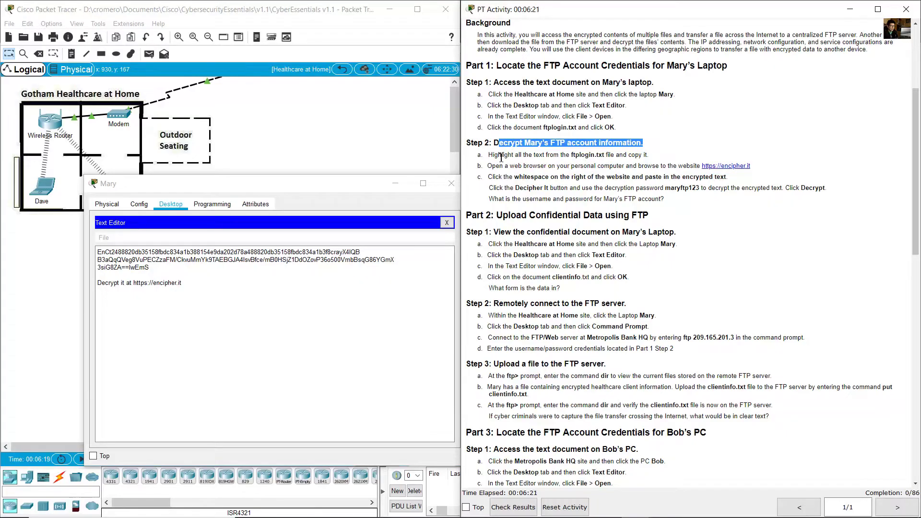
left_click_drag(499, 154, 648, 154)
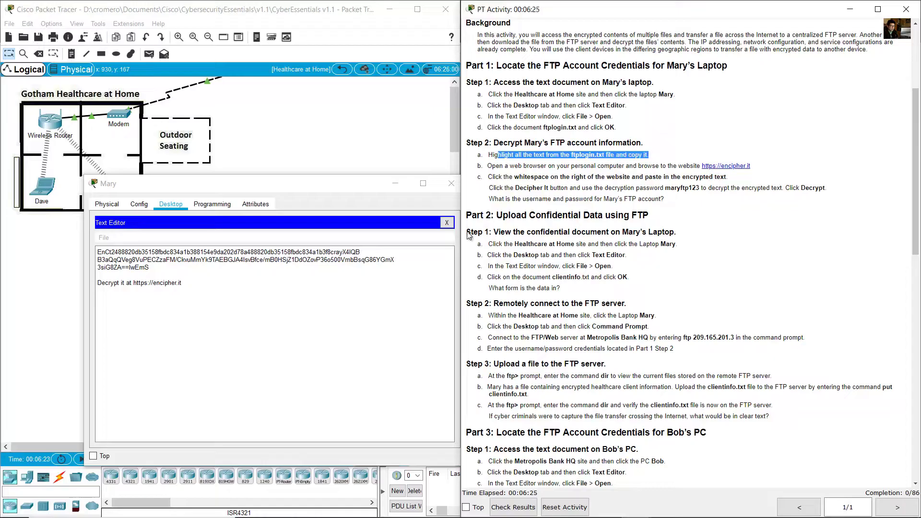
left_click(150, 267)
left_click_drag(150, 267, 104, 252)
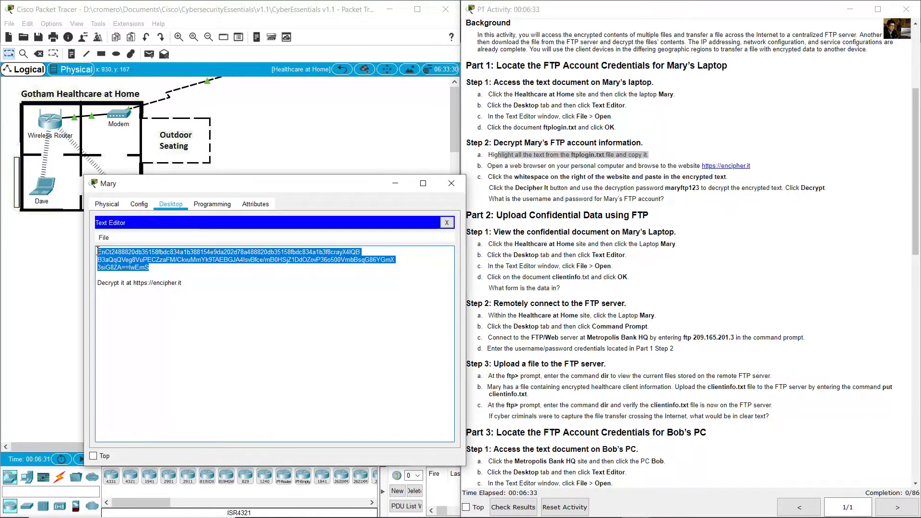
right_click(136, 259)
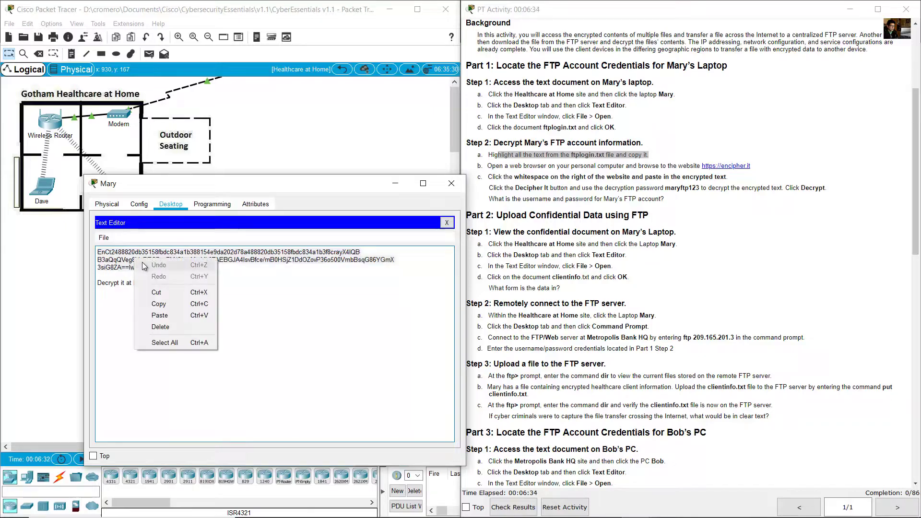
left_click(175, 306)
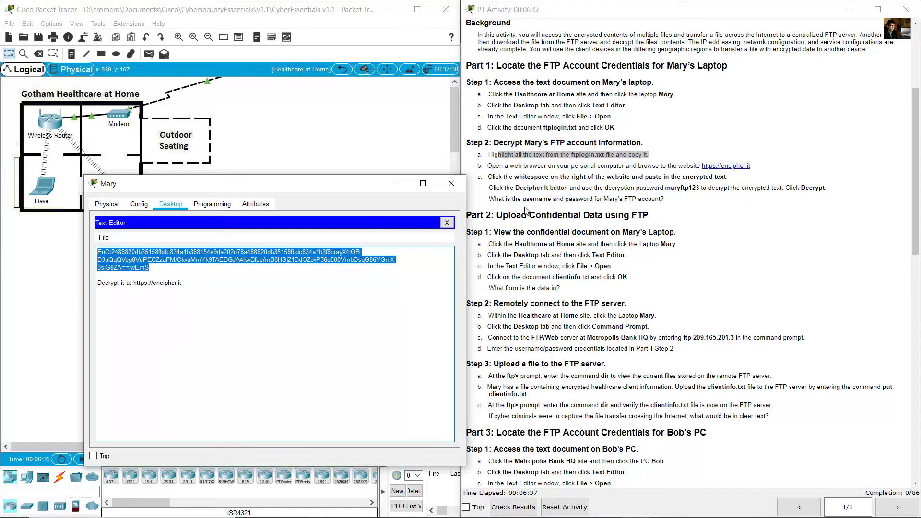
- Note the encipher.it website in the instructions and switch to the incognito browser
left_click(610, 175)
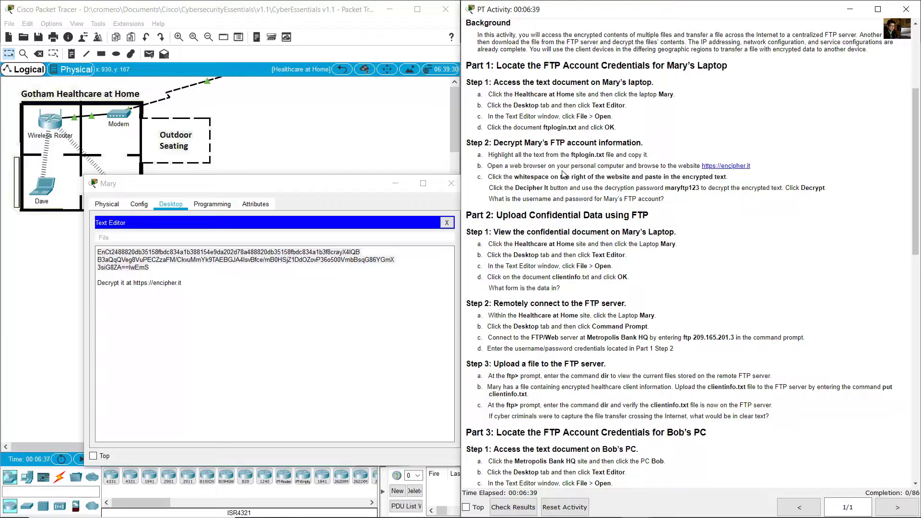
left_click_drag(667, 166, 757, 170)
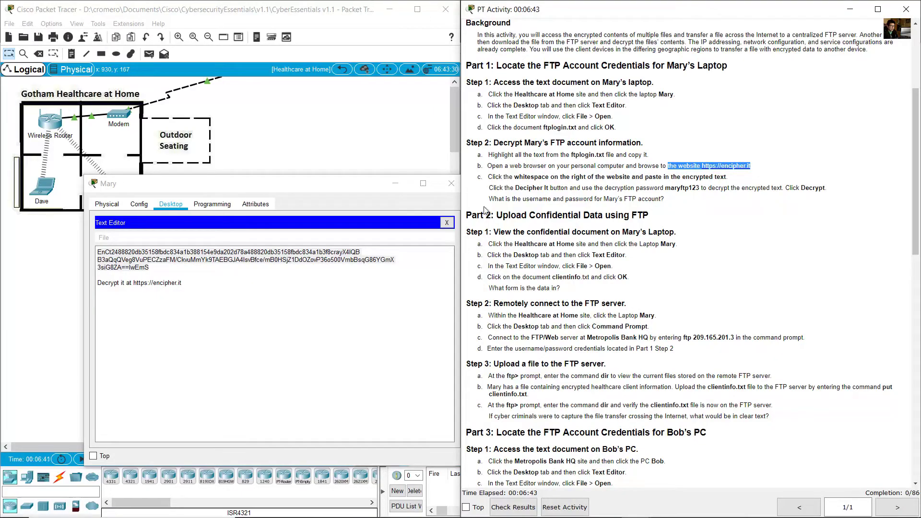
key("alt+Tab")
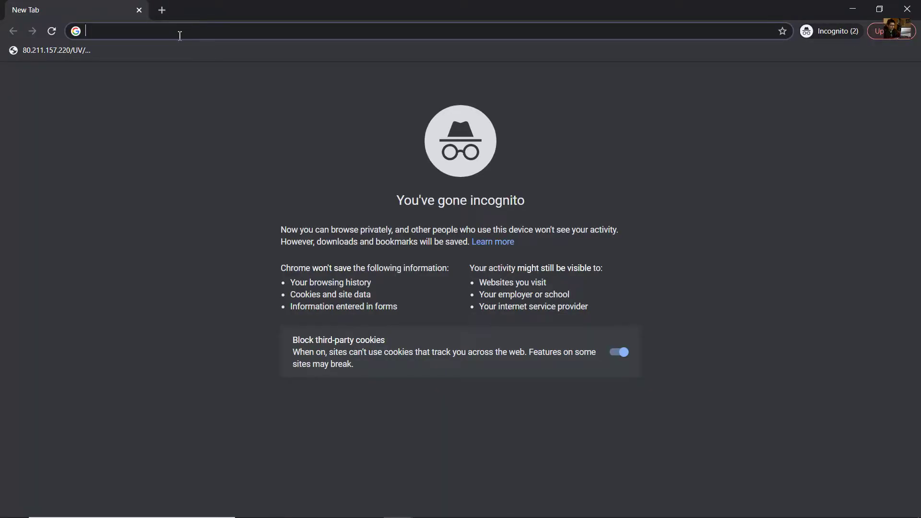
type("https:")
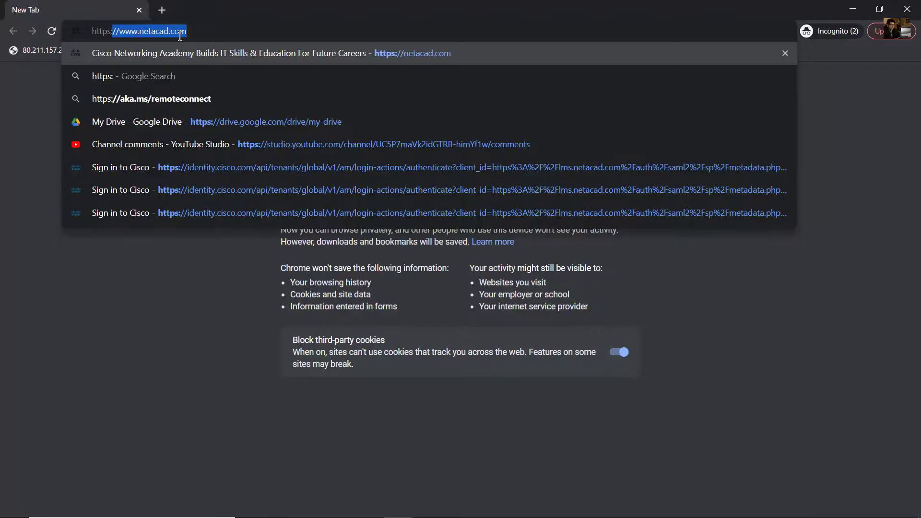
type("//en")
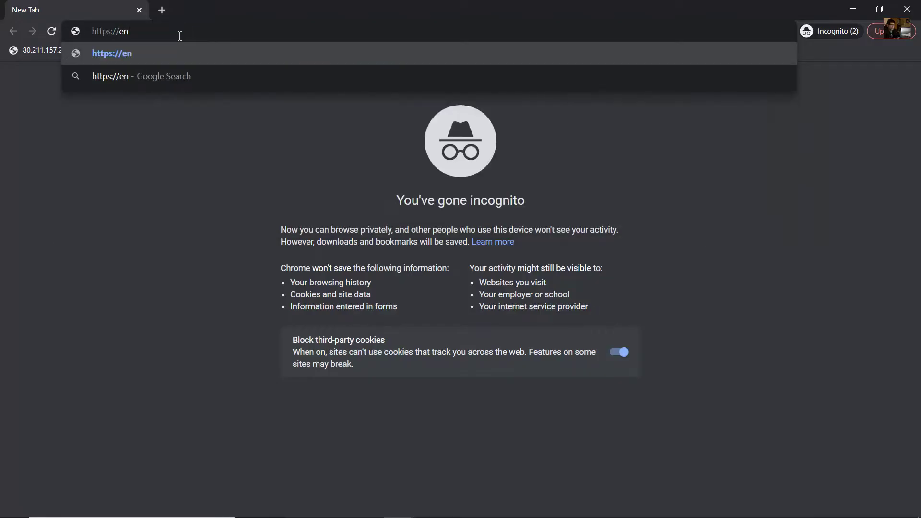
type("cipher.i")
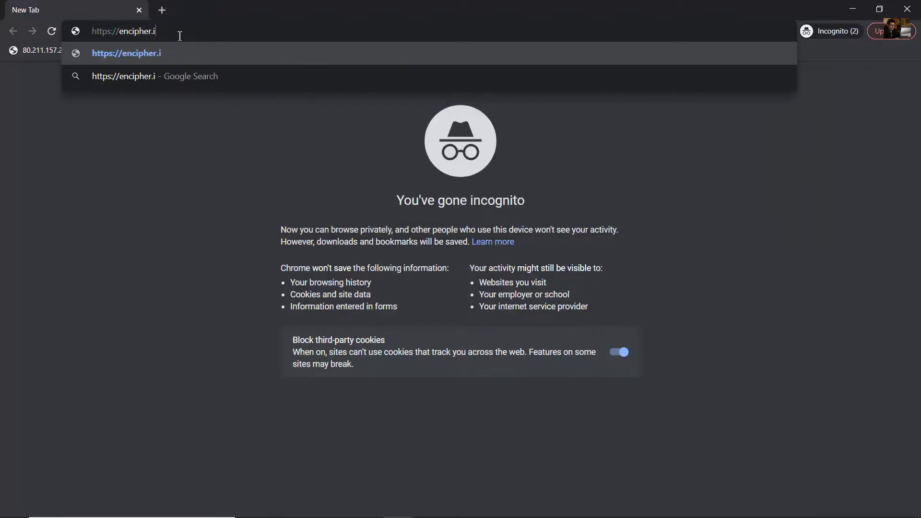
type("t")
key("Return")
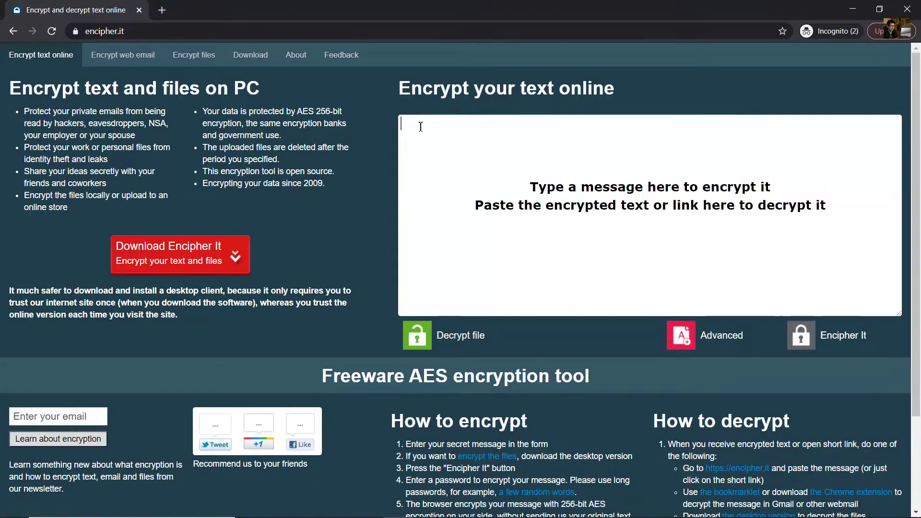
right_click(418, 126)
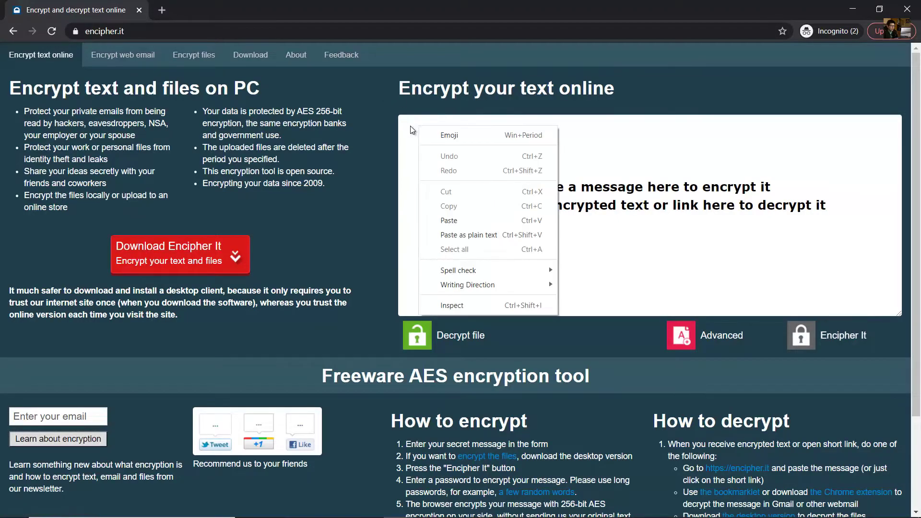
key("Escape")
right_click(416, 129)
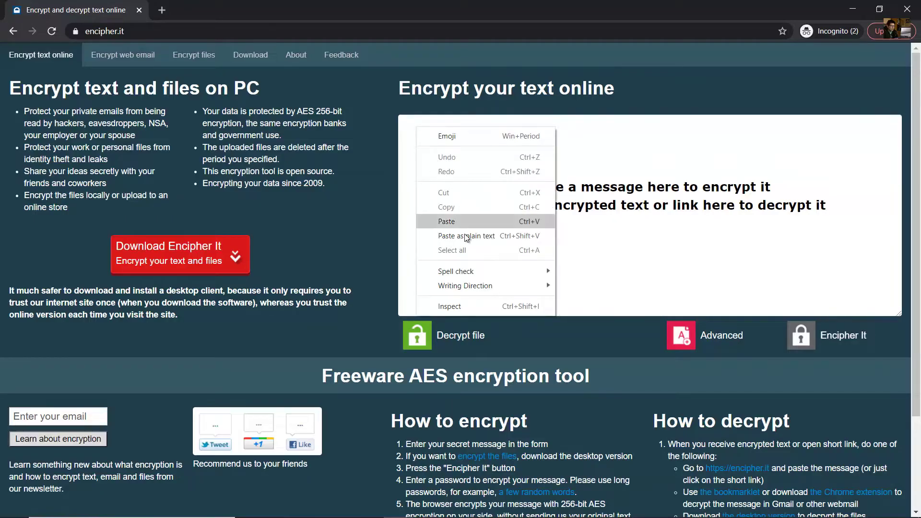
left_click(453, 225)
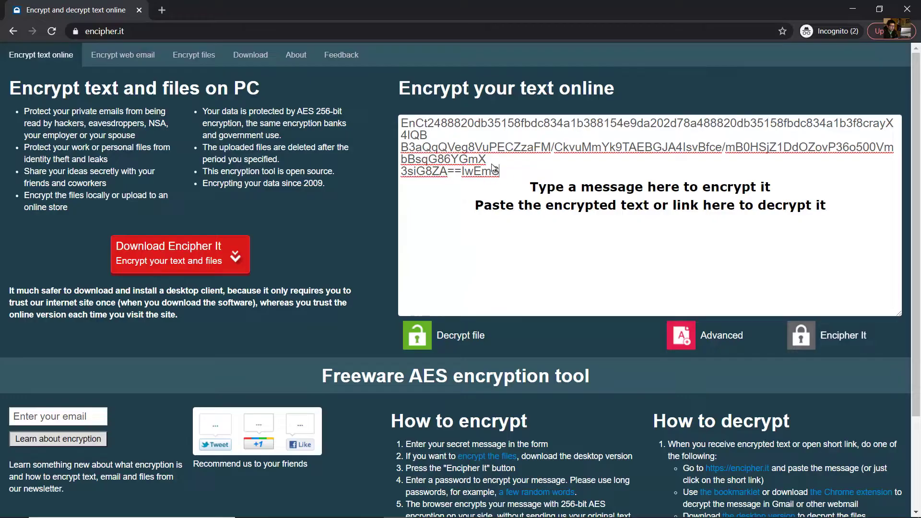
- Remove the line breaks to make one unbroken block, then start Decipher It
left_click(427, 136)
left_click(432, 144, "shift")
left_click(433, 144)
left_click_drag(429, 136, 432, 143)
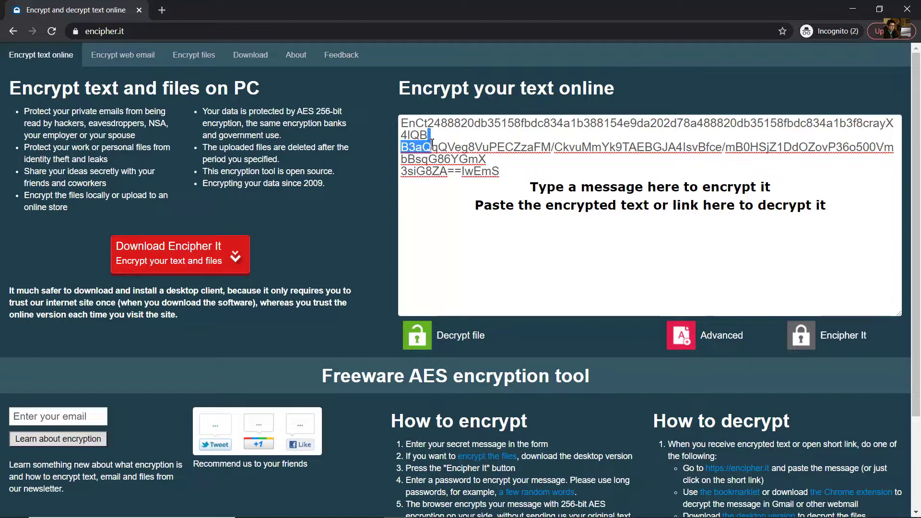
key("Left")
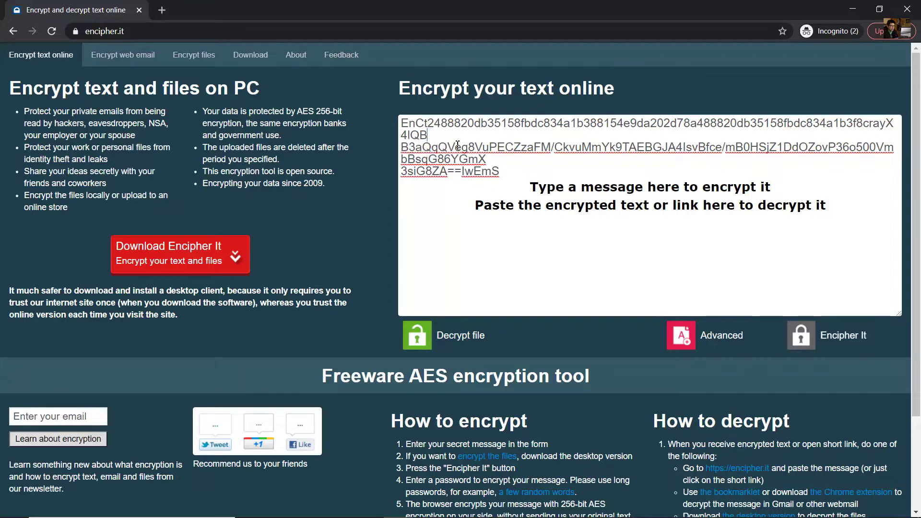
key("Delete")
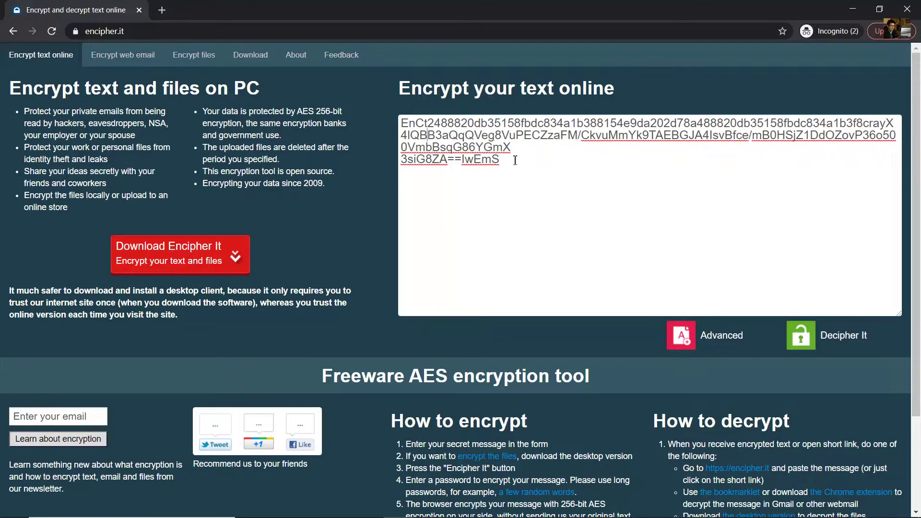
left_click(406, 162)
key("BackSpace")
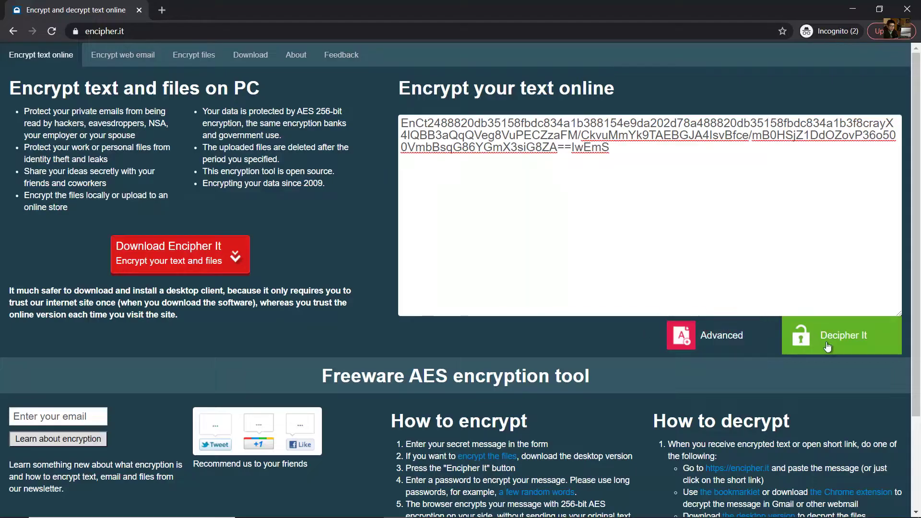
left_click(858, 344)
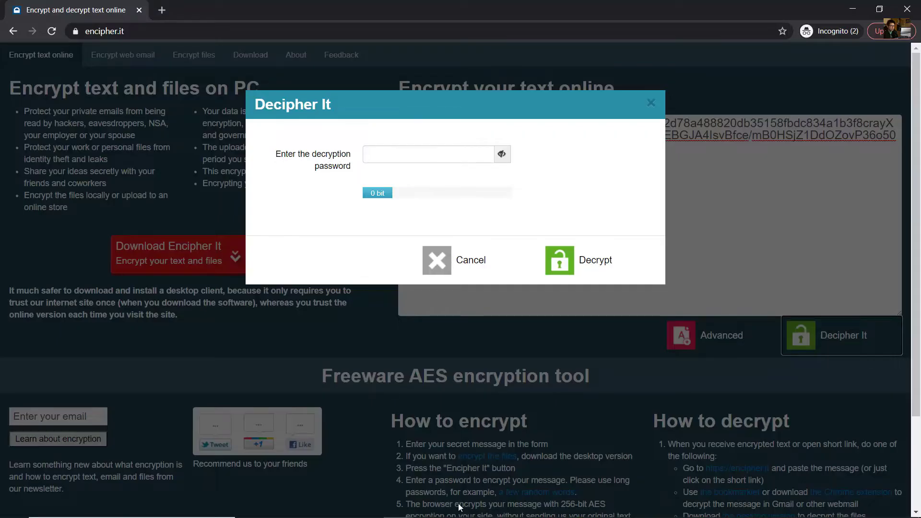
- Enter the decryption password from the activity instructions and attempt decrypting
mouse_move(638, 507)
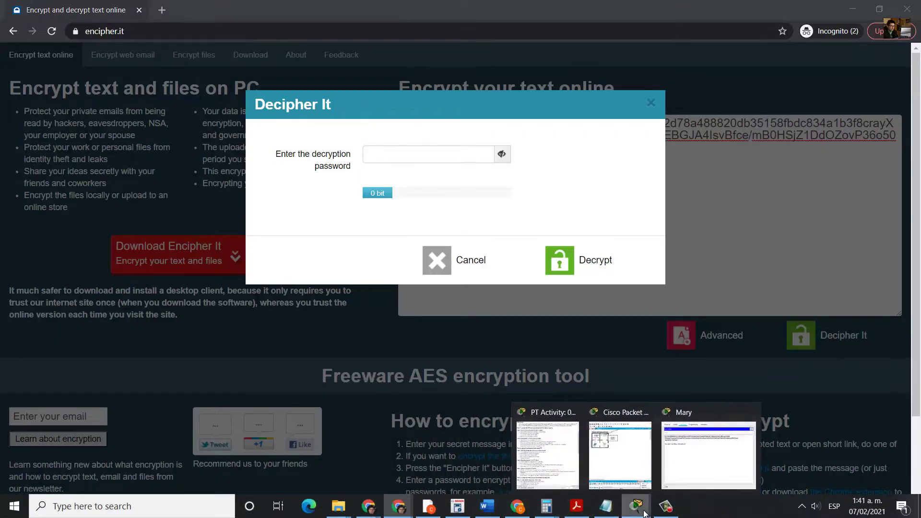
left_click(547, 453)
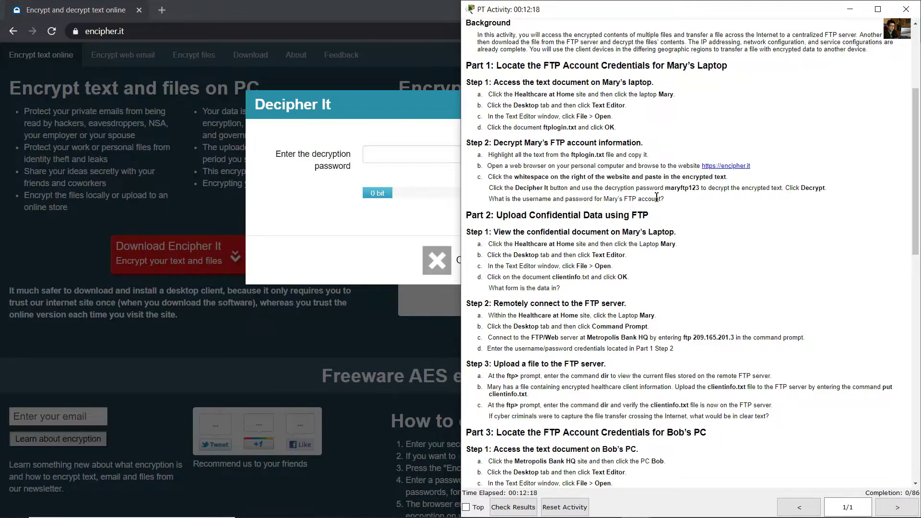
left_click_drag(629, 189, 702, 190)
left_click(667, 192)
left_click(395, 159)
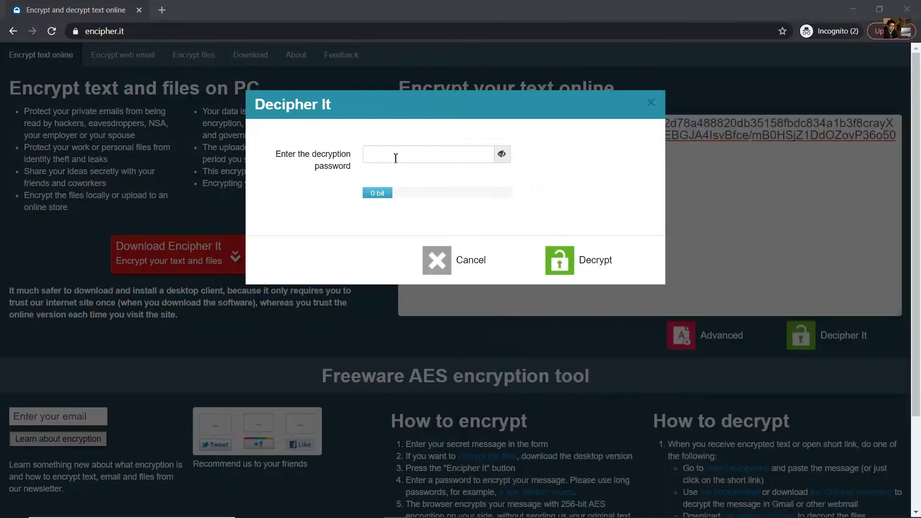
type("M")
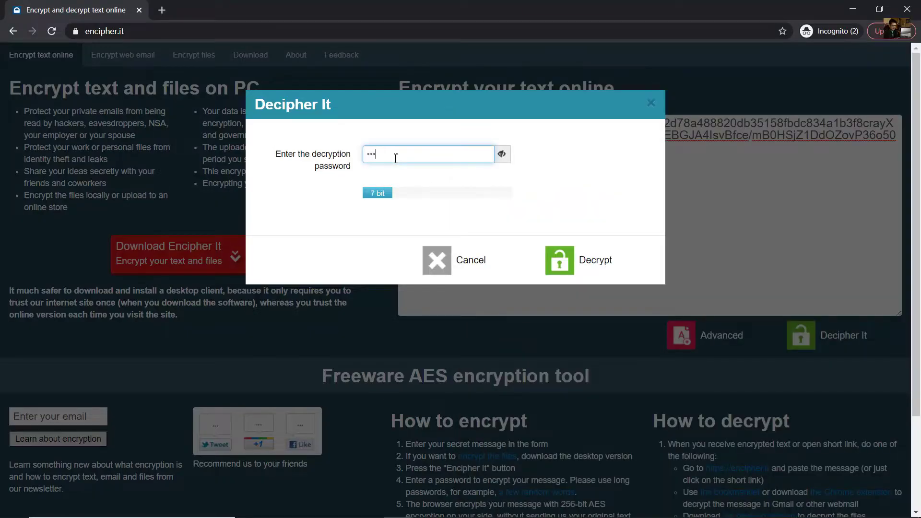
type("aryftp123")
left_click(592, 264)
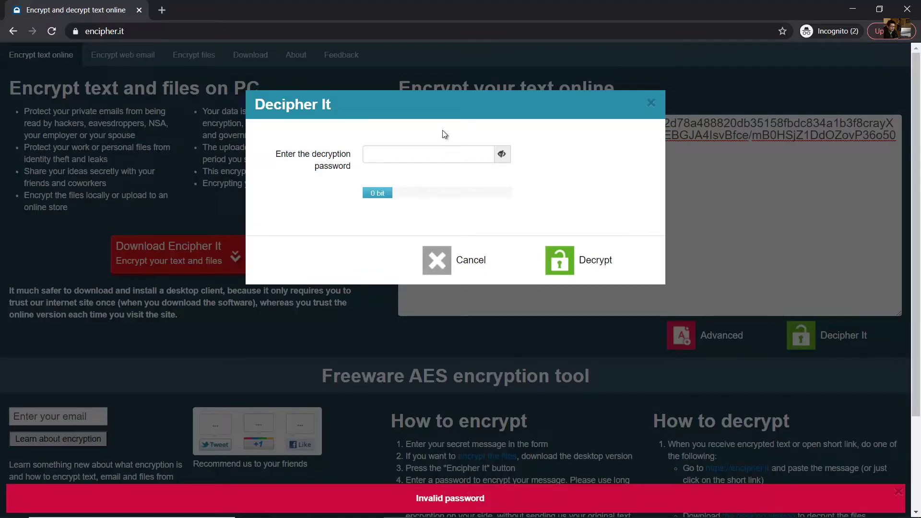
- Retype the password after the Invalid password error and decrypt the text
left_click(433, 159)
type("••")
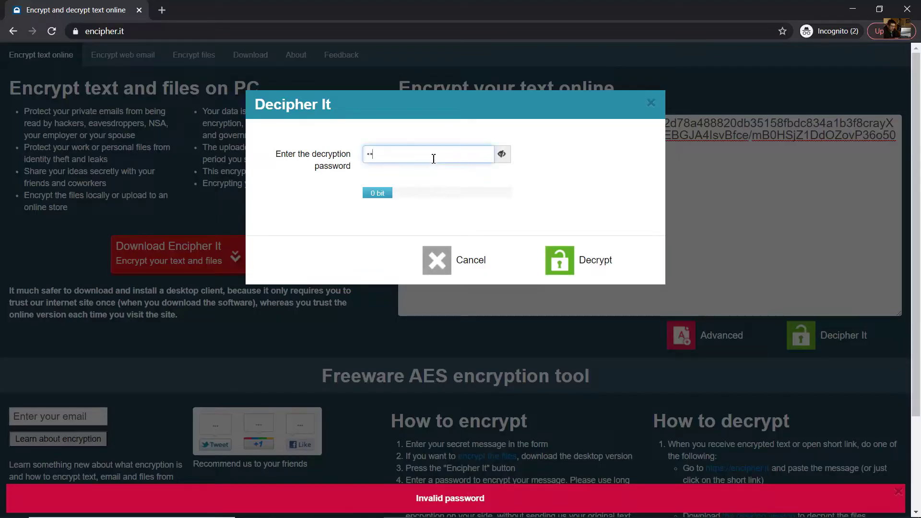
type("••••••")
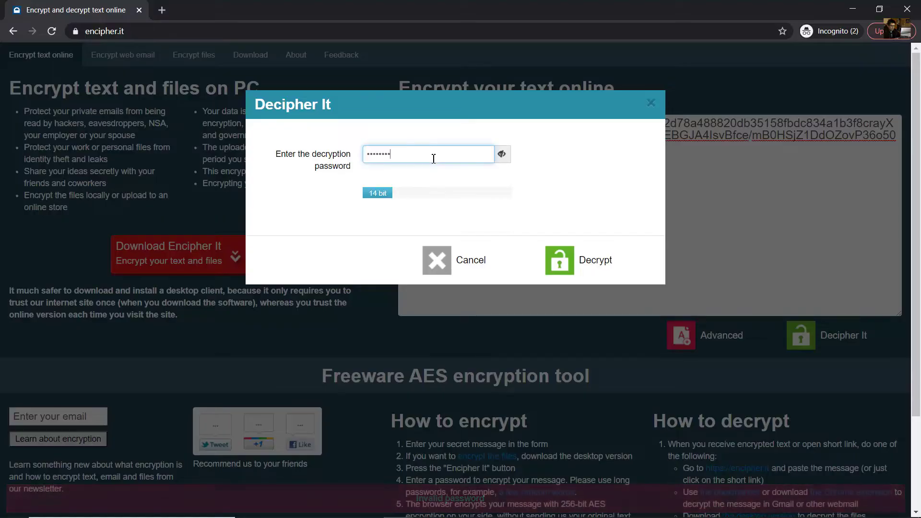
left_click(574, 257)
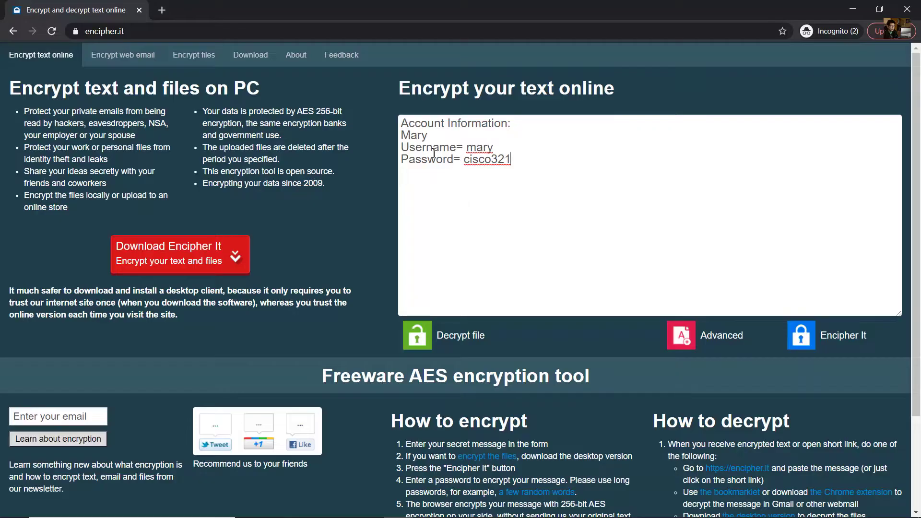
- Review the decrypted FTP username and password against the instructions' credentials question
left_click_drag(412, 149, 513, 161)
double_click(406, 160)
left_click(514, 160)
key("alt+Tab")
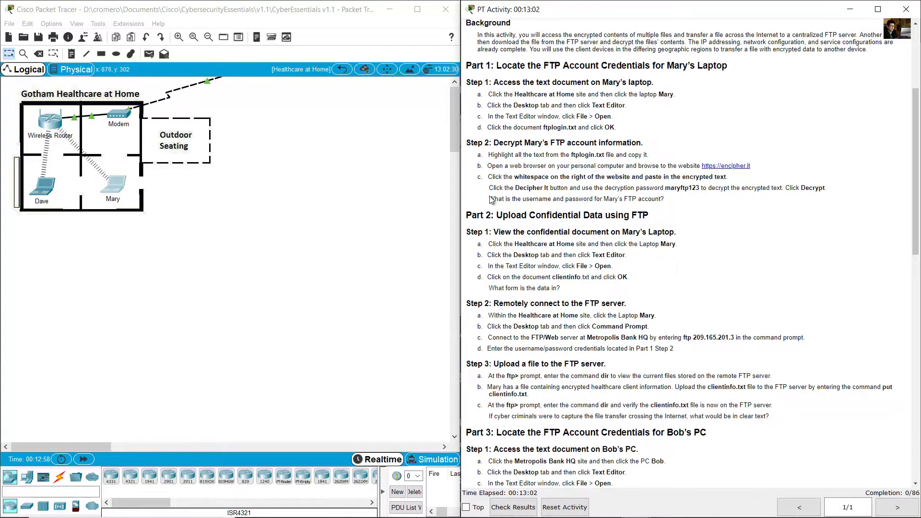
left_click_drag(491, 200, 667, 203)
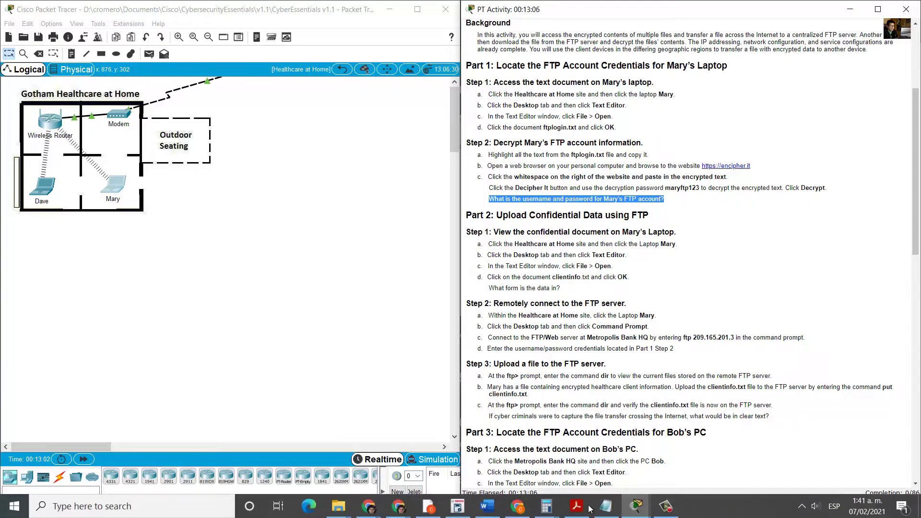
left_click(488, 507)
left_click_drag(465, 149, 512, 164)
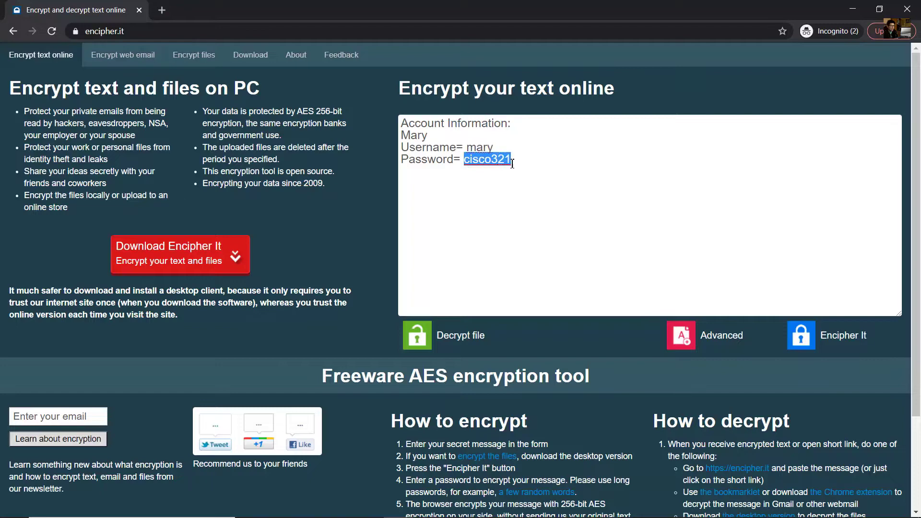
- Scroll the instructions to Part 2, Step 1 about the confidential document
key("alt+Tab")
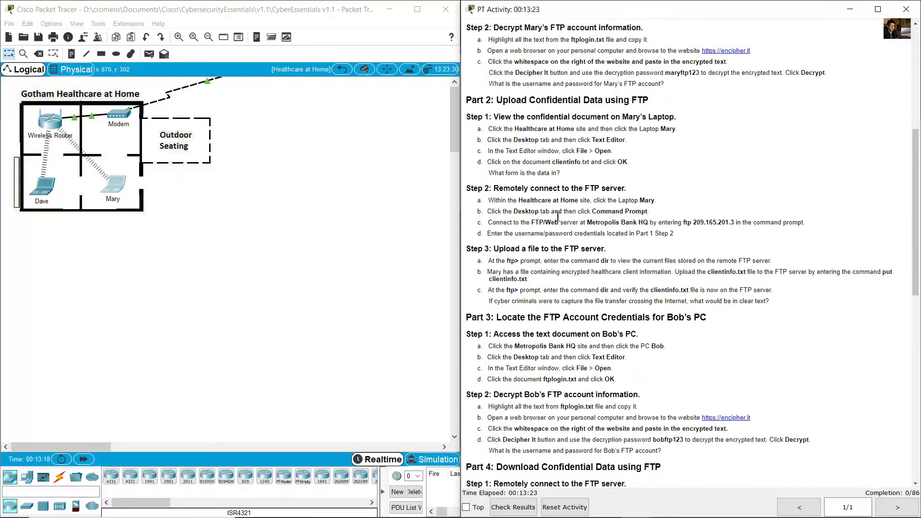
scroll(554, 143, "down", 1)
left_click_drag(502, 71, 653, 73)
left_click_drag(501, 89, 664, 91)
left_click(313, 229)
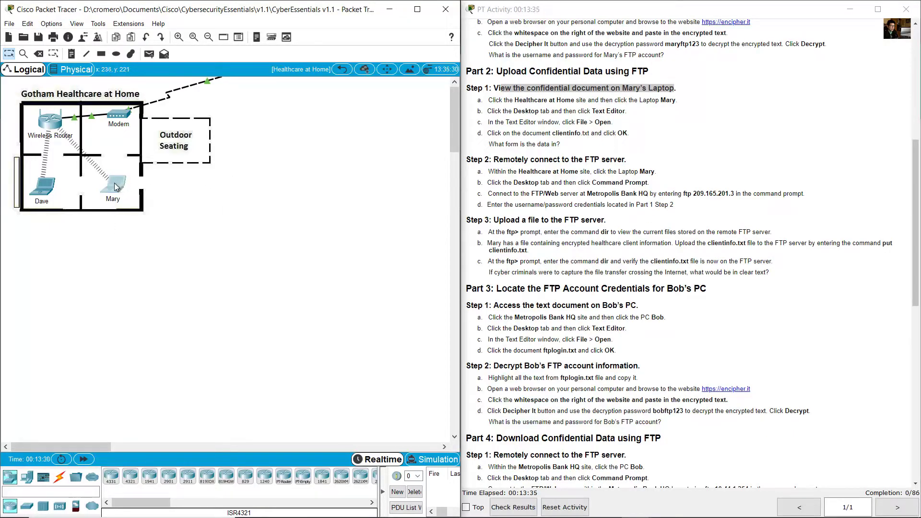
mouse_move(107, 200)
- Open clientinfo.txt in the Mary laptop's Text Editor via File > Open
left_click(113, 185)
left_click_drag(171, 186, 140, 163)
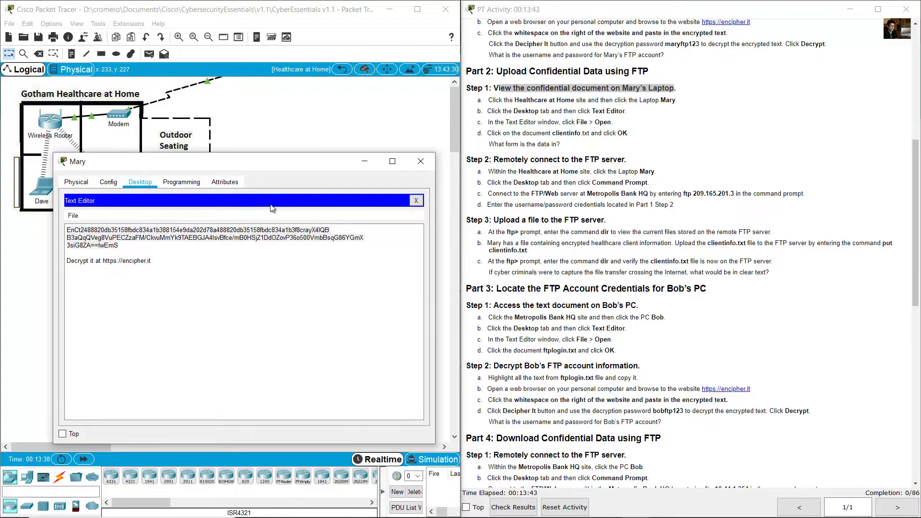
left_click(416, 200)
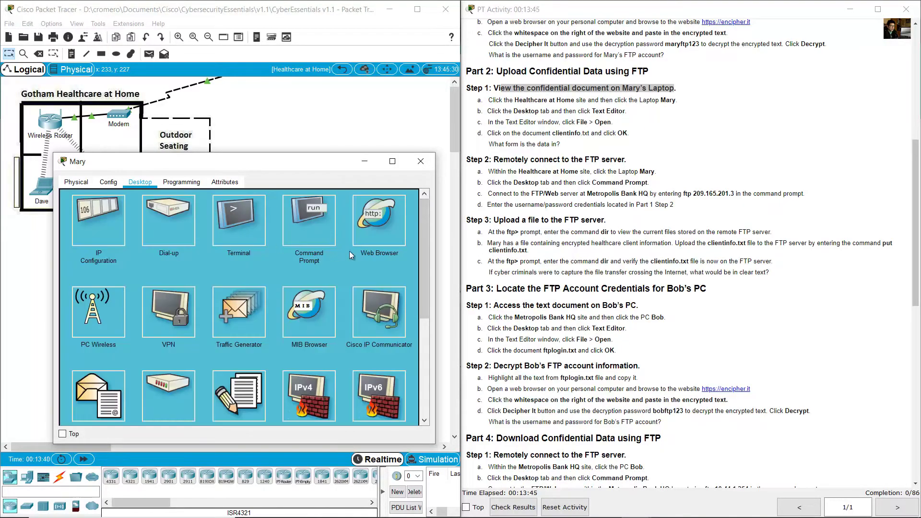
scroll(289, 294, "down", 2)
left_click(252, 283)
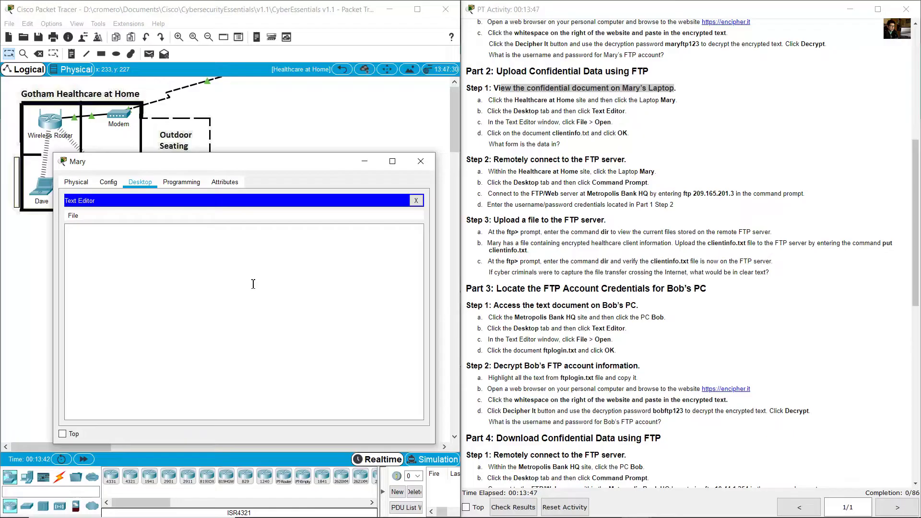
left_click(72, 215)
left_click(96, 240)
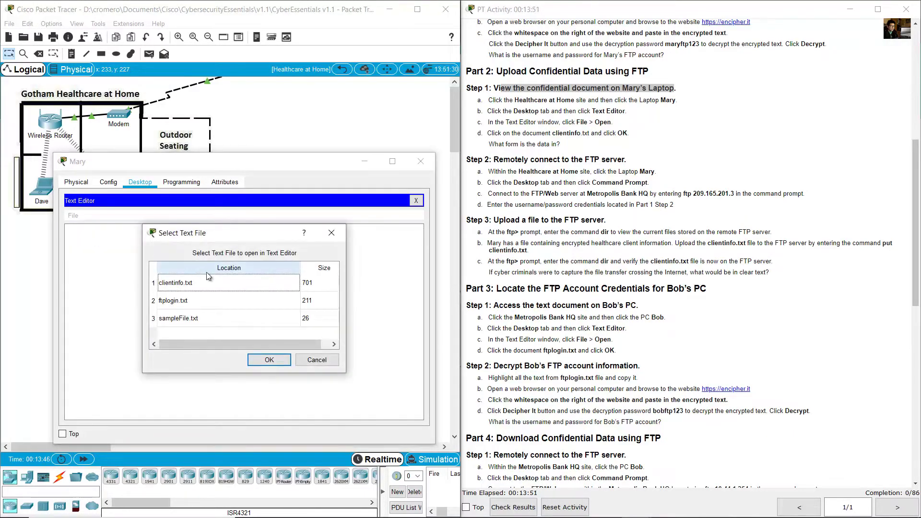
left_click(174, 284)
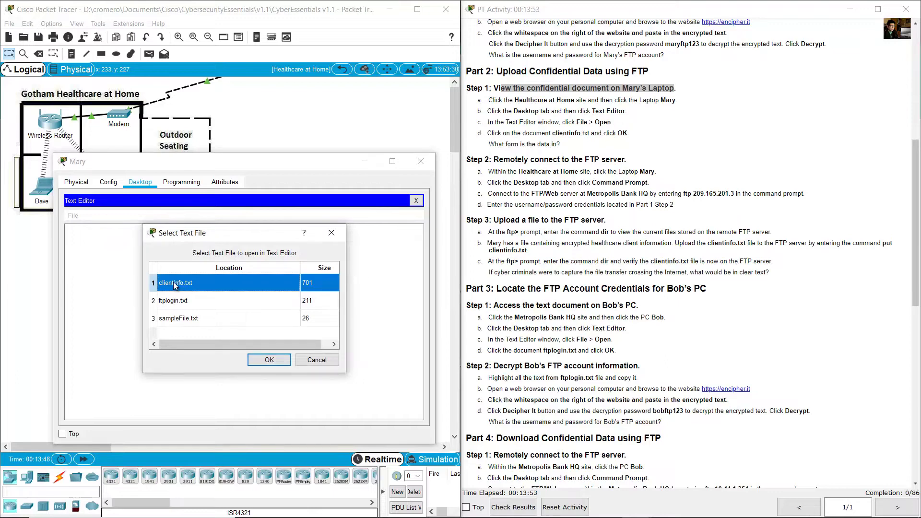
left_click(269, 360)
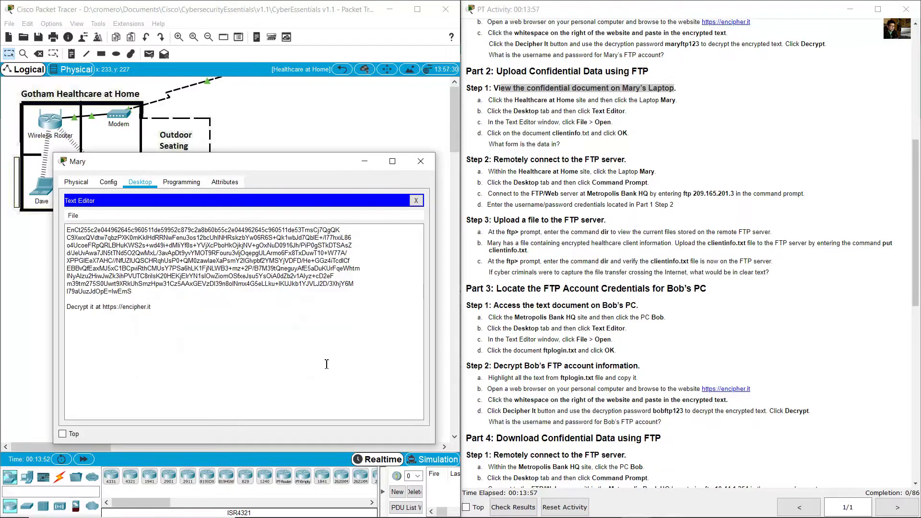
- Confirm clientinfo.txt is encrypted, note the Step 2 FTP heading, and hide the laptop window
left_click(540, 146)
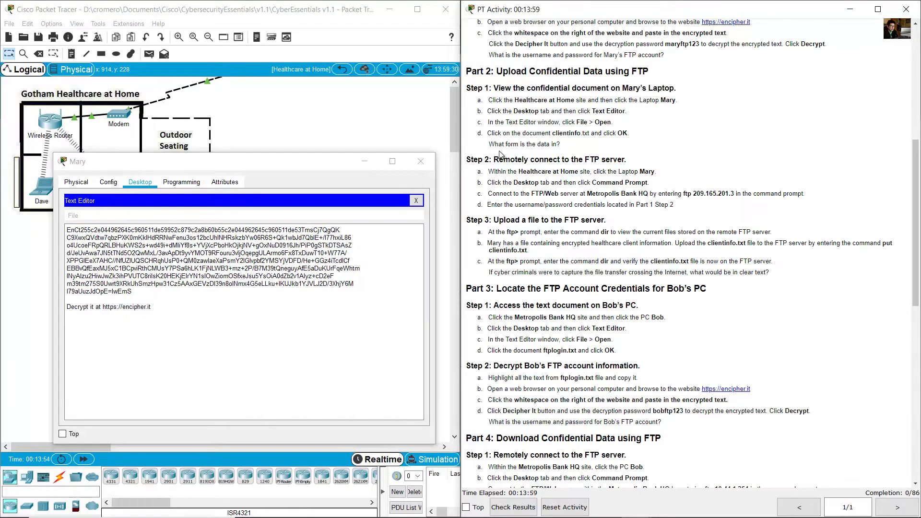
left_click_drag(493, 145, 565, 147)
left_click(138, 300)
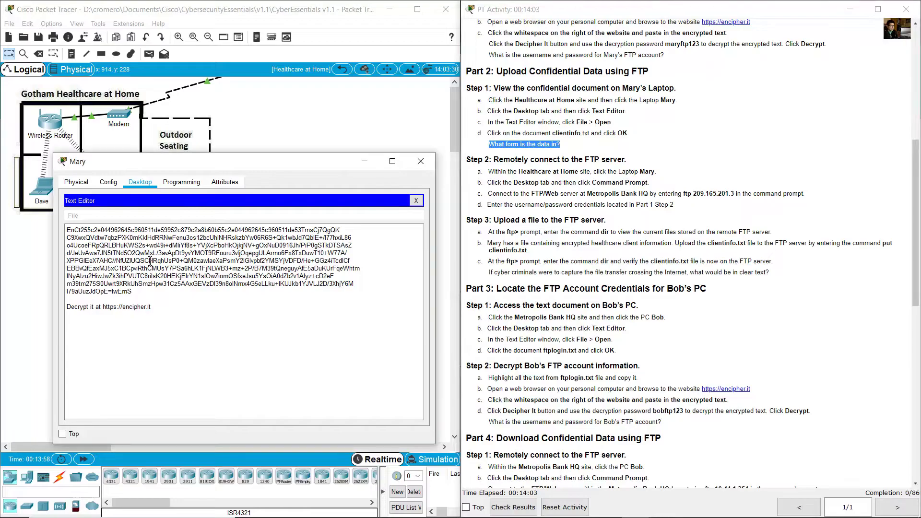
left_click_drag(138, 300, 67, 230)
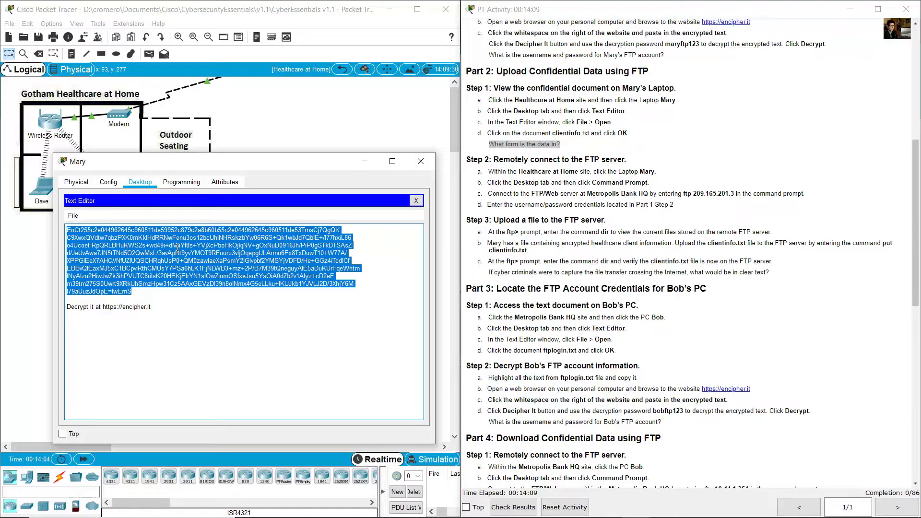
left_click(606, 157)
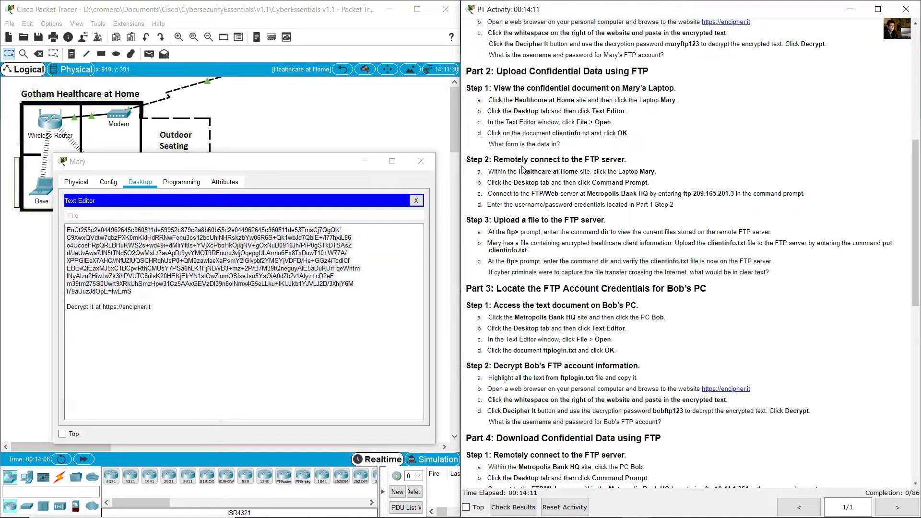
left_click_drag(499, 161, 632, 163)
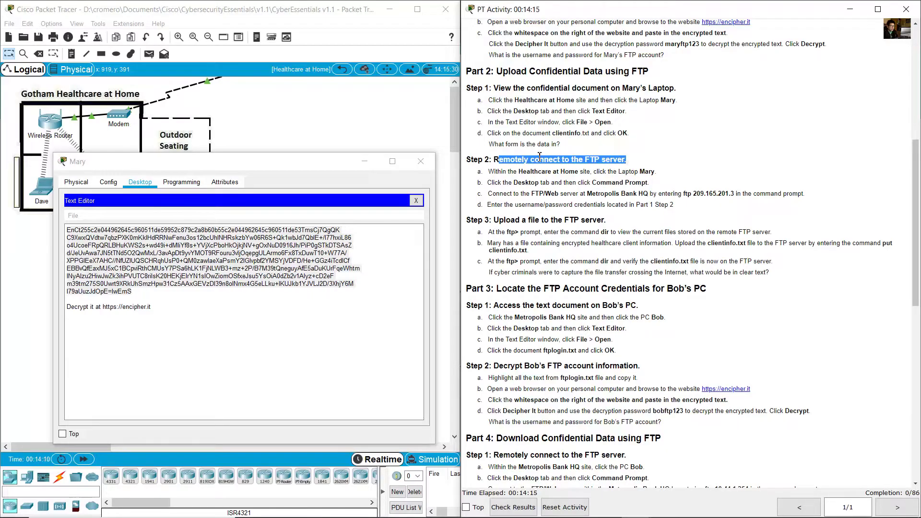
left_click(335, 132)
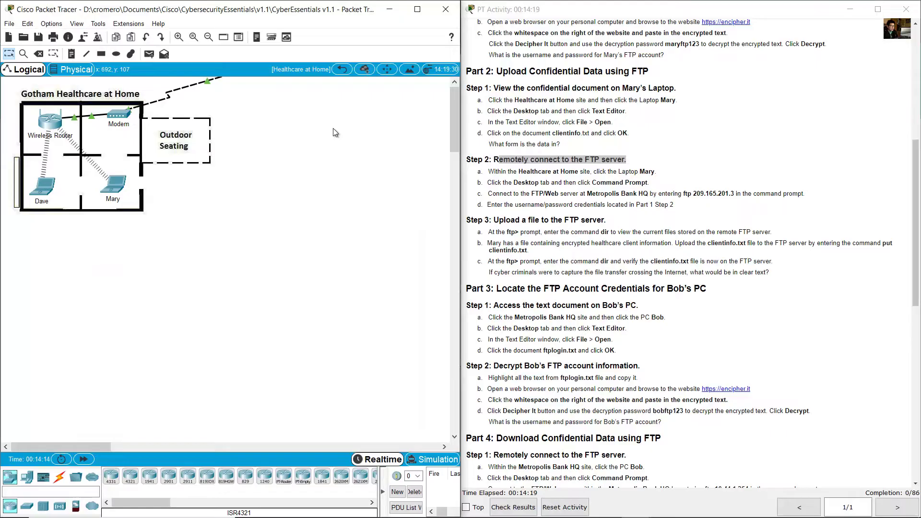
- Run ftp 209.165.201.3 in the Mary laptop's Command Prompt
left_click_drag(176, 200, 119, 184)
left_click(119, 184)
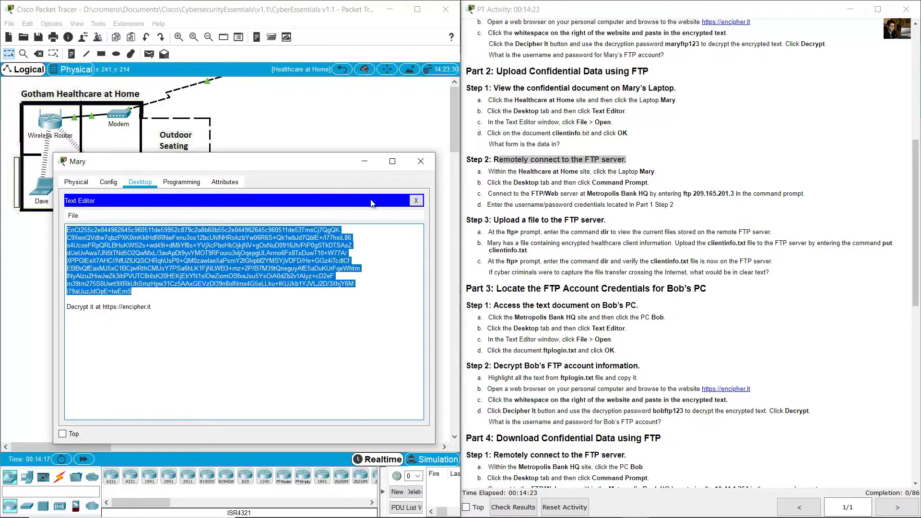
left_click(415, 201)
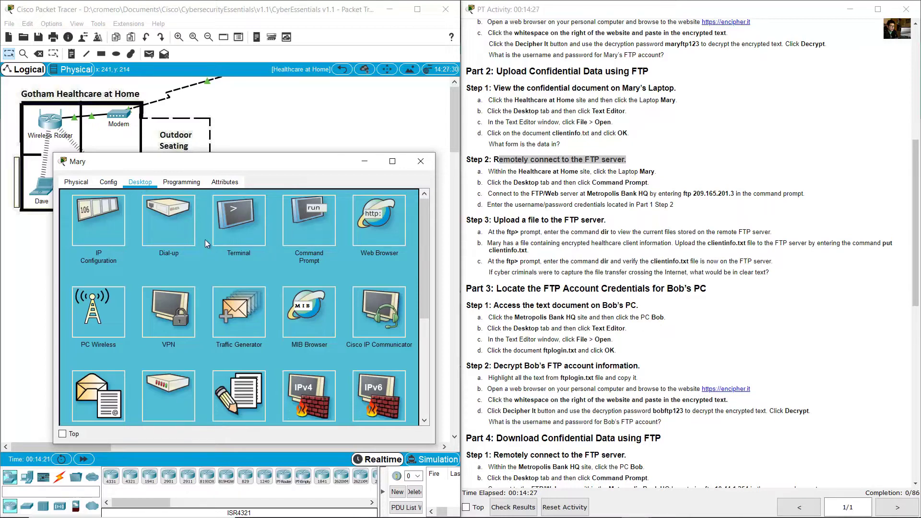
left_click(303, 225)
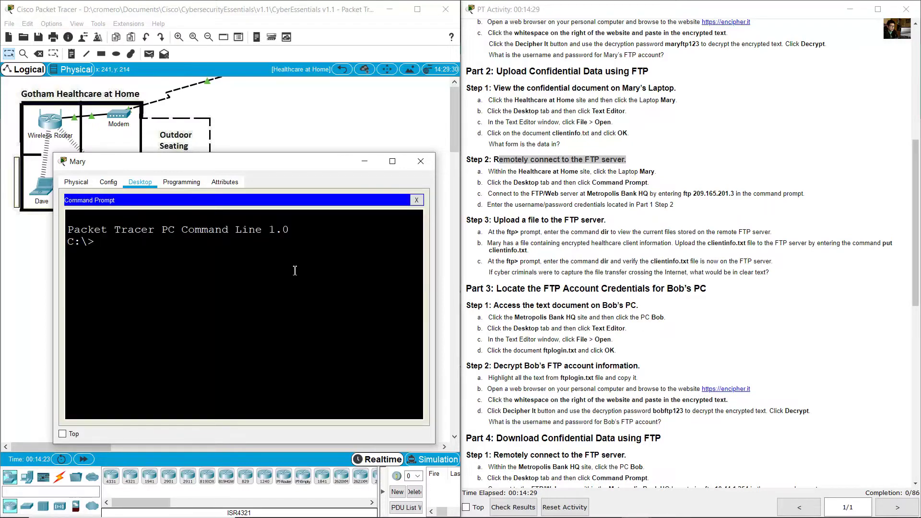
left_click(530, 195)
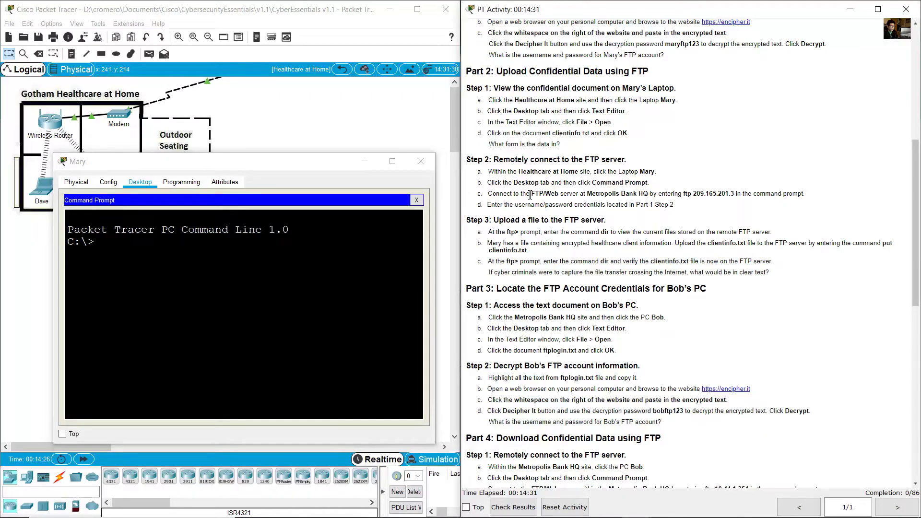
left_click_drag(529, 195, 654, 194)
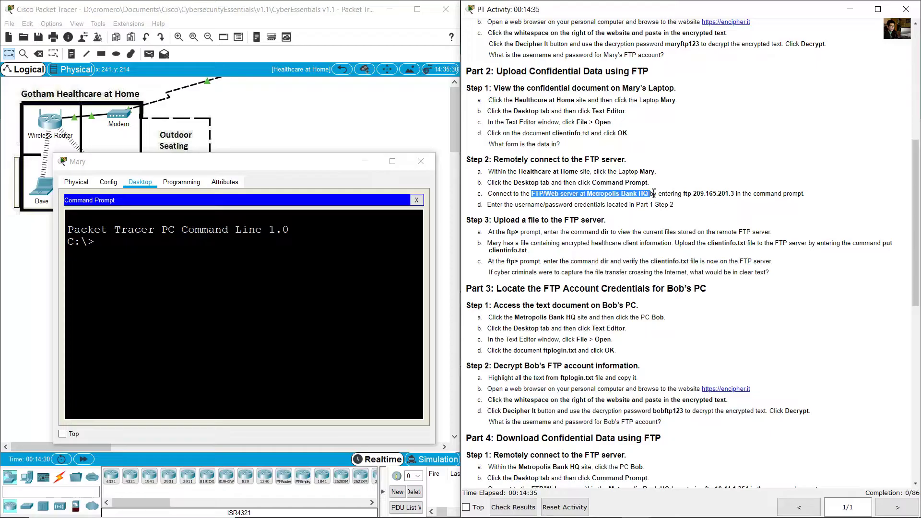
left_click(713, 198)
left_click_drag(682, 194, 745, 191)
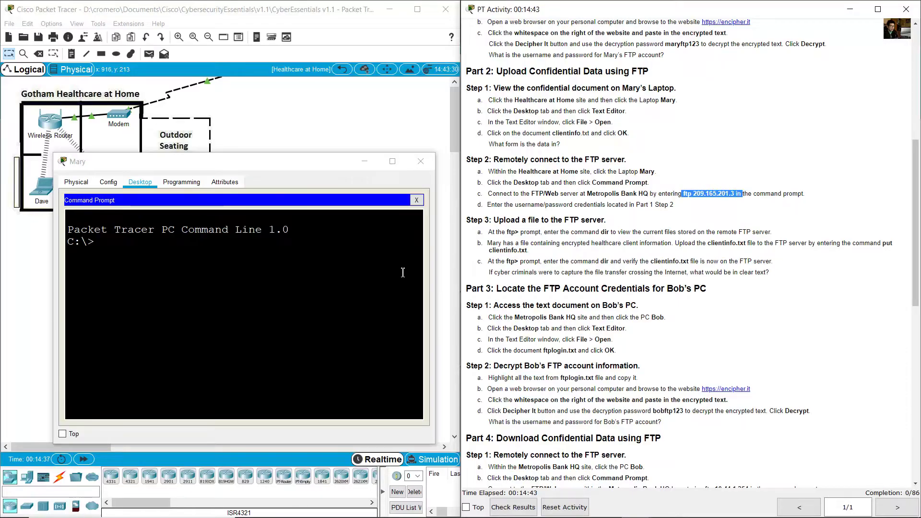
left_click(372, 271)
type("ftp")
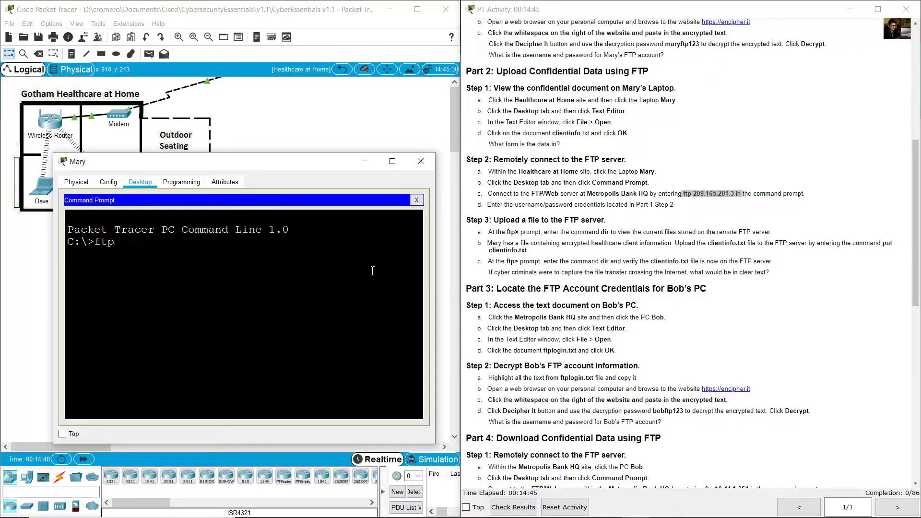
type(" 209.165.20")
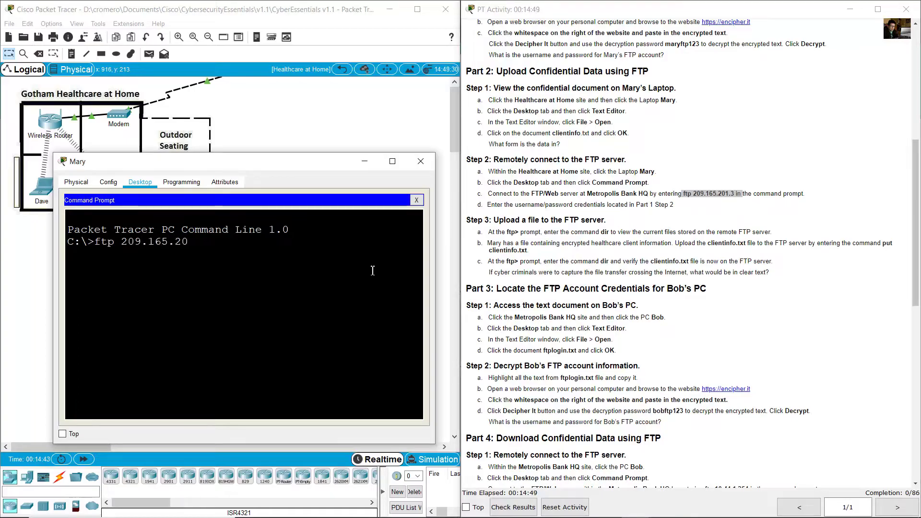
type("1.3")
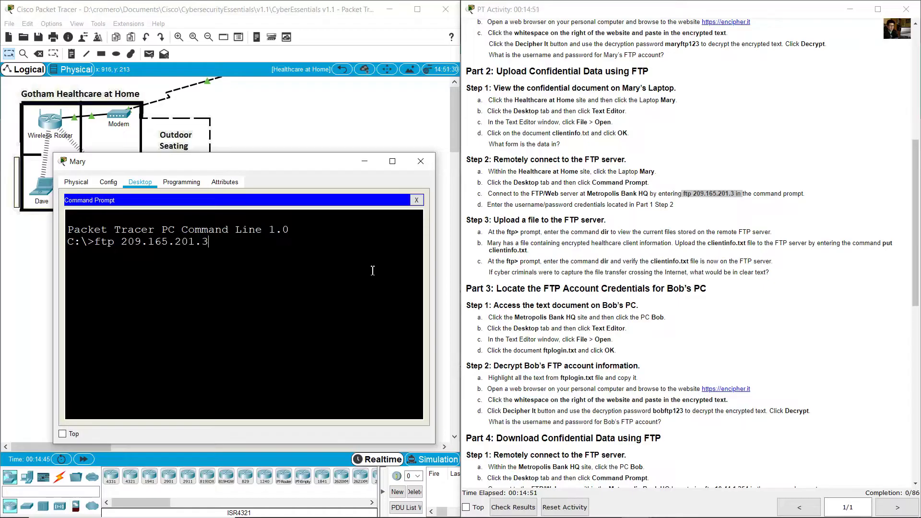
key("Return")
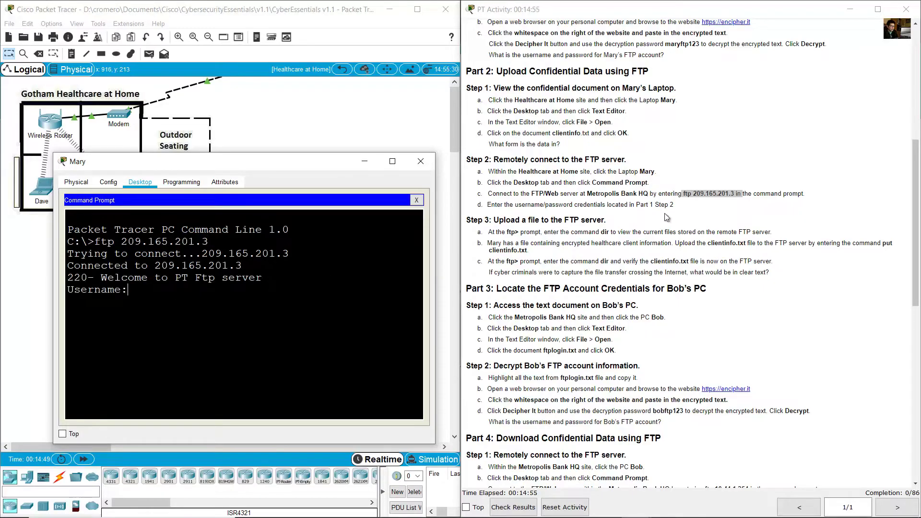
- Log in to the FTP server with Mary's decrypted username and password
left_click(504, 207)
left_click_drag(487, 205, 604, 212)
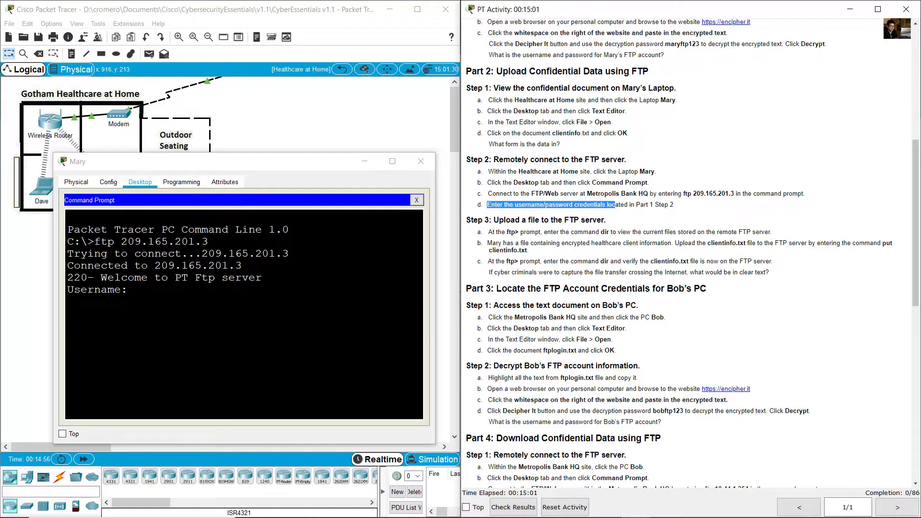
left_click(622, 512)
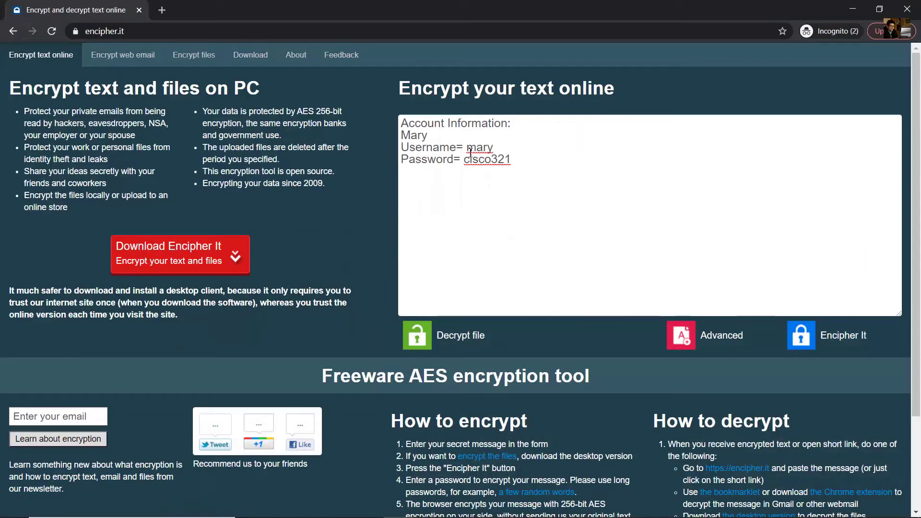
double_click(479, 148)
left_click_drag(470, 160, 512, 160)
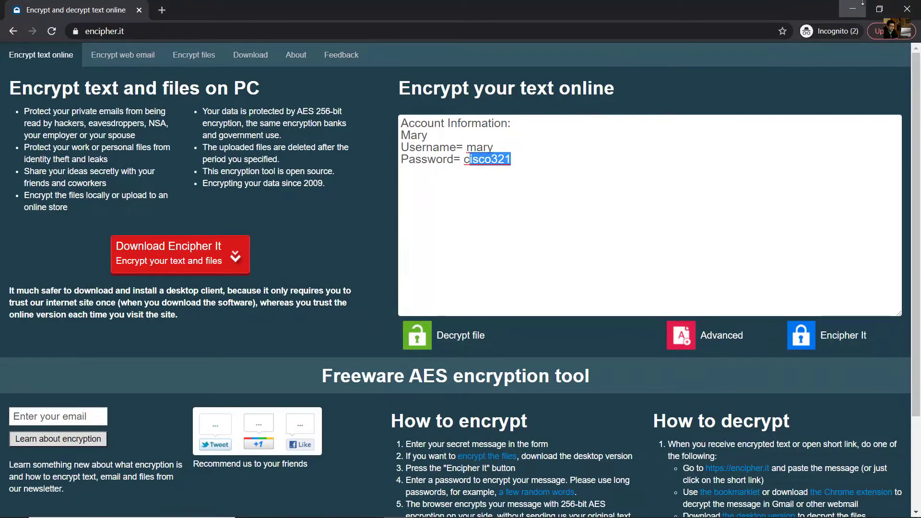
left_click(862, 3)
left_click(245, 286)
type("mar")
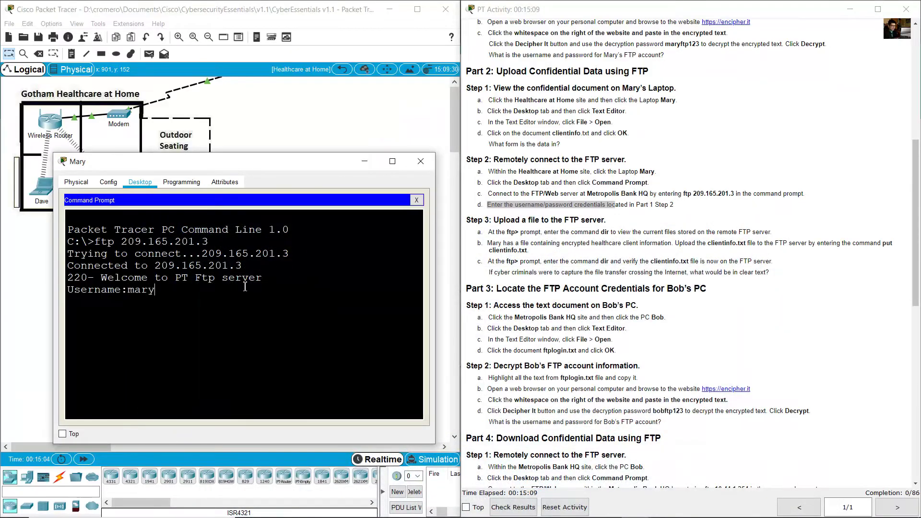
type("y")
key("Return")
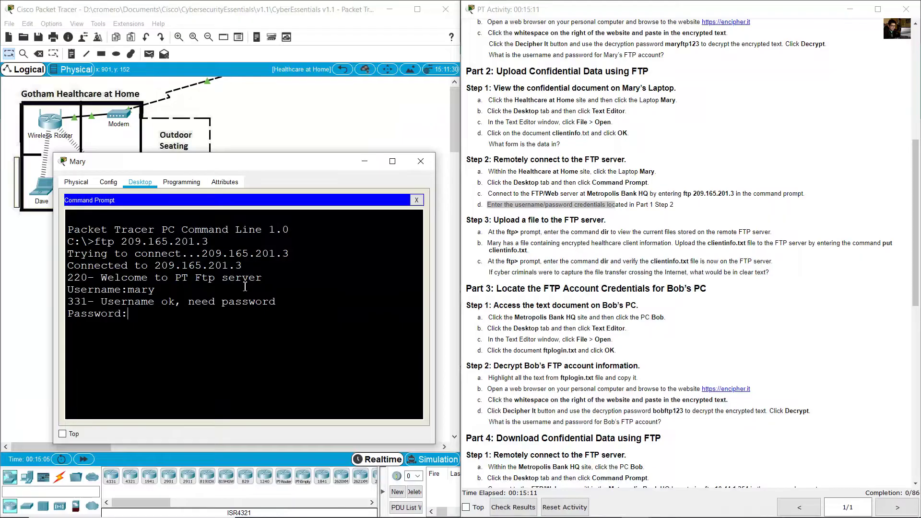
key("Return")
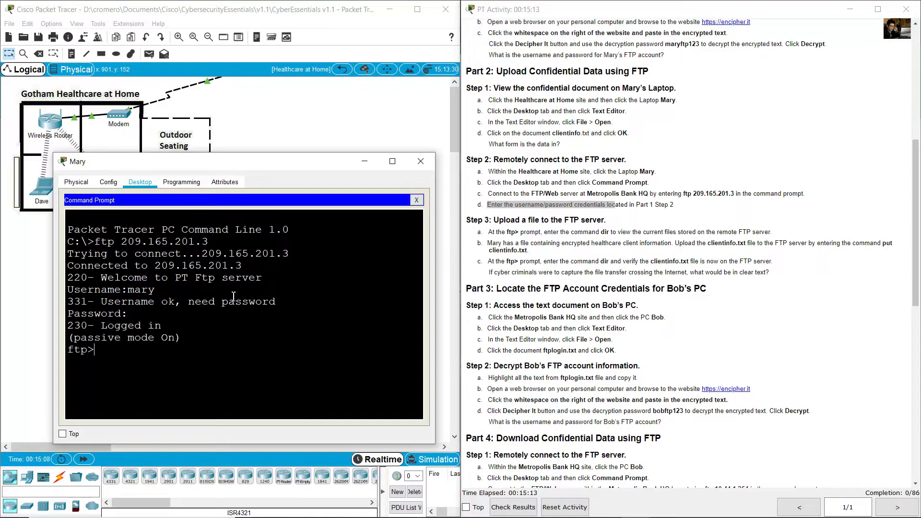
- Confirm the successful login and review the Step 3 upload and file-listing instructions
left_click_drag(87, 326, 95, 351)
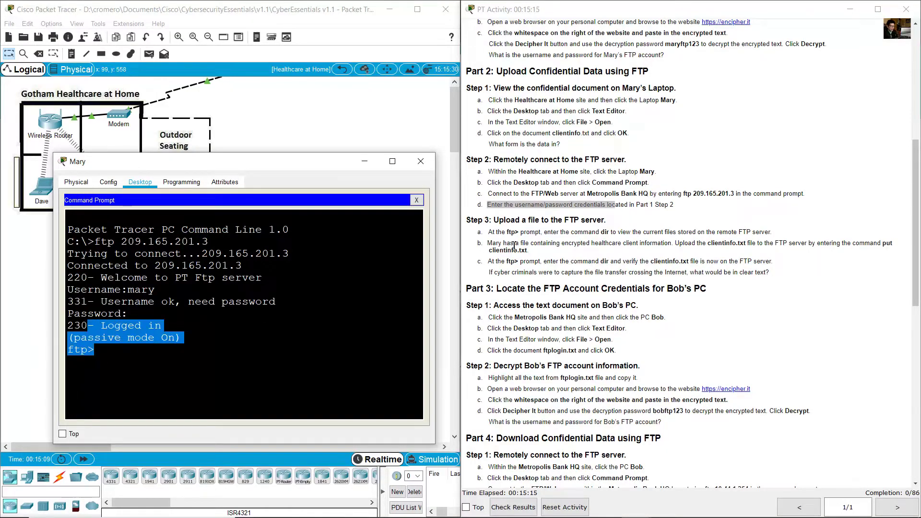
left_click(497, 236)
scroll(498, 236, "down", 1)
scroll(498, 236, "down", 2)
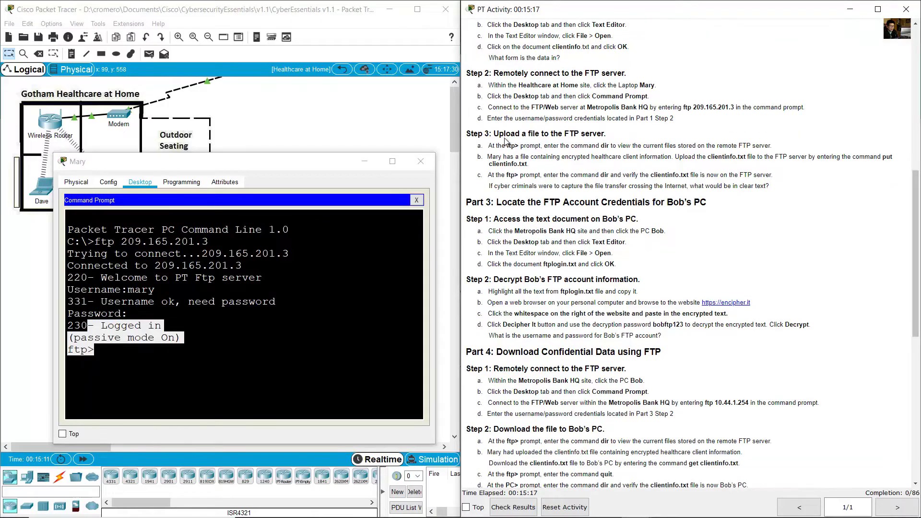
left_click_drag(506, 134, 607, 135)
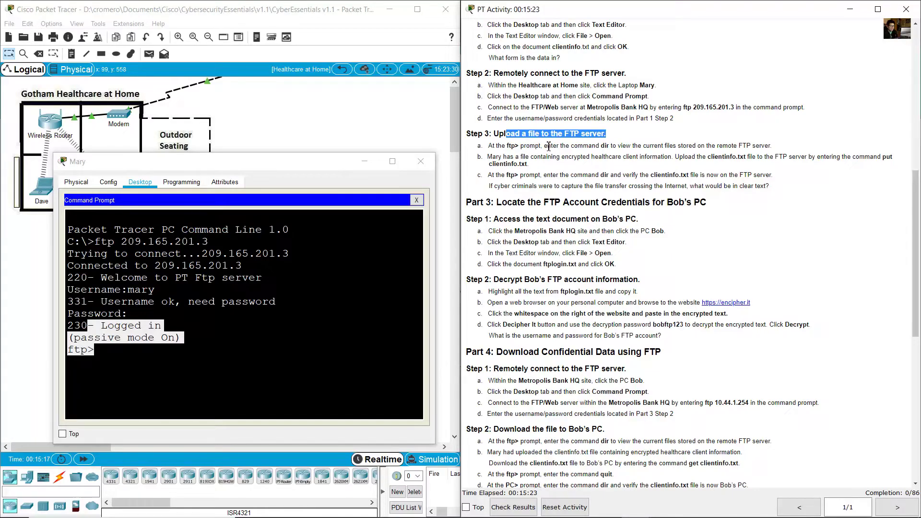
left_click_drag(582, 145, 673, 147)
- Run dir at the ftp> prompt and scroll through the server's .bin image listing
left_click(360, 279)
type("dir")
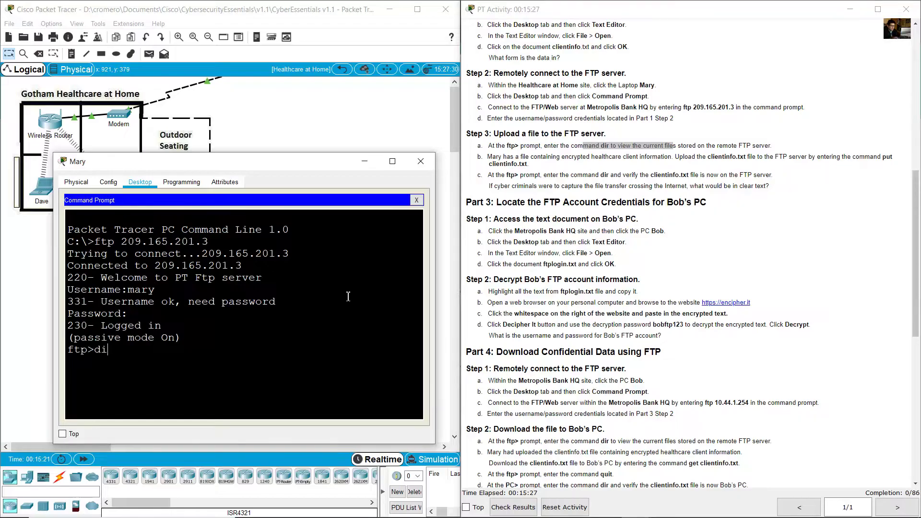
key("Return")
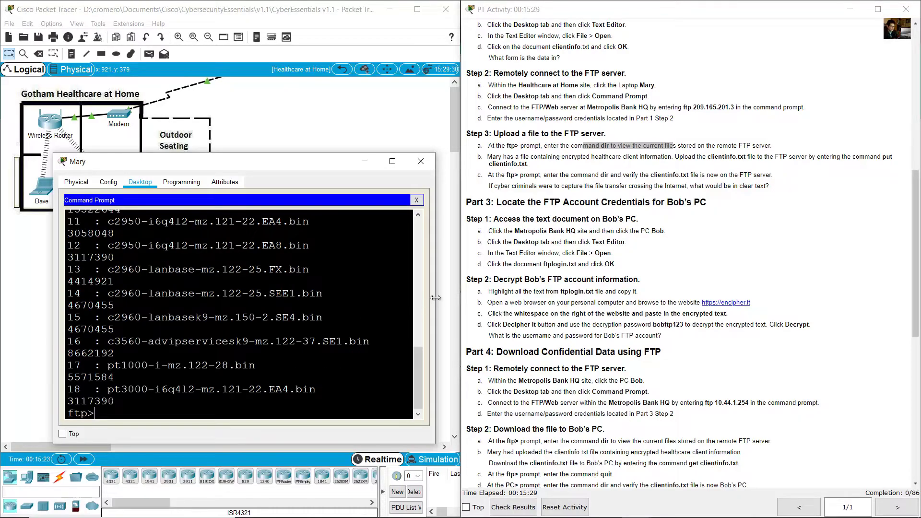
mouse_move(435, 297)
left_mouse_down()
mouse_move(499, 297)
mouse_move(450, 297)
left_mouse_up()
scroll(298, 317, "up", 4)
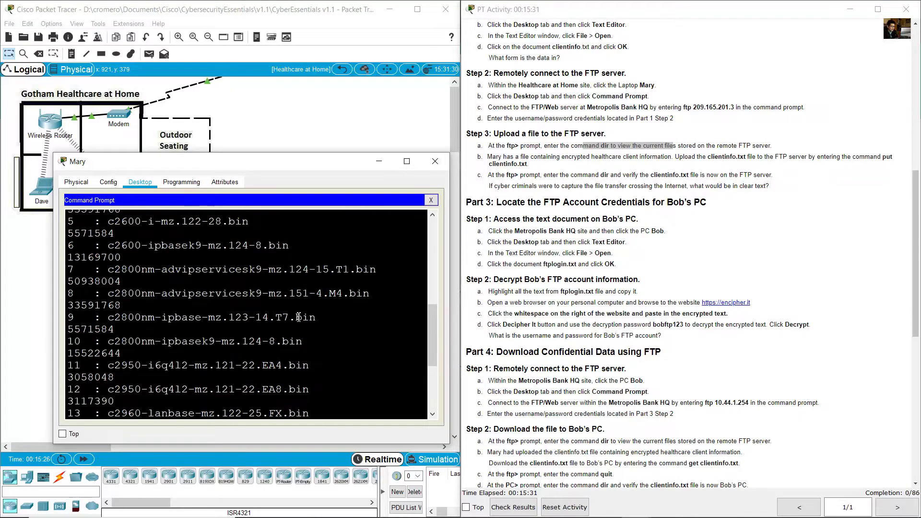
scroll(298, 317, "up", 8)
scroll(187, 304, "down", 2)
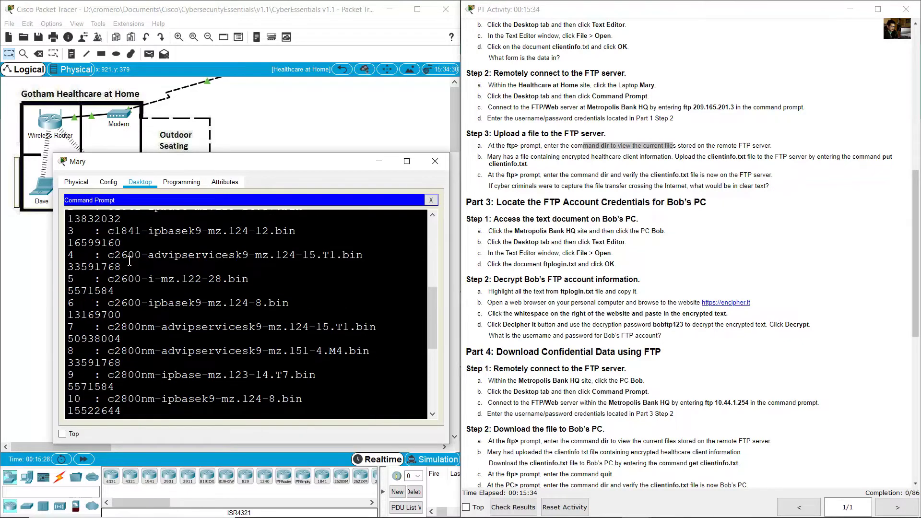
scroll(177, 335, "up", 4)
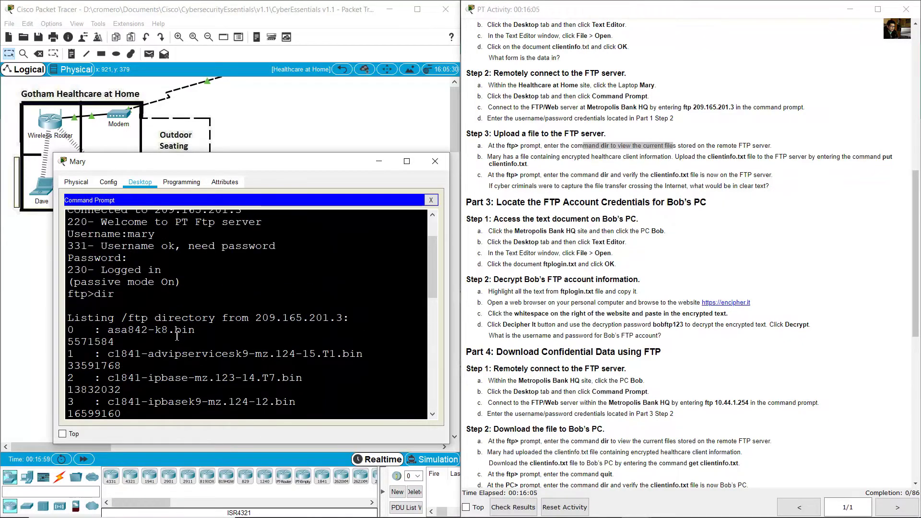
scroll(177, 336, "down", 10)
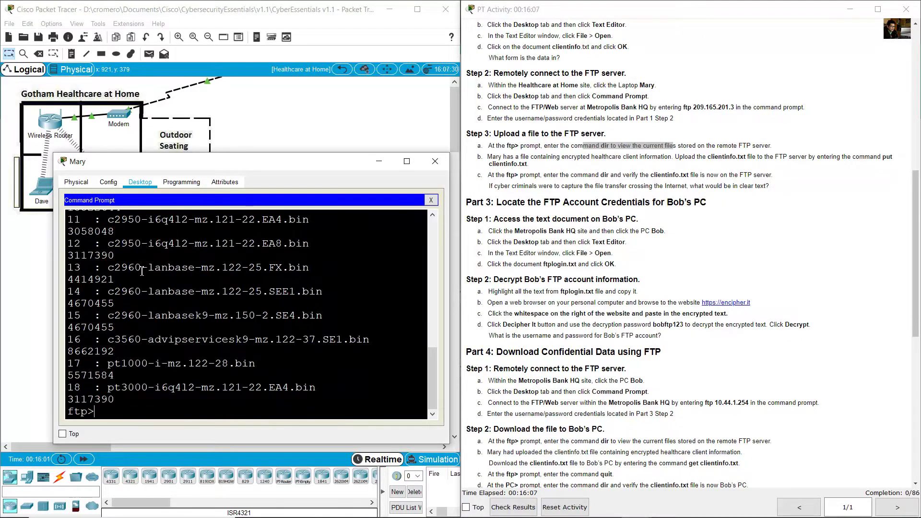
- Review file entries 0 through 18, then highlight the put clientinfo.txt upload instruction
left_click_drag(142, 272, 240, 396)
left_click(175, 303)
scroll(174, 303, "up", 6)
left_click_drag(95, 246, 268, 418)
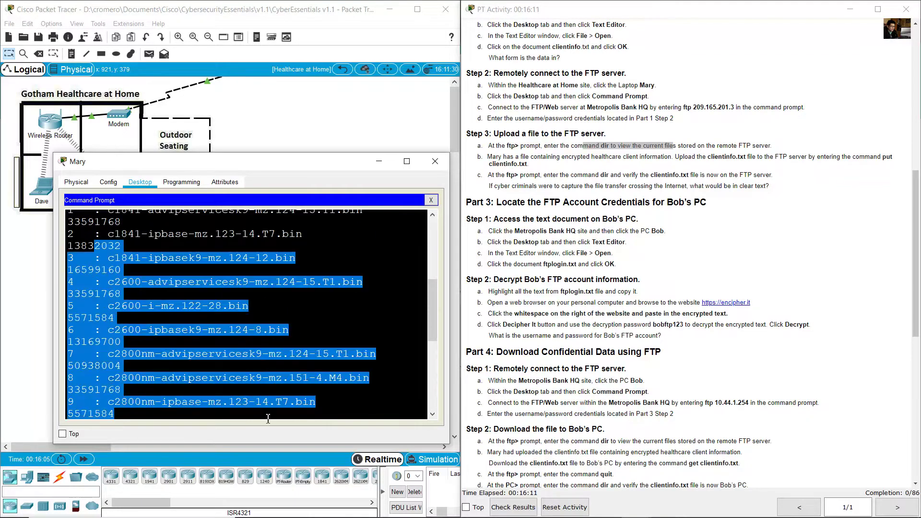
left_click(267, 418)
scroll(271, 365, "down", 5)
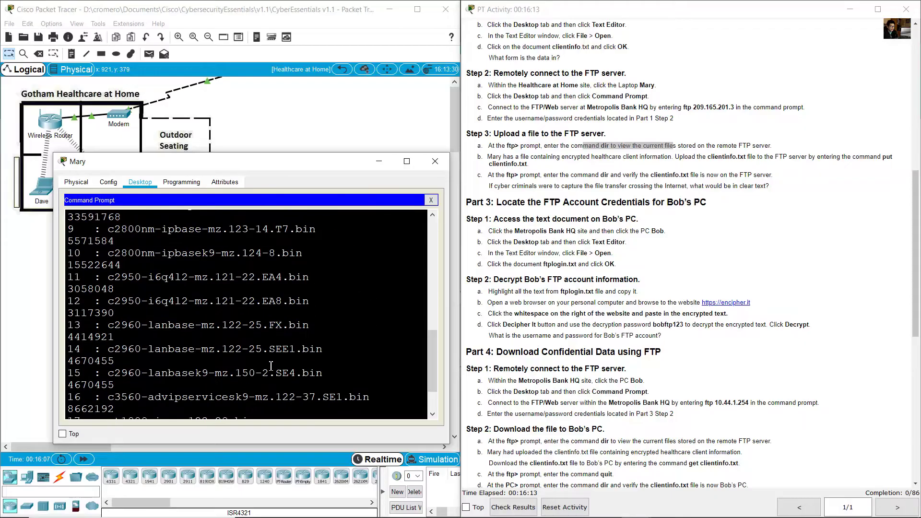
scroll(271, 365, "down", 2)
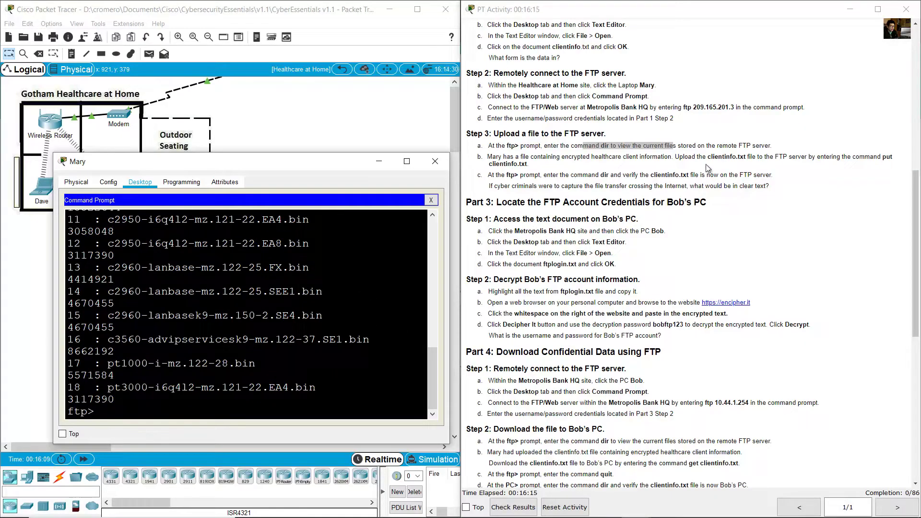
left_click_drag(685, 158, 810, 161)
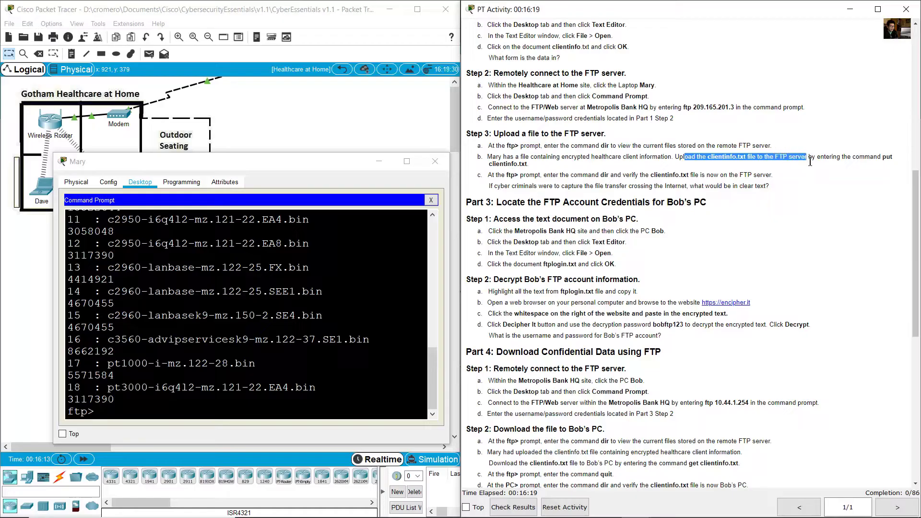
left_click(886, 159)
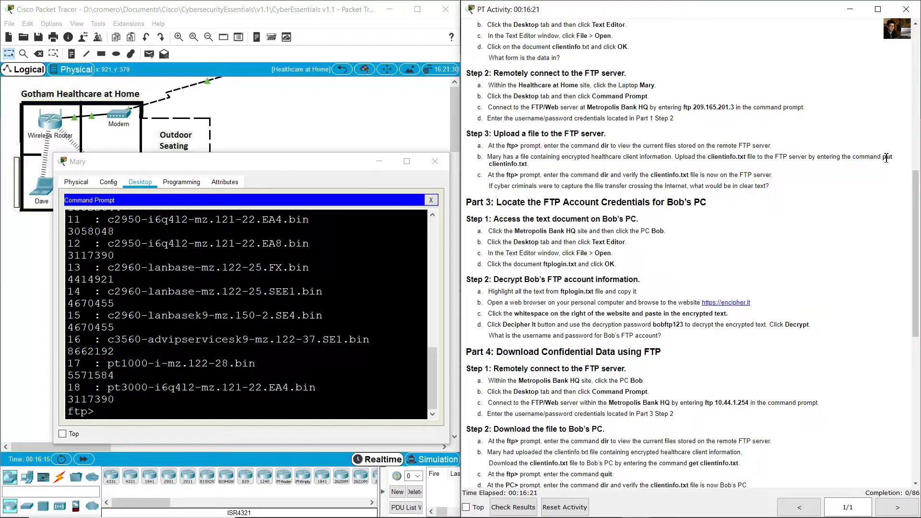
left_click_drag(787, 180, 540, 171)
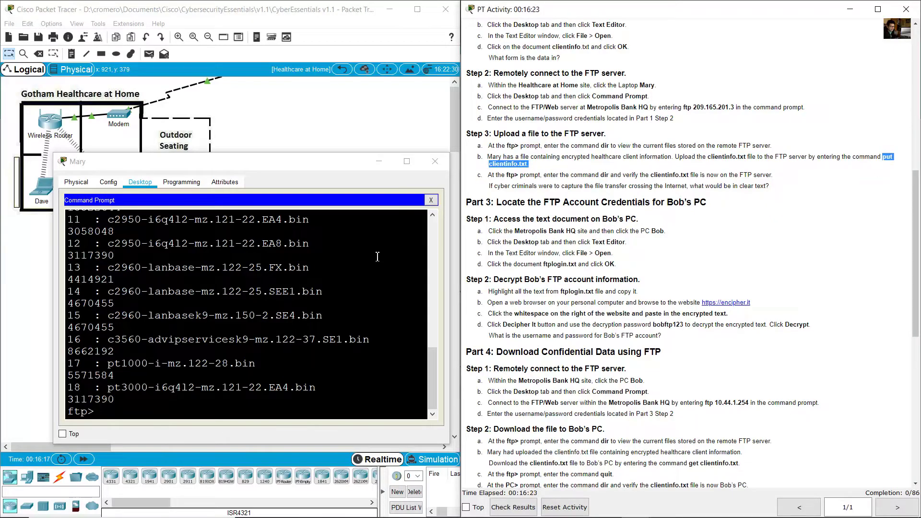
- Upload clientinfo.txt with put and confirm the Transfer complete message showing 701 bytes
left_click(355, 285)
type("put cli")
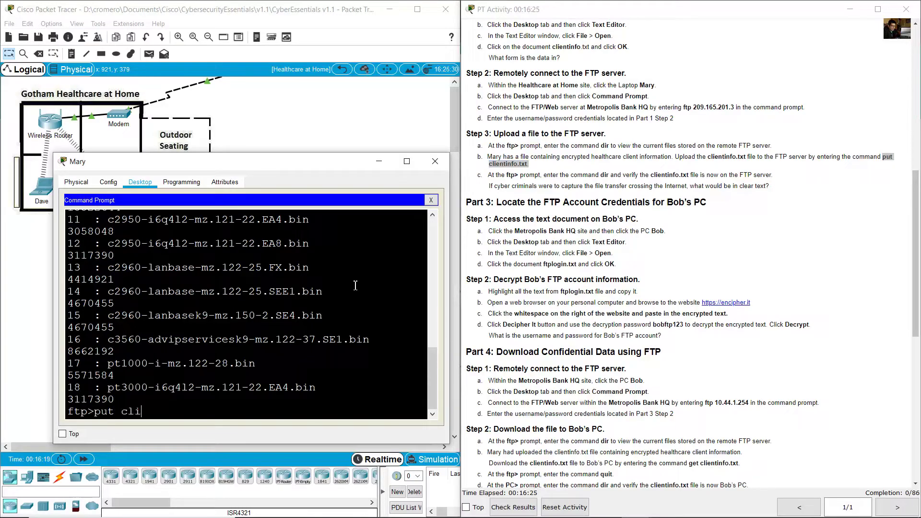
type("entinfo.txt")
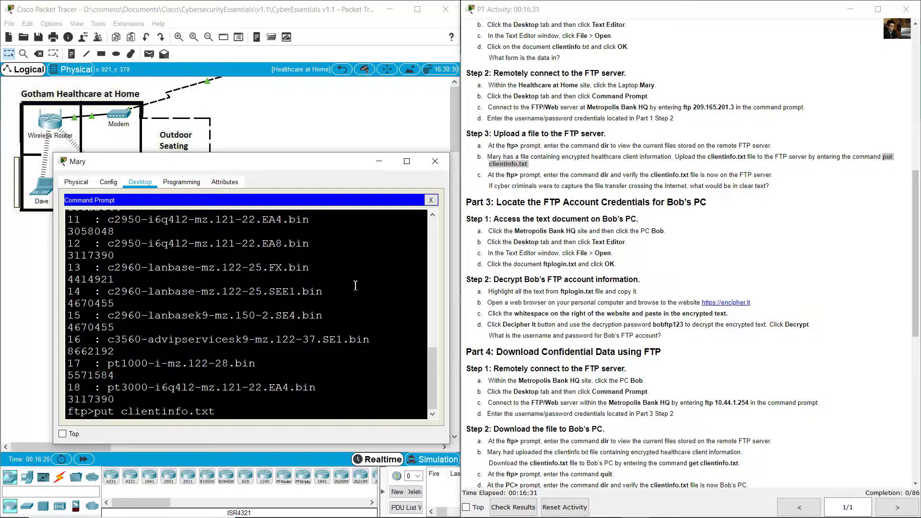
key("Return")
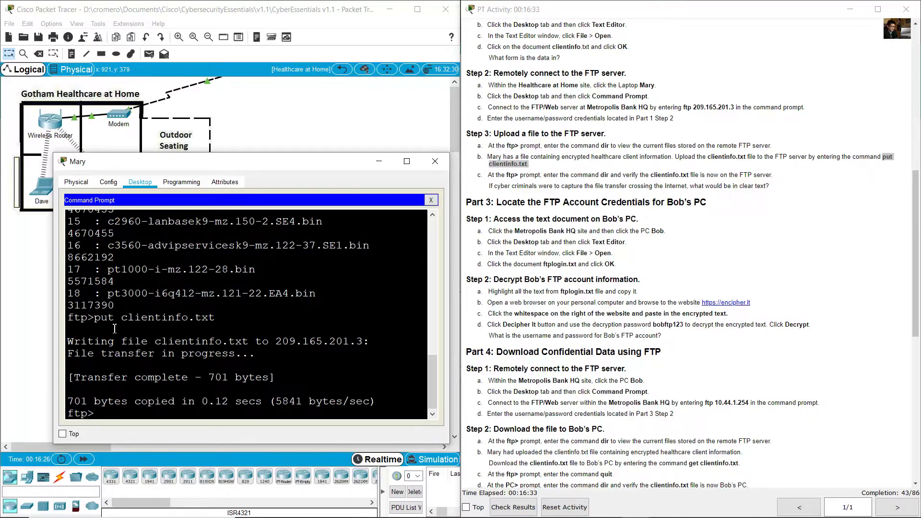
left_click_drag(114, 329, 101, 317)
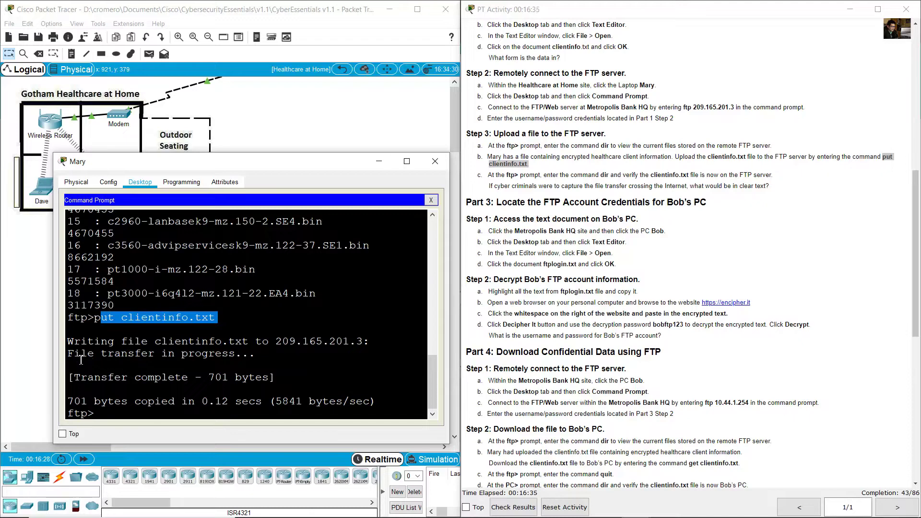
left_click_drag(79, 379, 205, 379)
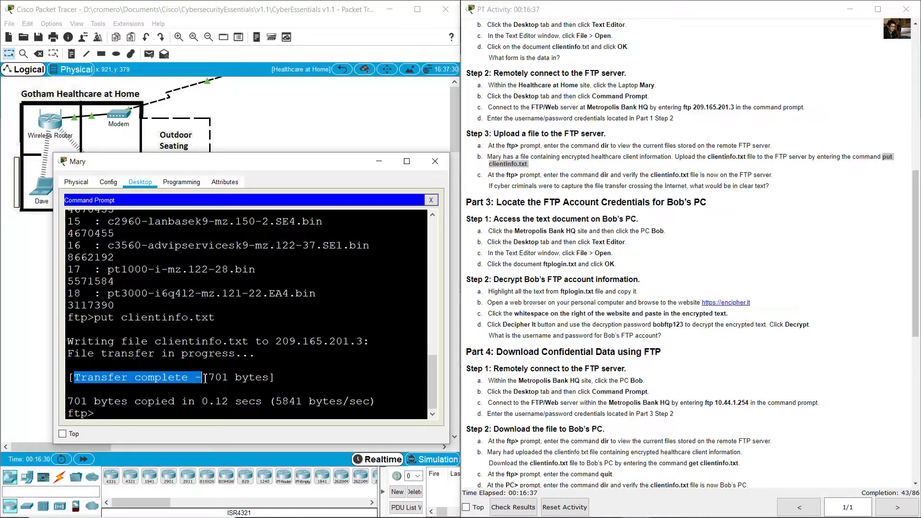
left_click_drag(71, 402, 177, 402)
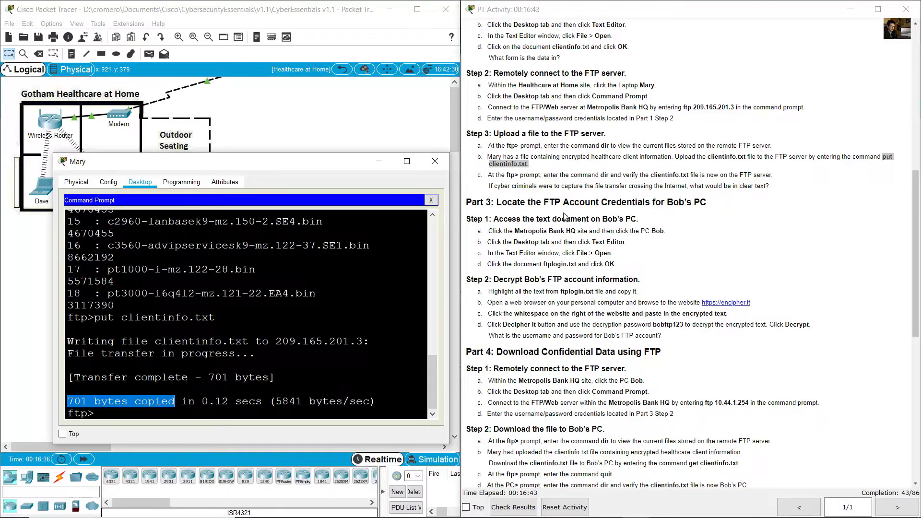
left_click_drag(574, 212, 641, 174)
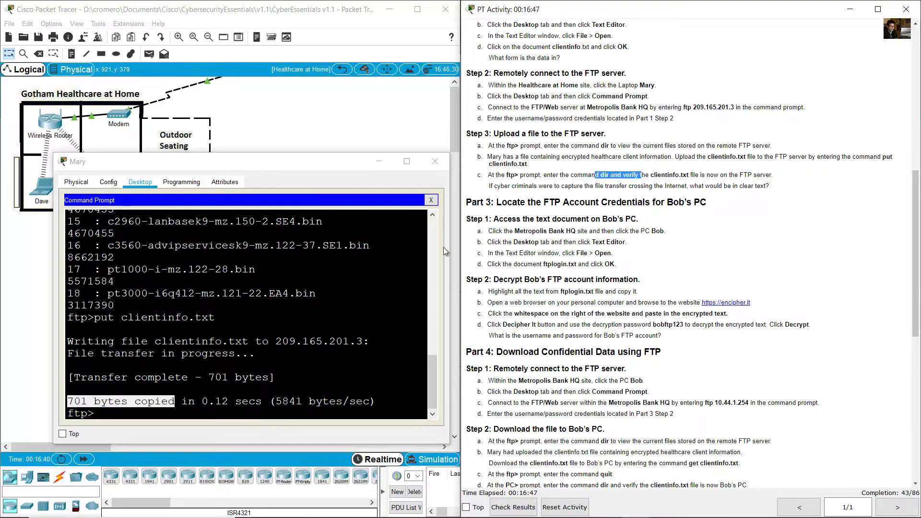
- List the server files with dir and find clientinfo.txt at 701 bytes
left_click(272, 332)
type("dir")
key("Return")
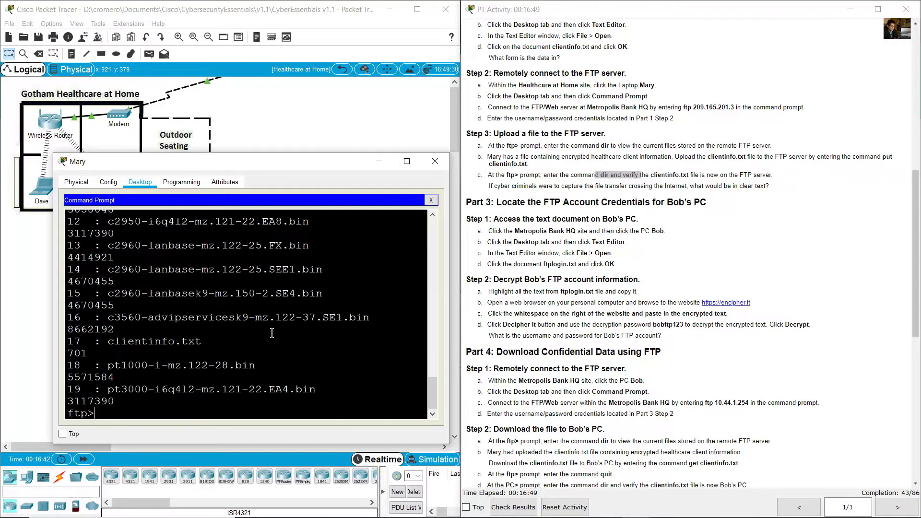
left_click_drag(74, 342, 220, 342)
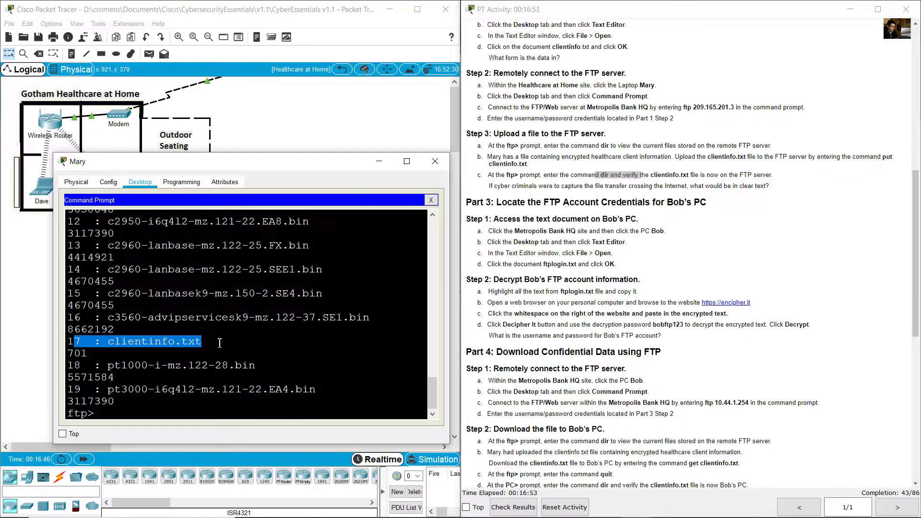
- Highlight the clear-text question and the clientinfo.txt entry in the listing
left_click(520, 190)
left_click_drag(489, 186, 775, 190)
left_click(711, 190)
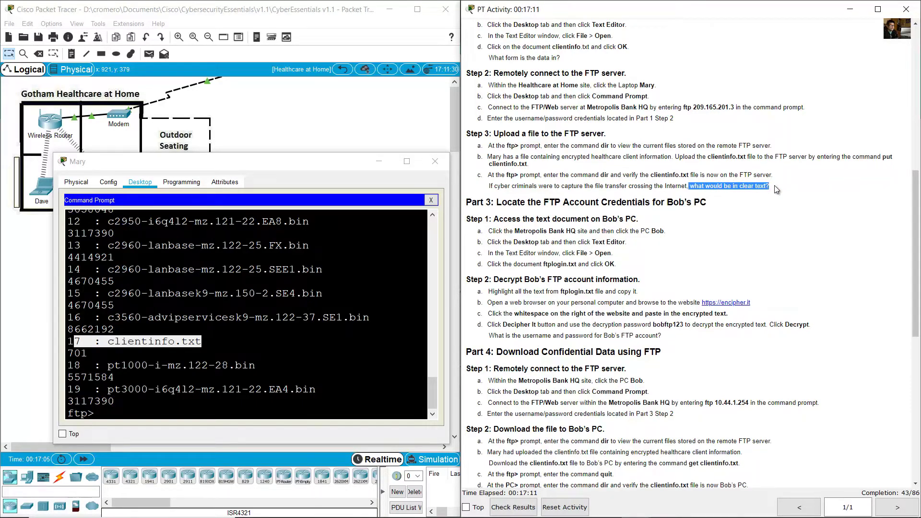
left_click(124, 425)
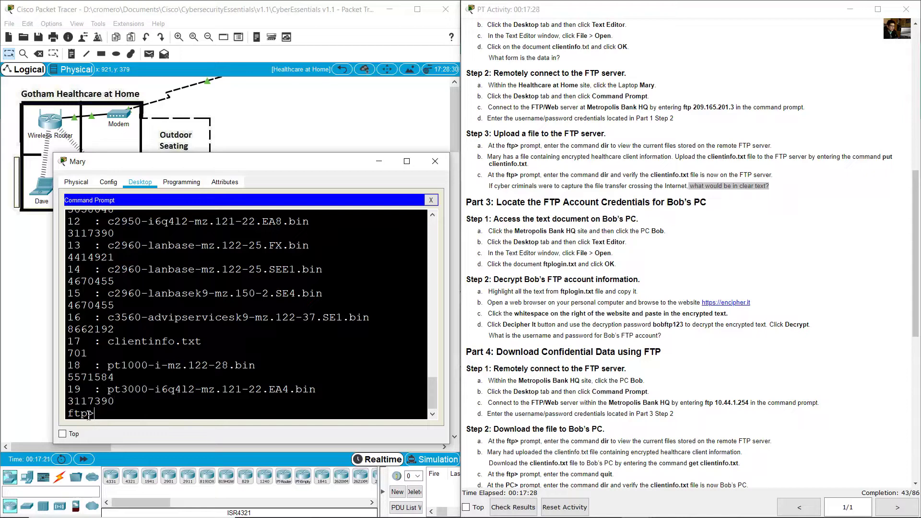
left_click_drag(89, 415, 66, 416)
left_click_drag(110, 342, 206, 342)
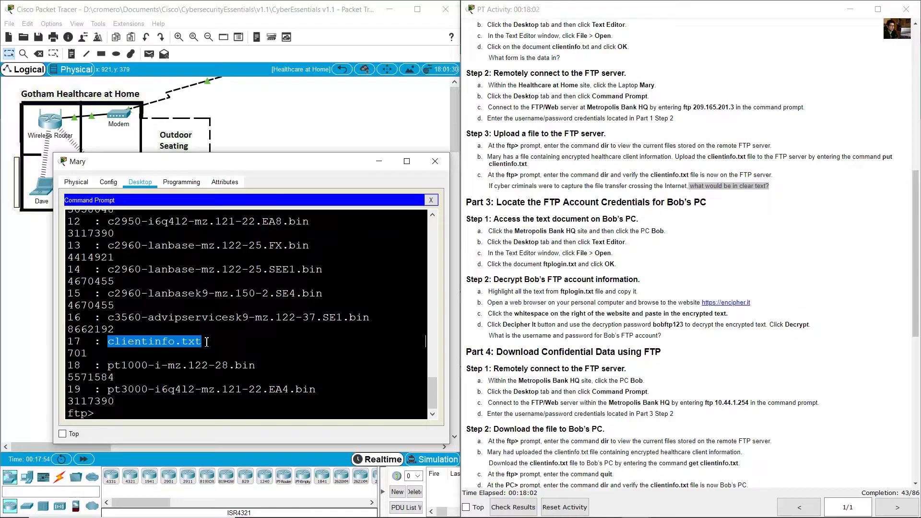
- Scroll the activity instructions to the Part 3 heading about Bob's credentials
scroll(511, 286, "down", 3)
left_click(545, 148)
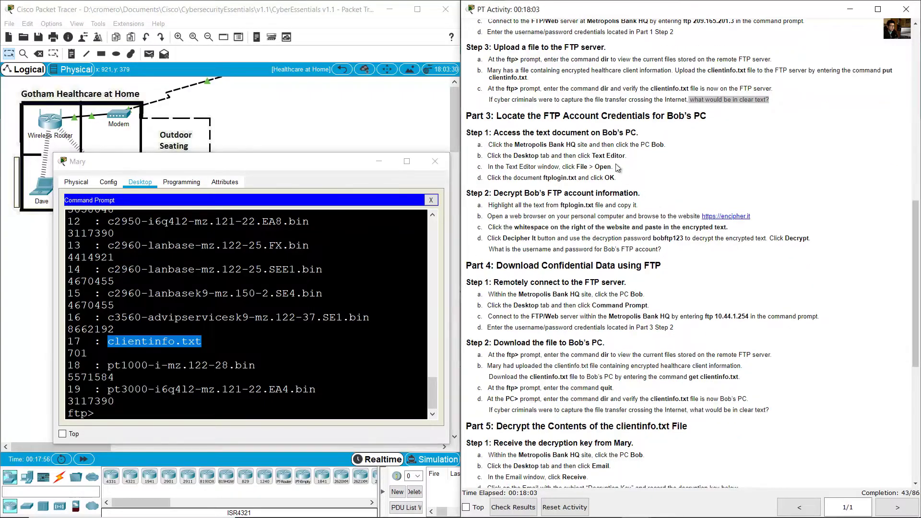
left_click_drag(501, 115, 712, 120)
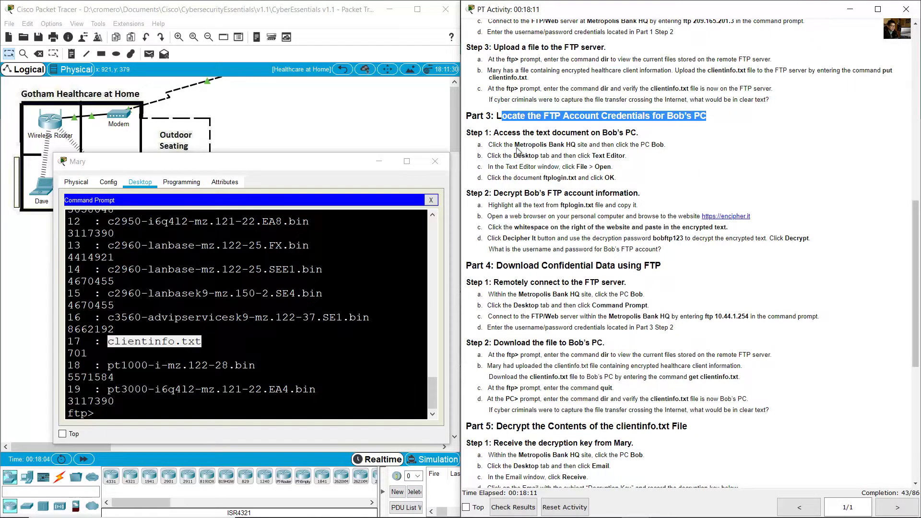
left_click(435, 162)
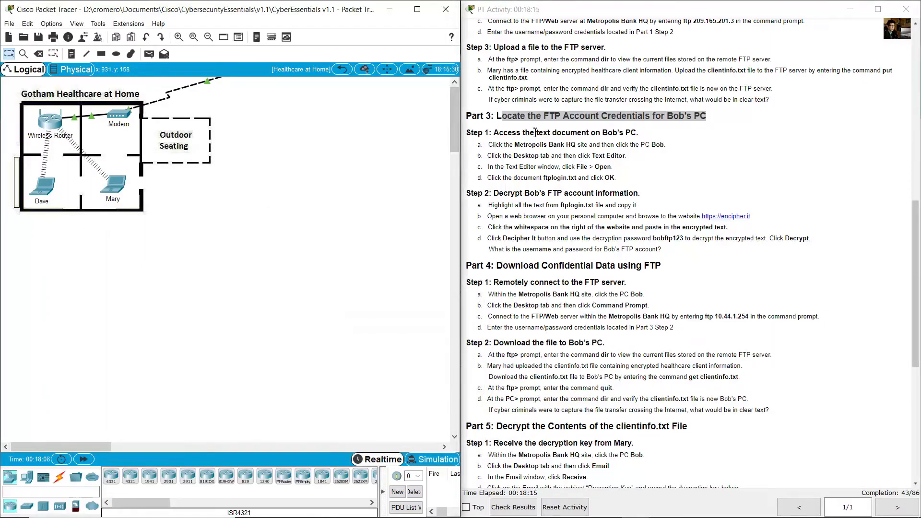
left_click_drag(499, 133, 638, 131)
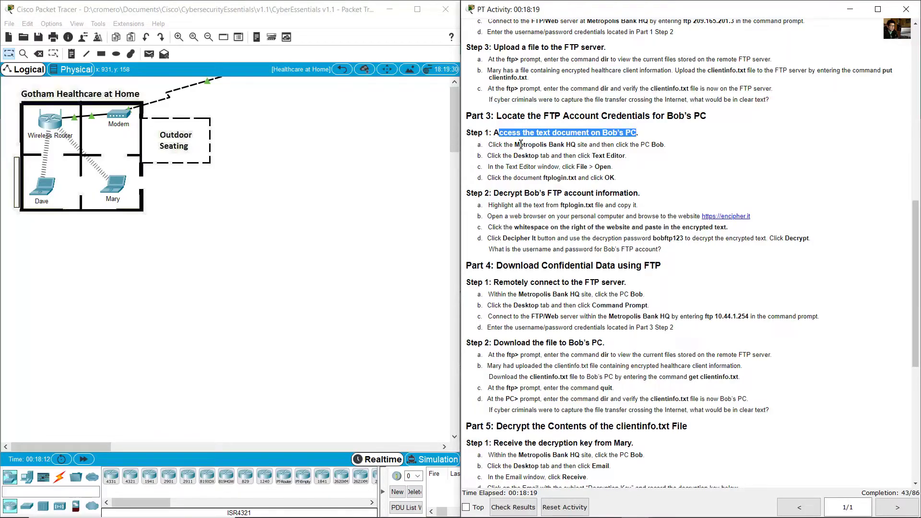
left_click_drag(520, 144, 570, 144)
left_click(364, 144)
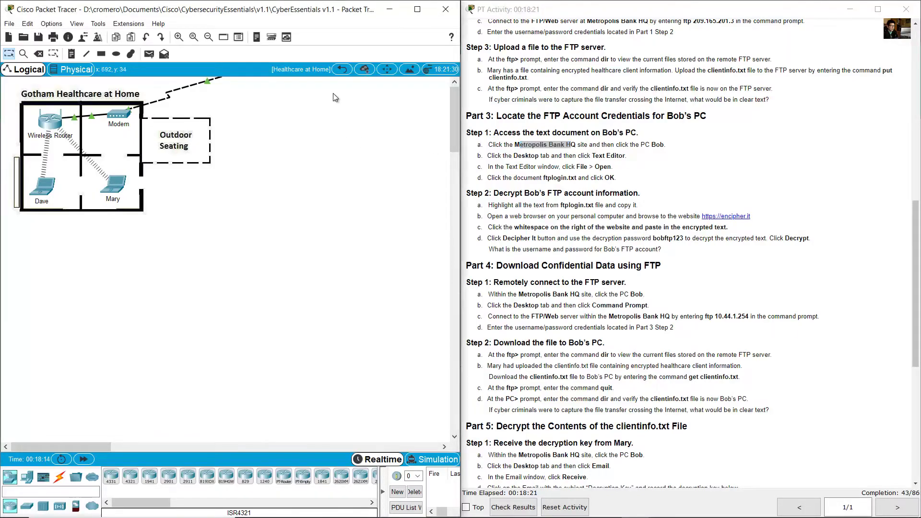
- Return to the root map and enter the Metropolis Bank HQ floor plan
left_click(342, 70)
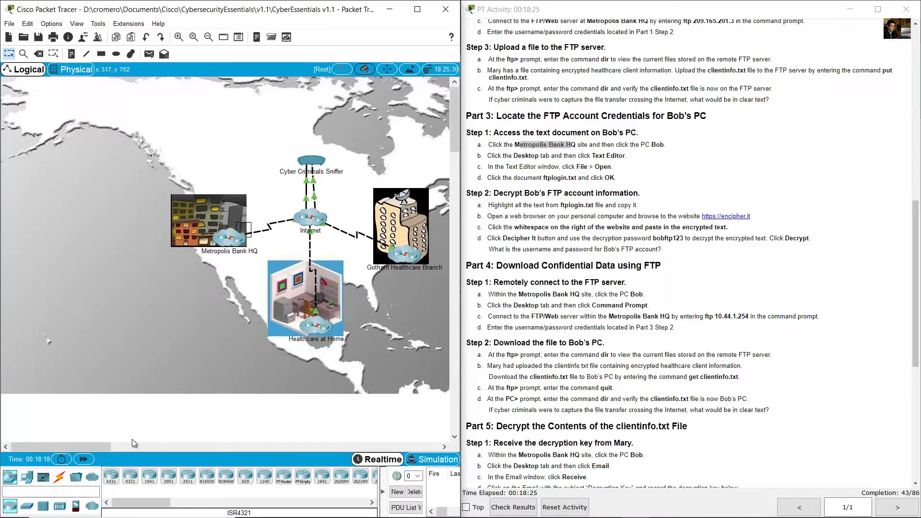
left_click_drag(99, 445, 110, 443)
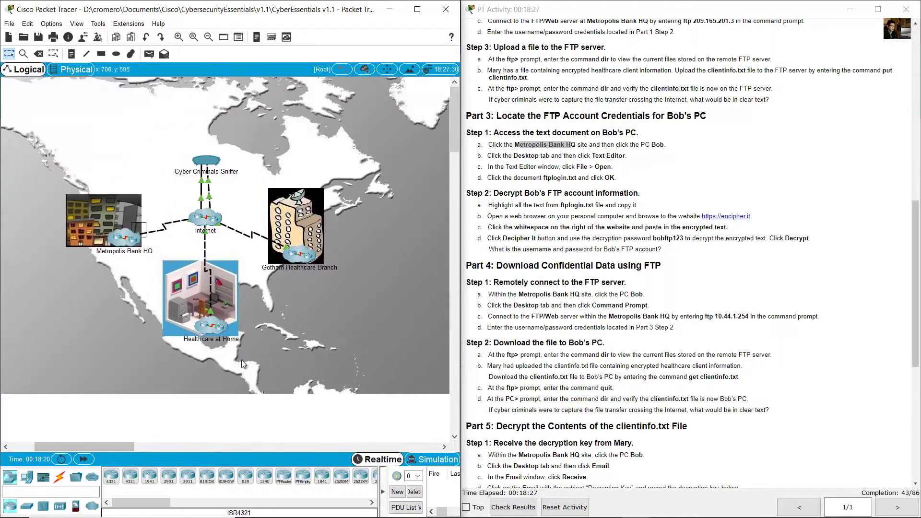
left_click_drag(128, 287, 46, 181)
left_click(124, 235)
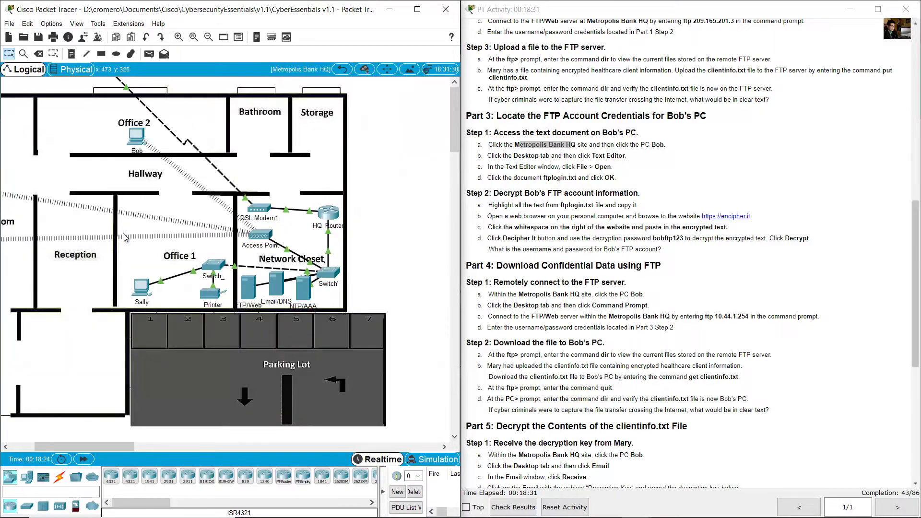
left_click_drag(99, 442, 79, 444)
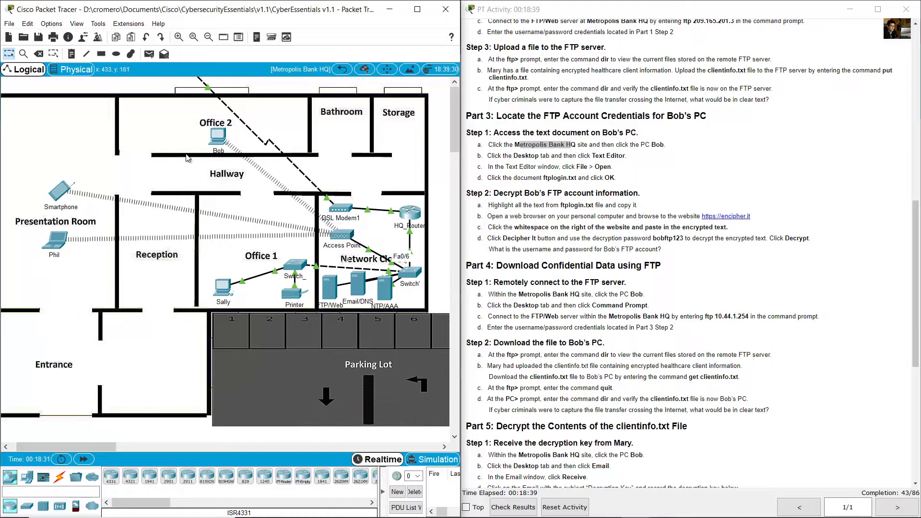
left_click(217, 138)
left_click(591, 113)
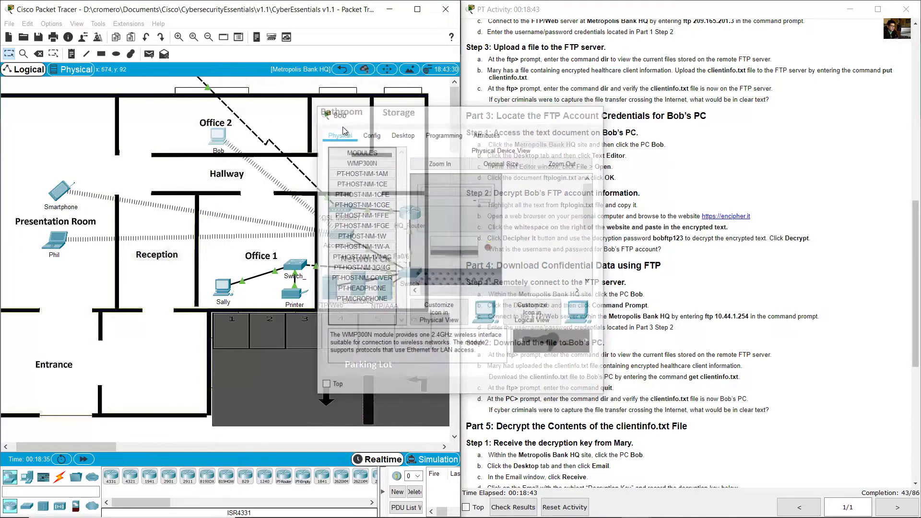
left_click_drag(254, 110, 212, 144)
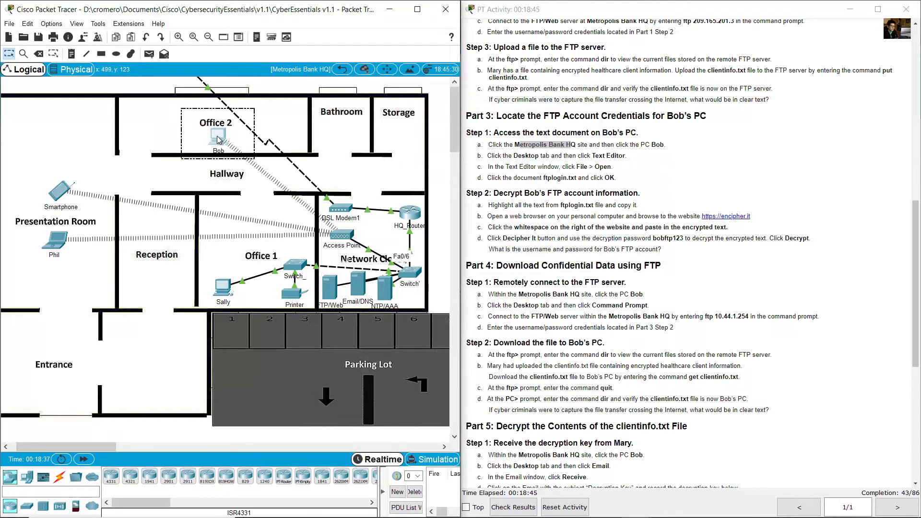
left_click(217, 138)
left_click_drag(453, 134, 226, 128)
left_click(184, 148)
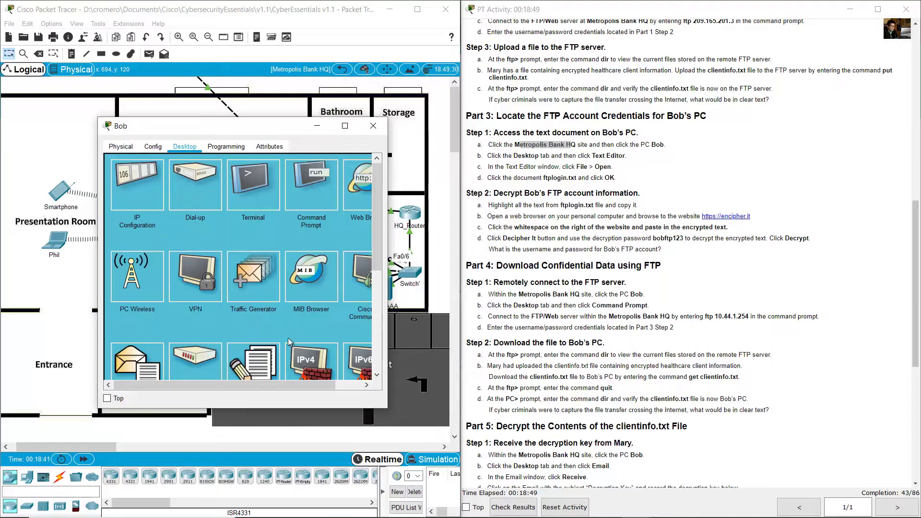
left_click_drag(386, 407, 436, 452)
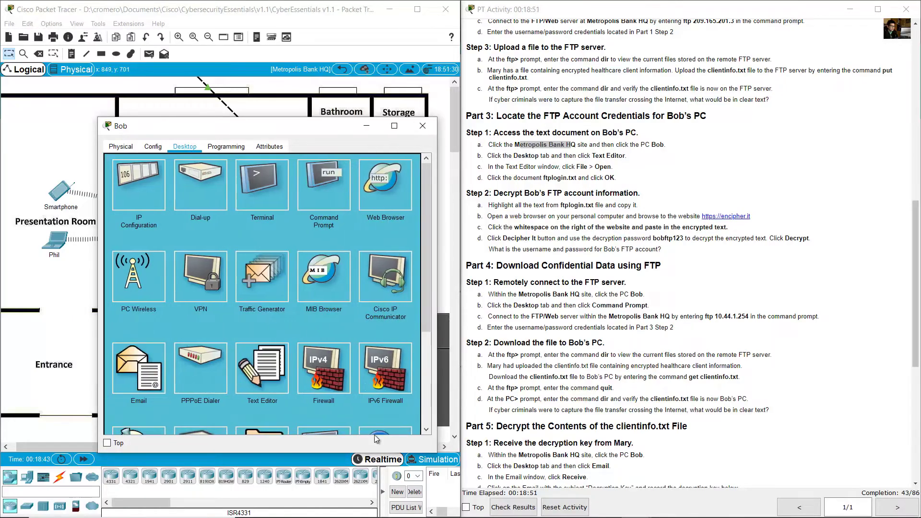
left_click(263, 376)
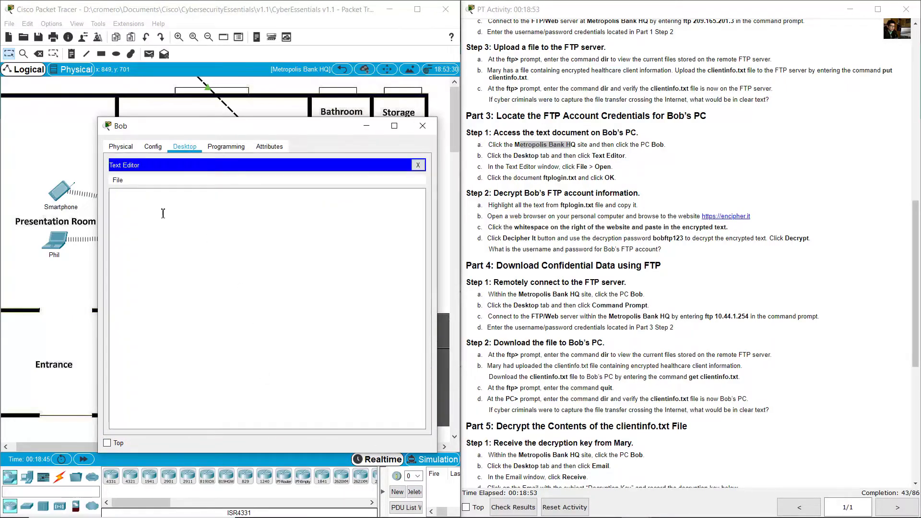
left_click(118, 181)
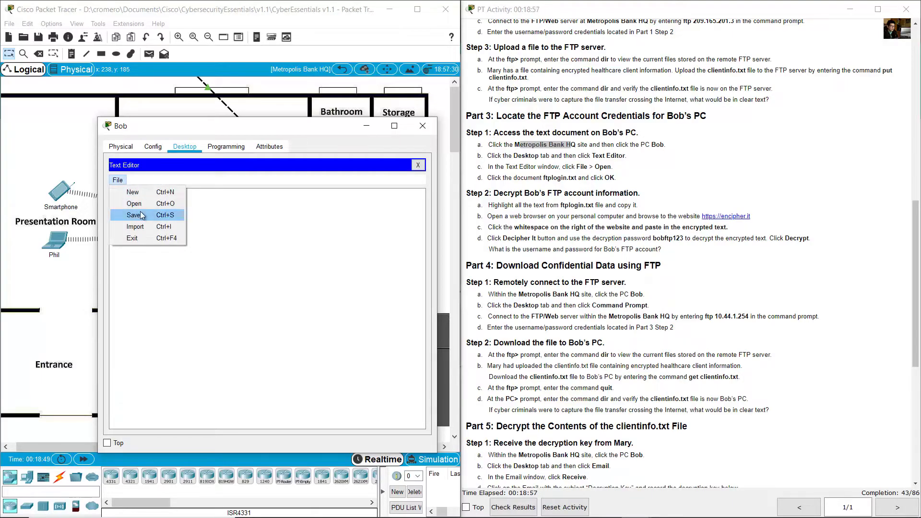
- Open ftplogin.txt in Bob's text editor
left_click(152, 205)
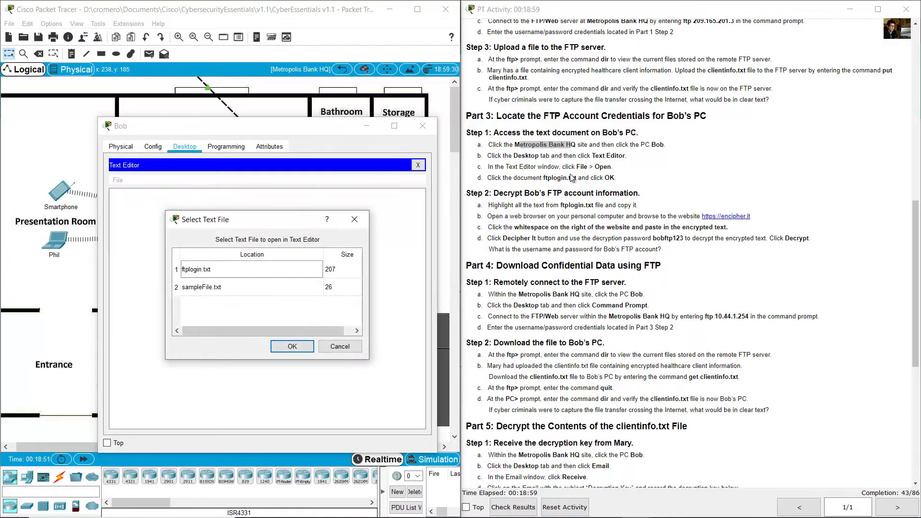
left_click_drag(544, 178, 582, 180)
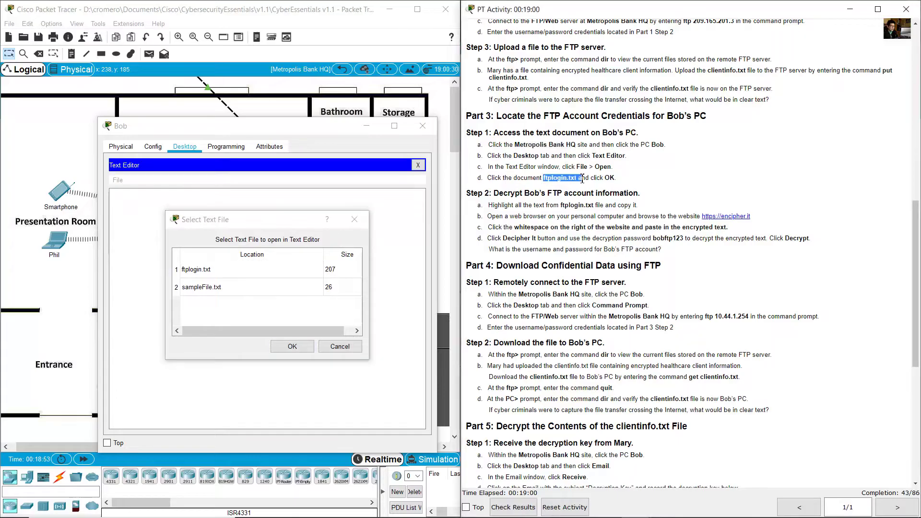
left_click(198, 269)
left_click(310, 345)
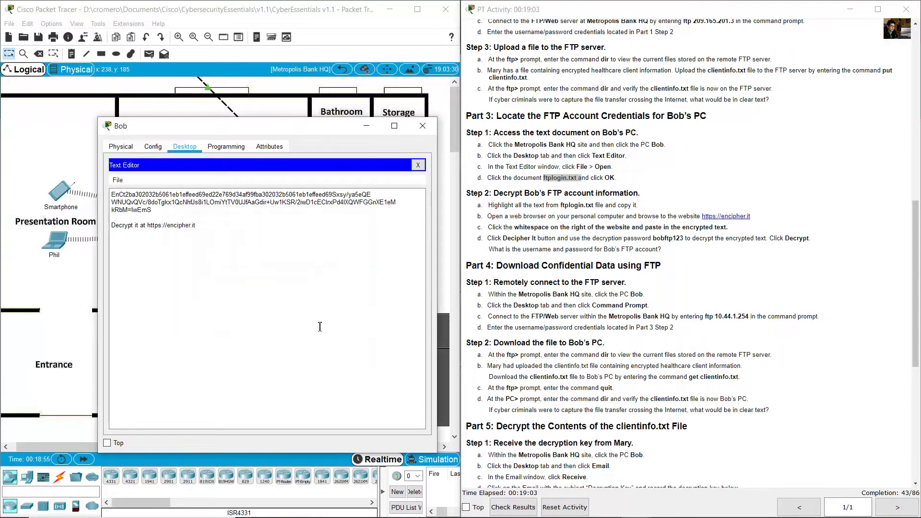
scroll(582, 210, "down", 2)
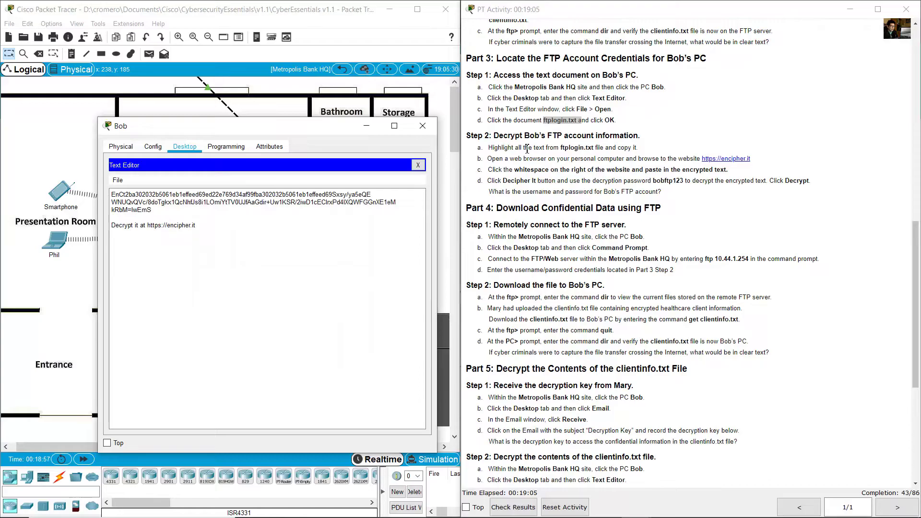
- Copy the encrypted ftplogin.txt text for decryption on encipher.it
left_click(512, 134)
left_click_drag(503, 136, 642, 141)
scroll(641, 141, "down", 1)
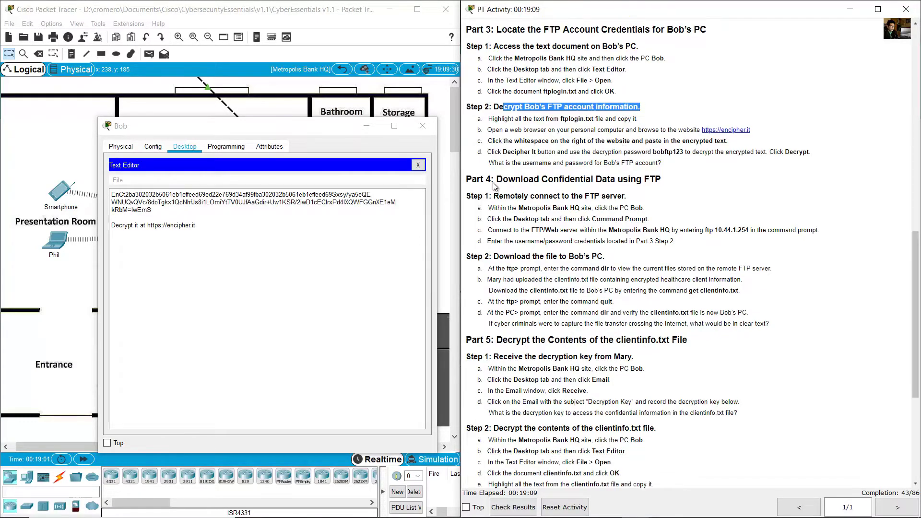
left_click_drag(110, 194, 156, 211)
right_click(139, 207)
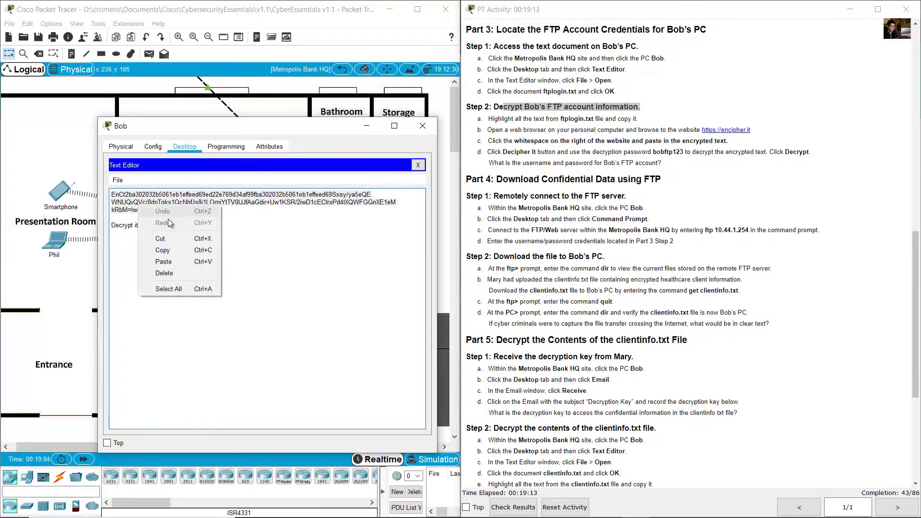
left_click(185, 246)
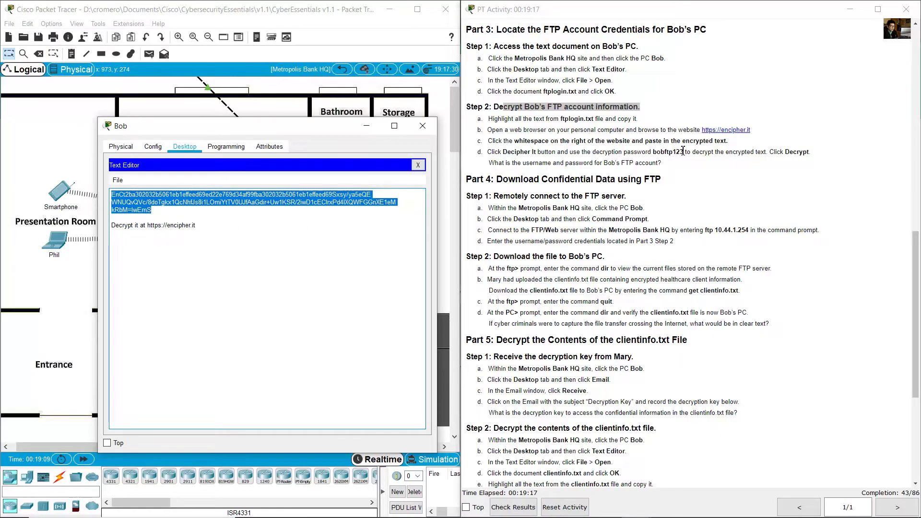
left_click_drag(772, 130, 689, 127)
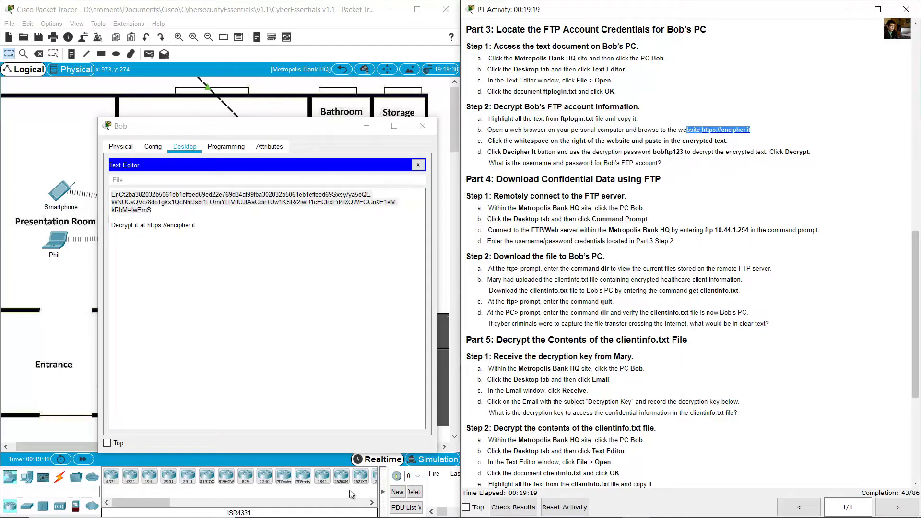
left_click(239, 510)
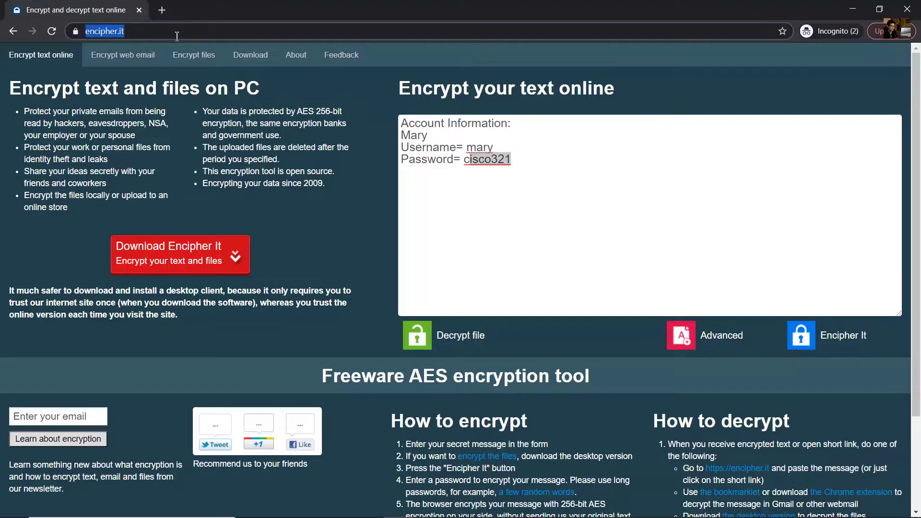
- Paste Bob's ciphertext into a fresh encipher.it box, join its lines, and start deciphering
left_click(53, 33)
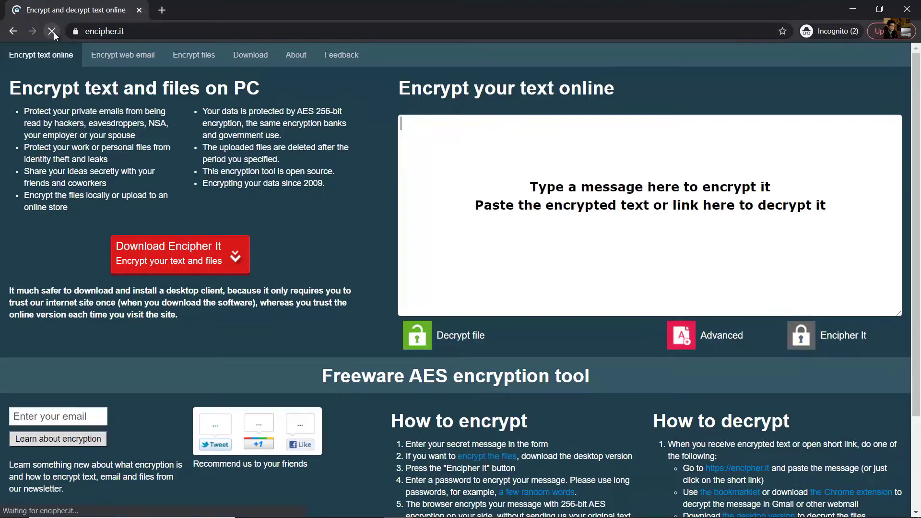
right_click(396, 120)
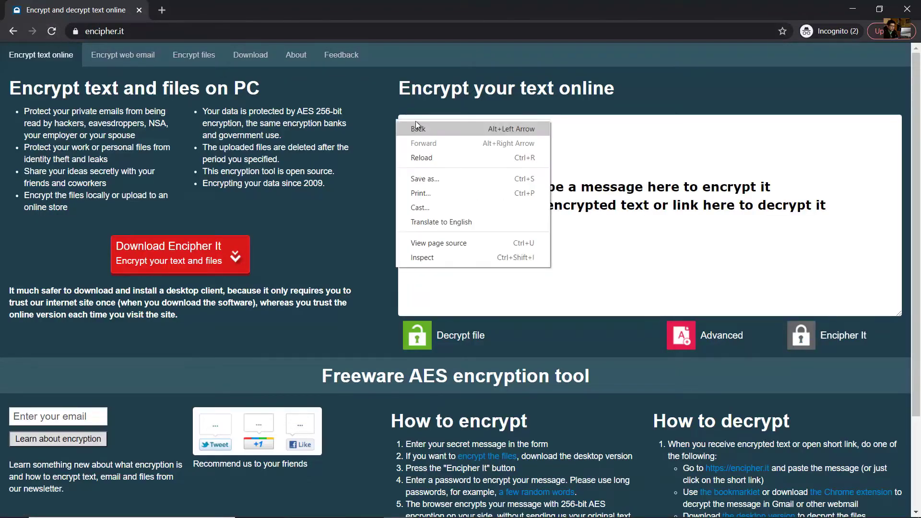
right_click(656, 159)
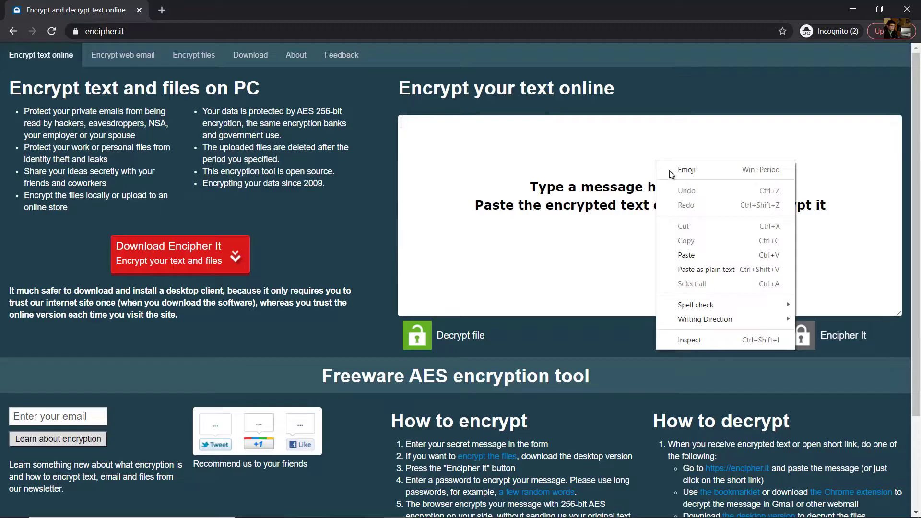
left_click(706, 257)
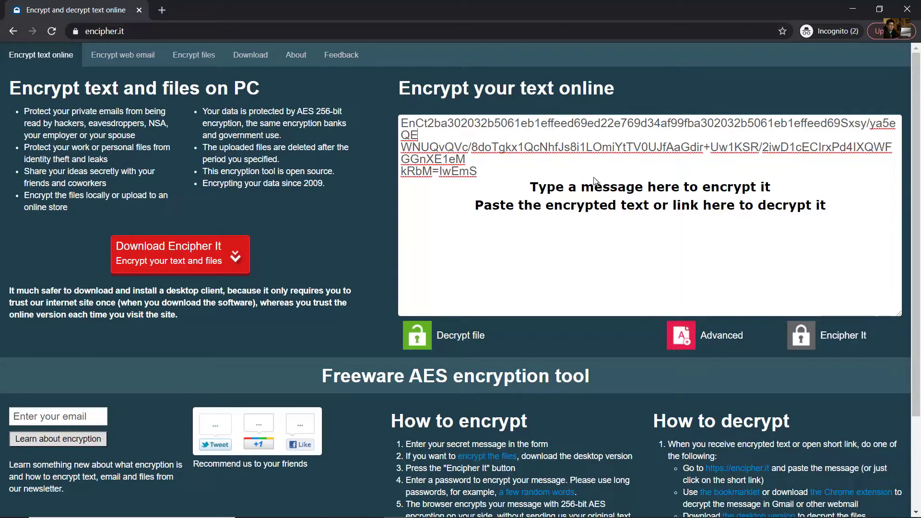
key("Delete")
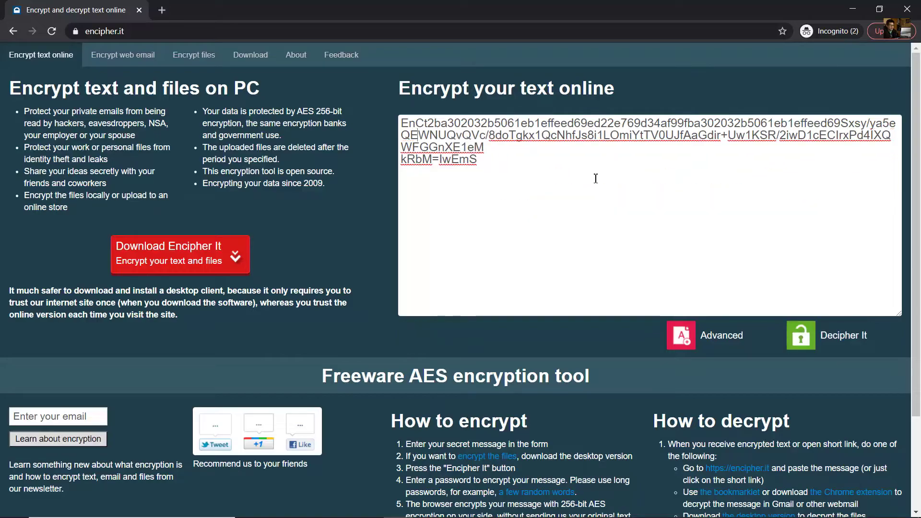
key("Down")
key("Delete")
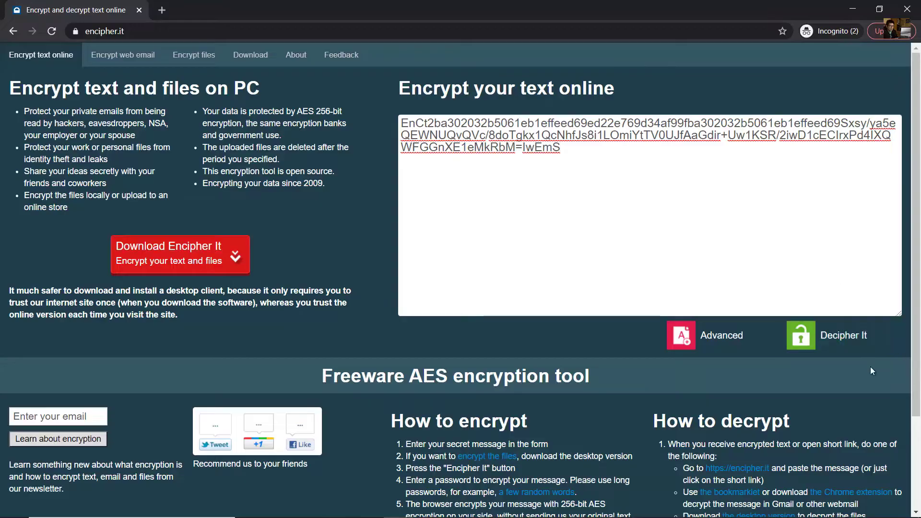
left_click(837, 347)
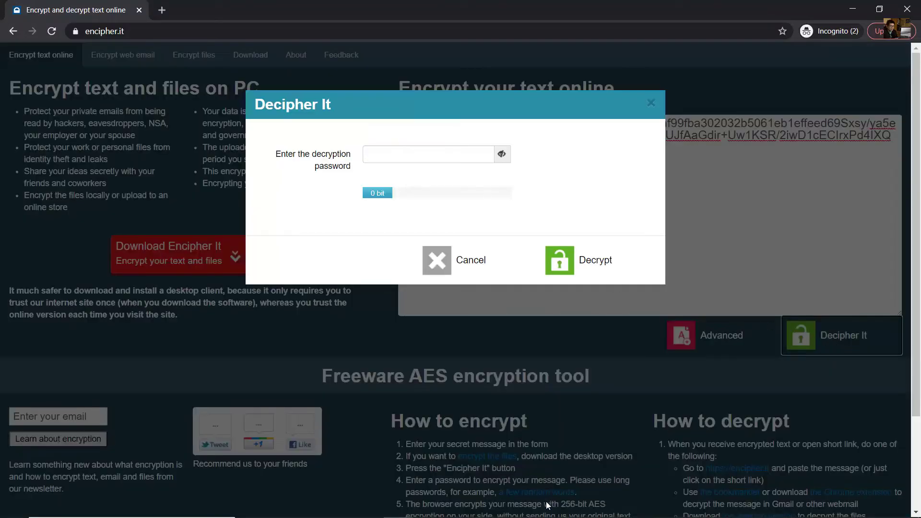
- Decrypt the ciphertext with the step d password to reveal Bob's FTP username and password
mouse_move(636, 506)
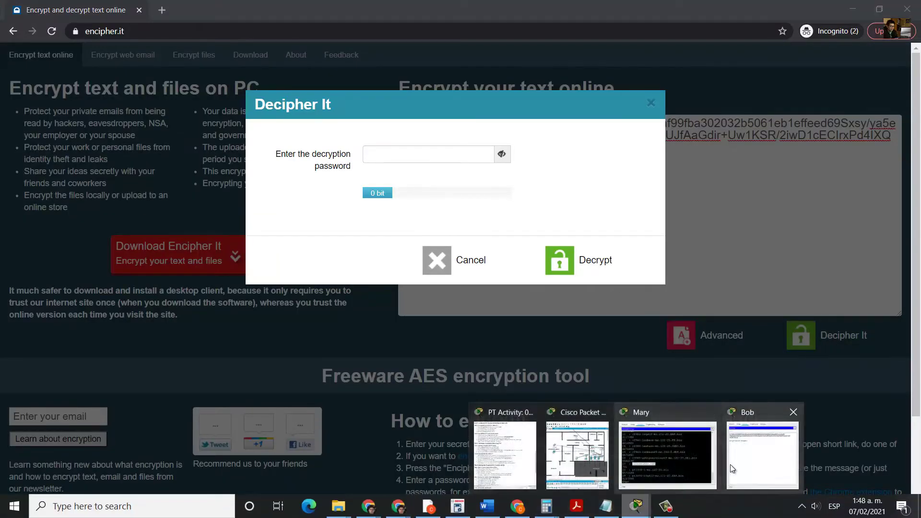
left_click(512, 461)
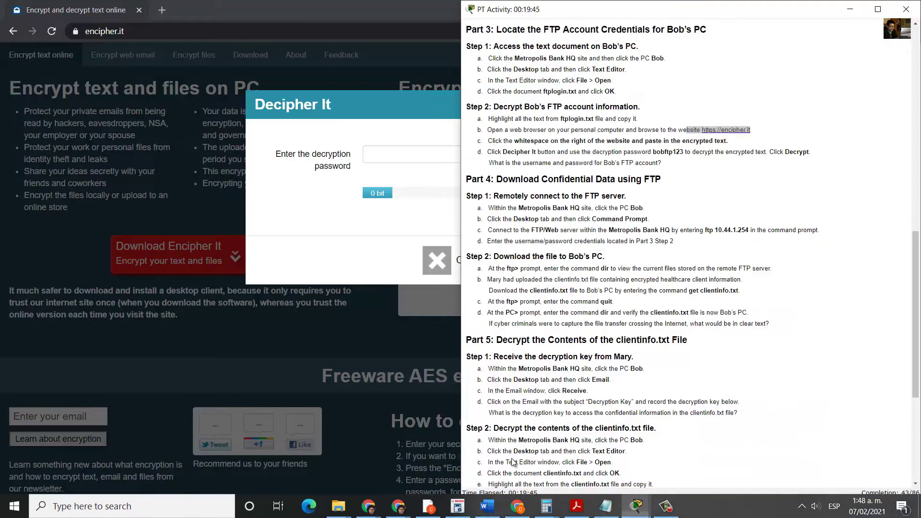
left_click(787, 112)
left_click_drag(635, 162, 685, 153)
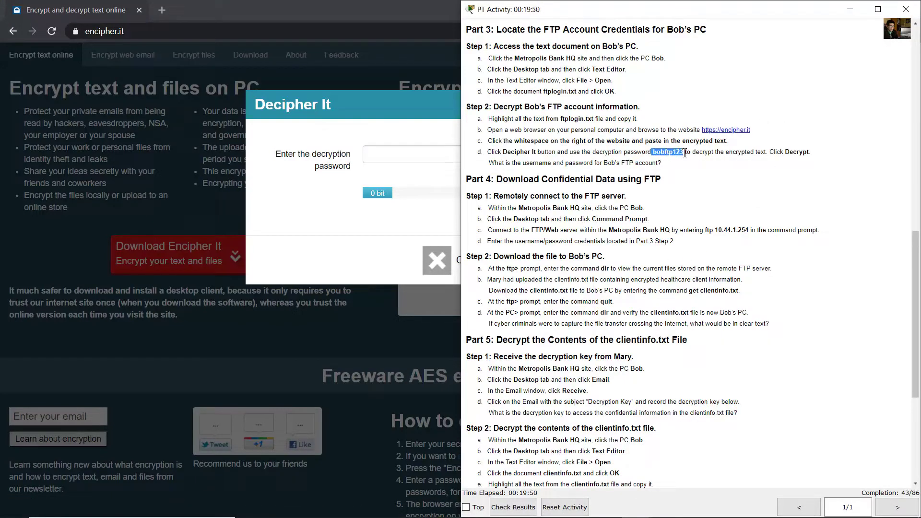
left_click(419, 153)
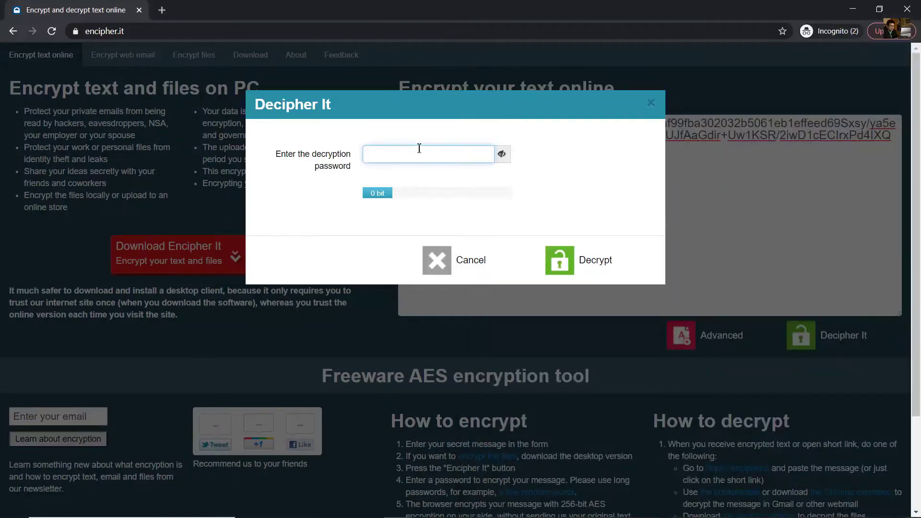
type("bob")
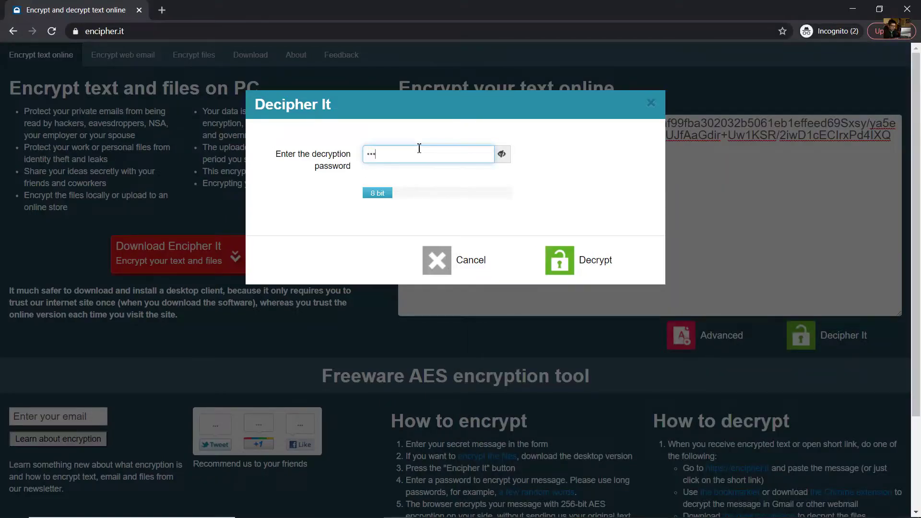
type("ftp123")
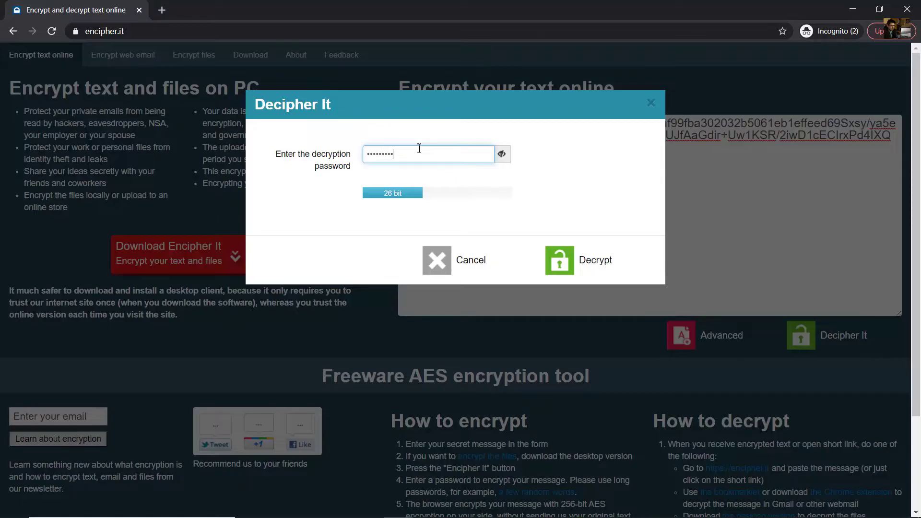
left_click(587, 263)
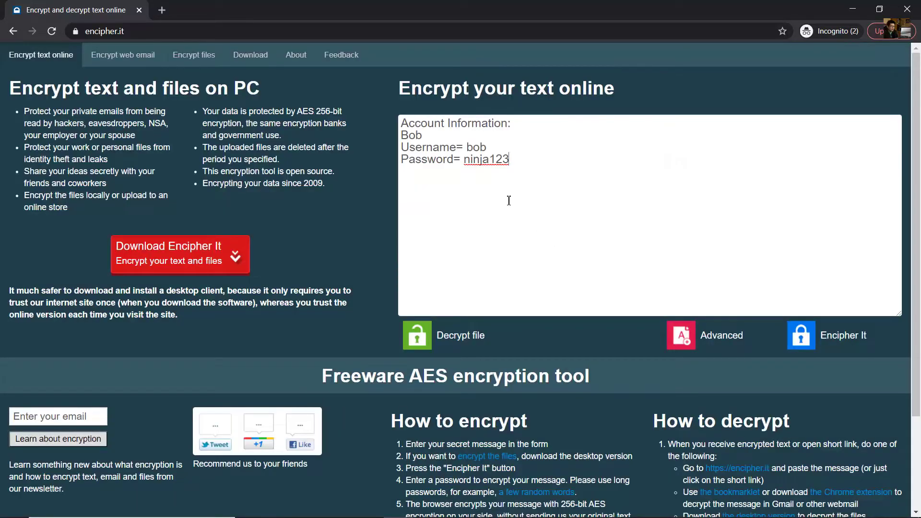
left_click_drag(465, 148, 519, 161)
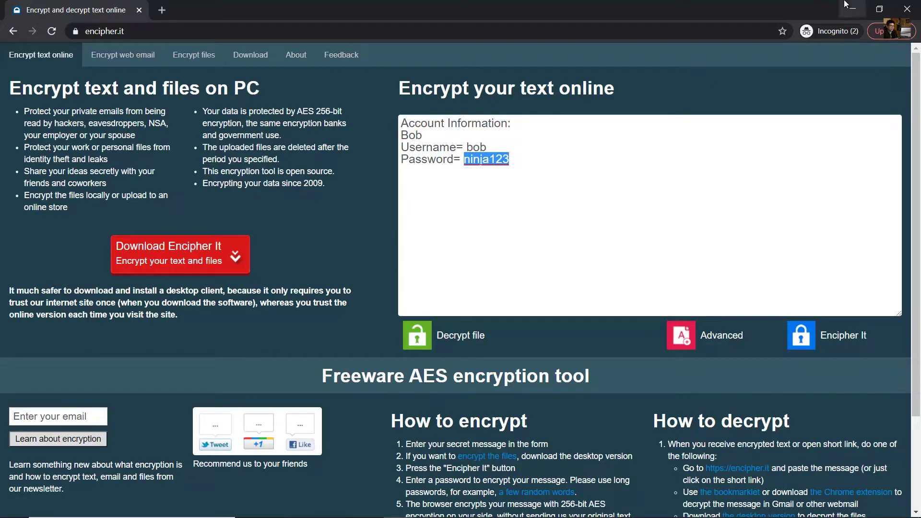
left_click(852, 9)
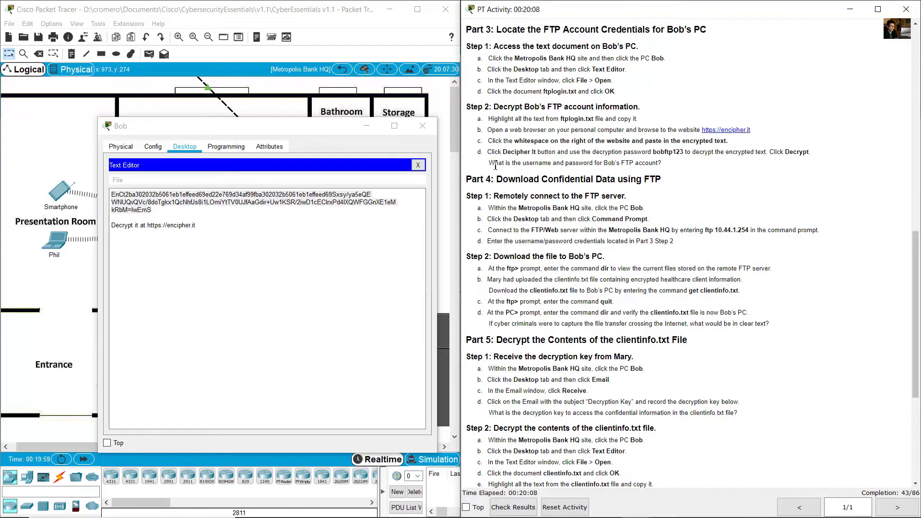
left_click_drag(496, 166, 662, 163)
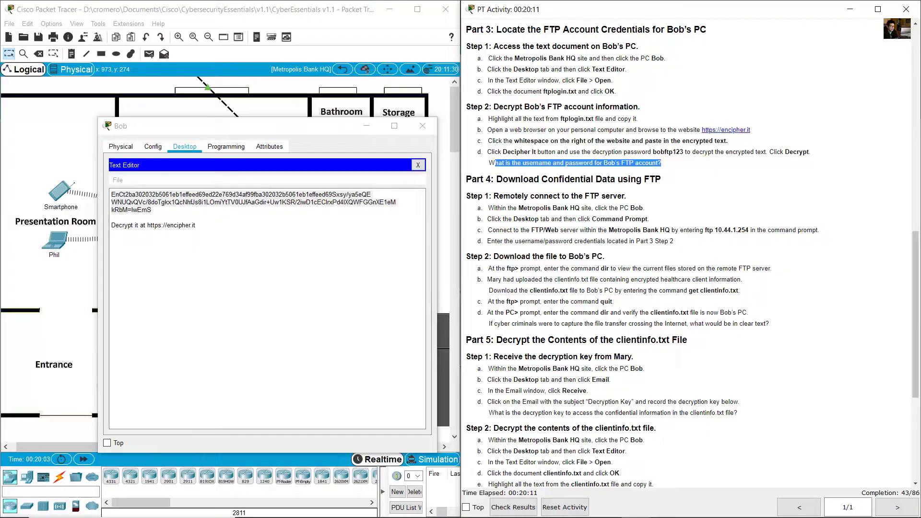
key("alt+Tab")
left_click(484, 259)
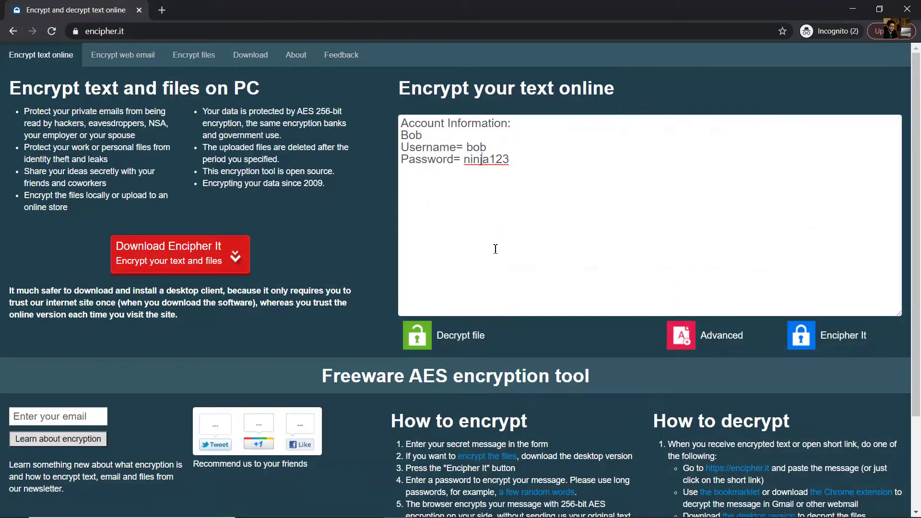
double_click(480, 148)
left_click_drag(464, 159, 524, 160)
key("alt+Tab")
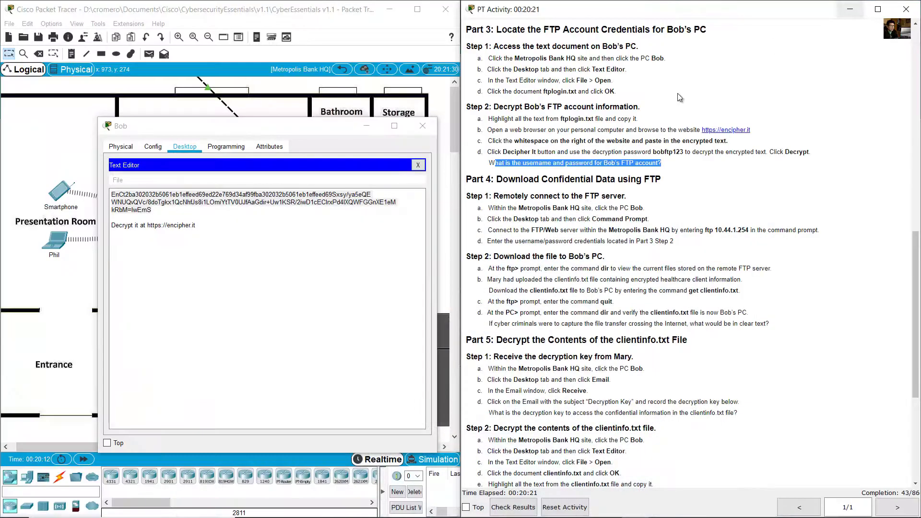
scroll(598, 248, "down", 3)
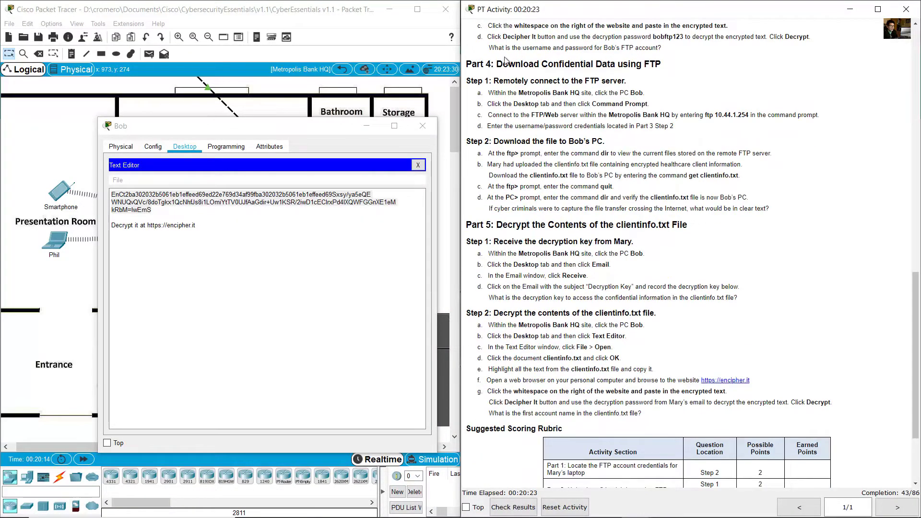
left_click_drag(502, 64, 663, 63)
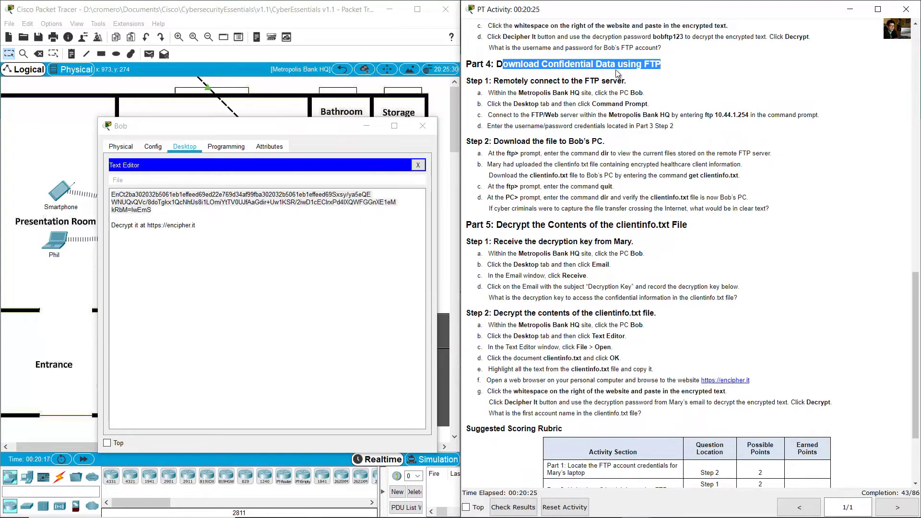
left_click_drag(495, 80, 616, 81)
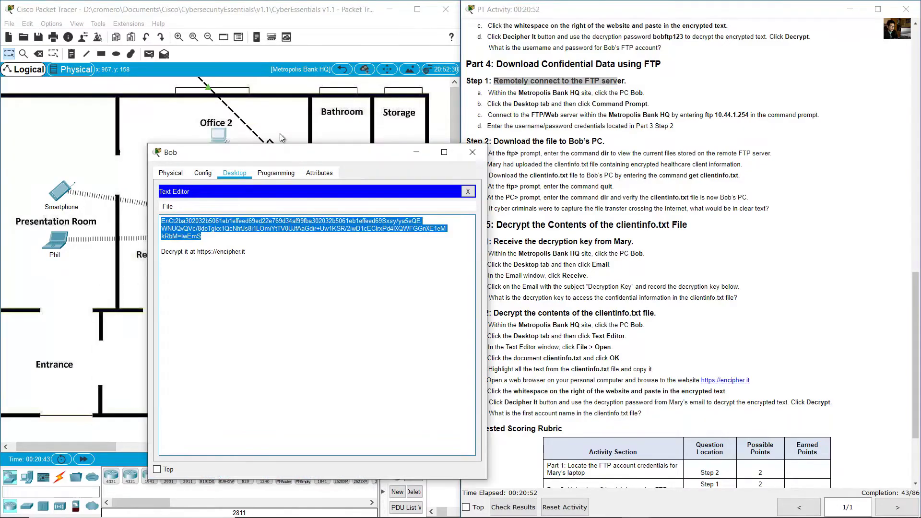
left_click_drag(281, 133, 263, 130)
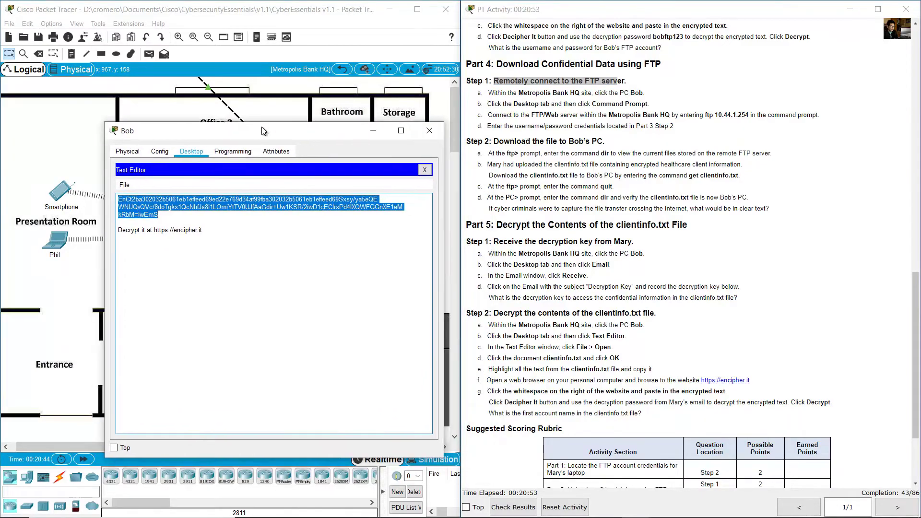
- Open Bob's Command Prompt and connect with ftp 10.44.1.254
left_click(424, 170)
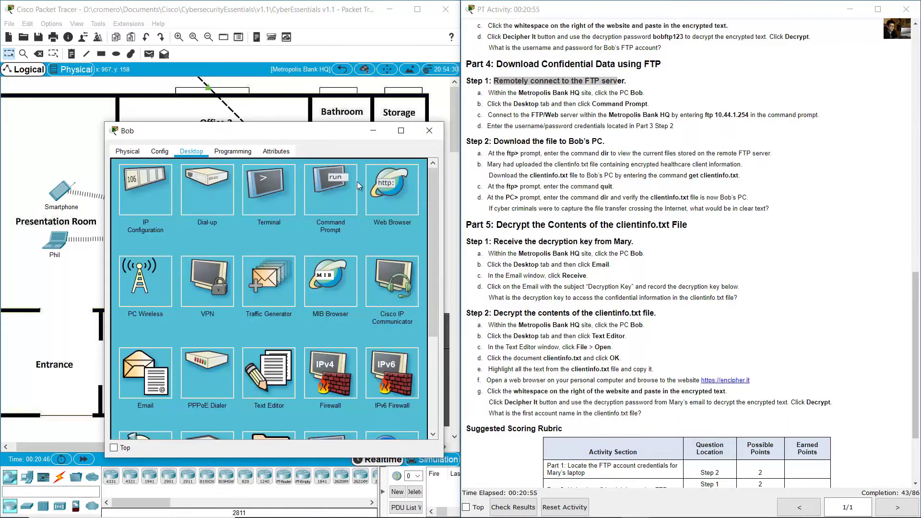
left_click(336, 211)
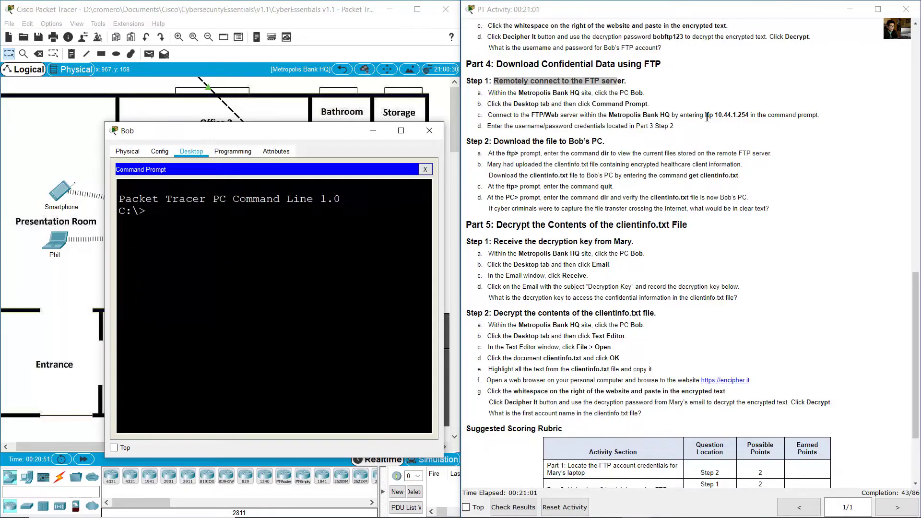
left_click_drag(705, 116, 752, 116)
left_click(297, 241)
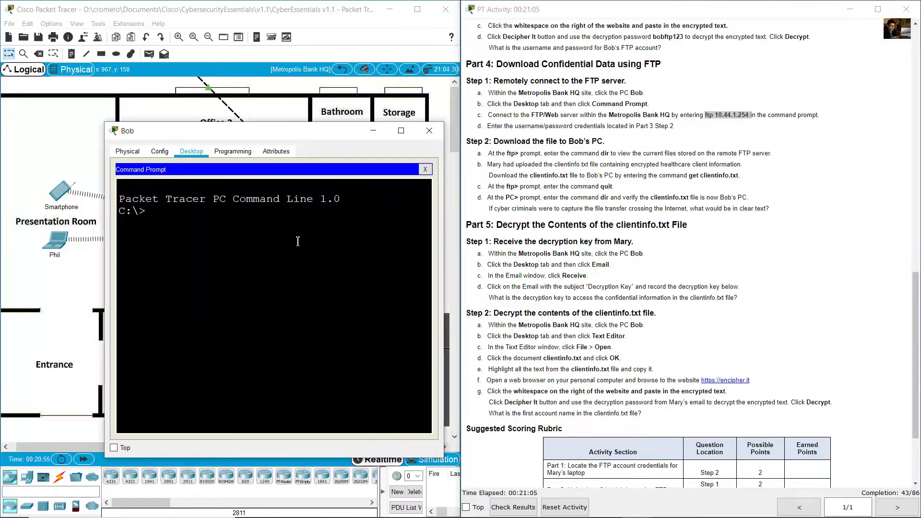
type("ftp 10.")
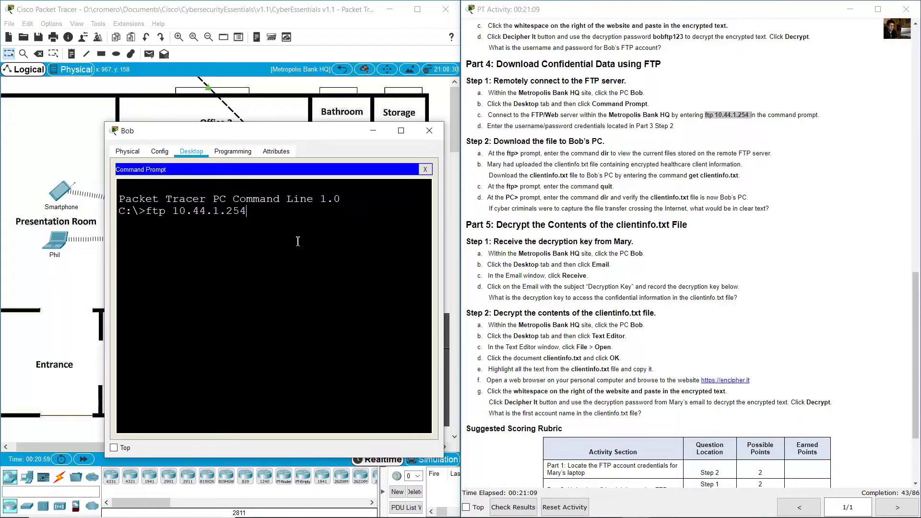
type("44.1.254")
key("Return")
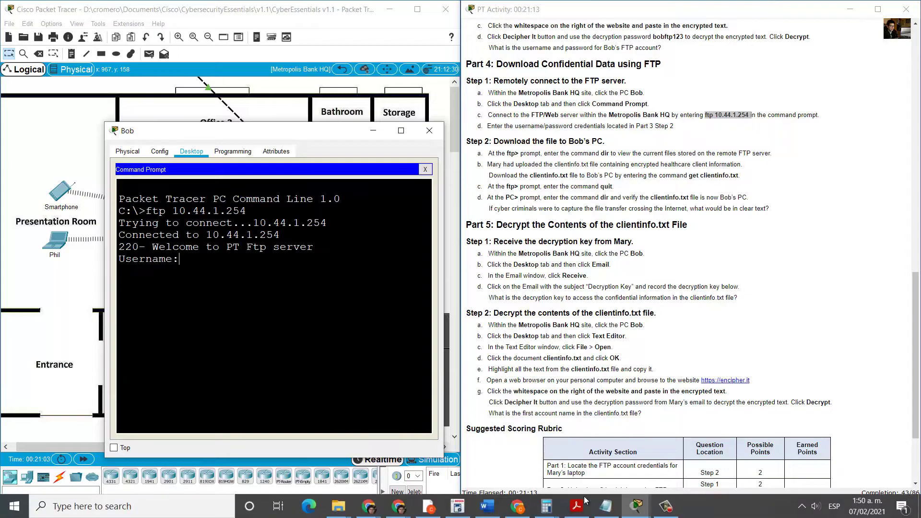
- Log in with the decrypted FTP username and password and confirm the Logged in message
key("alt+Tab")
left_click_drag(465, 147, 519, 165)
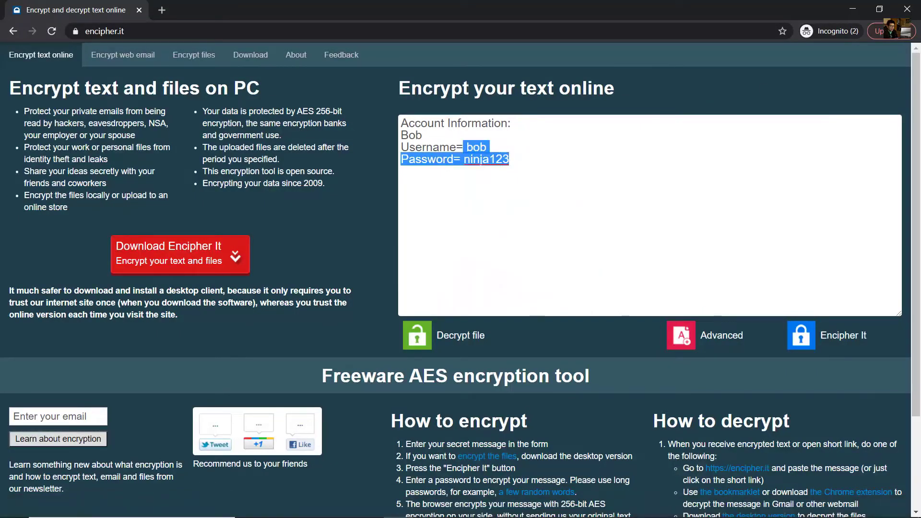
key("alt+Tab")
type("bob")
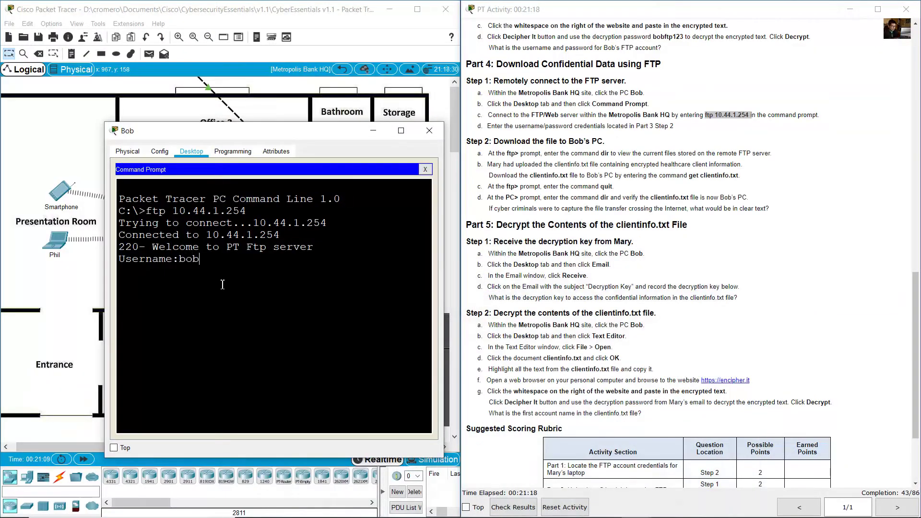
key("Return")
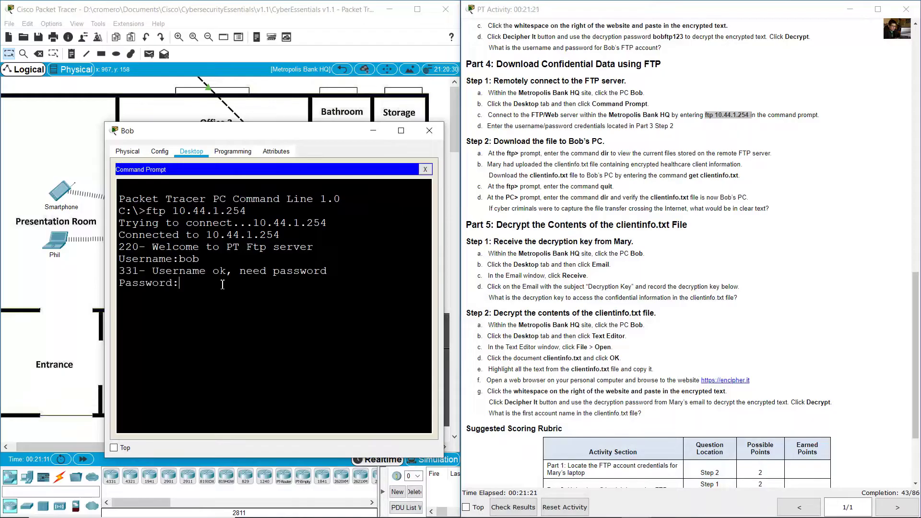
type("bobftp123")
key("Return")
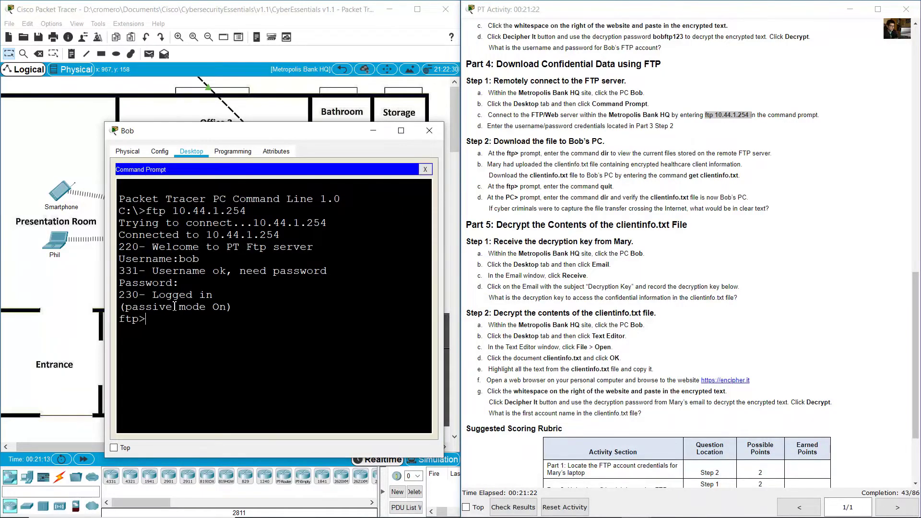
left_click_drag(172, 294, 193, 307)
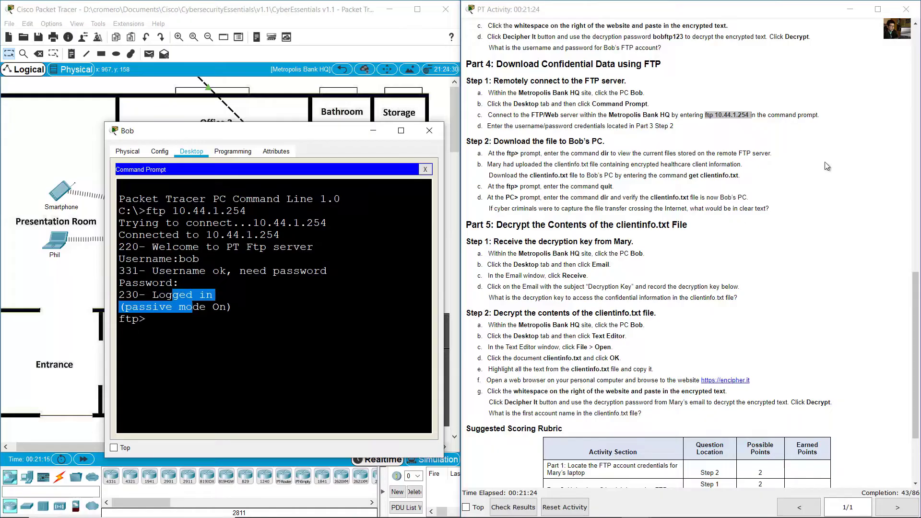
left_click(742, 148)
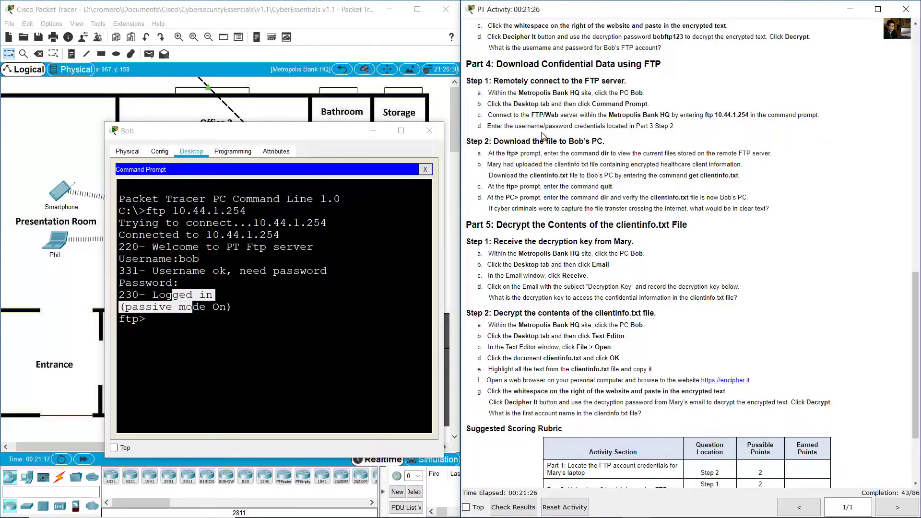
scroll(542, 135, "down", 1)
left_click_drag(498, 112, 640, 95)
- Run dir in Bob's FTP session and scroll through the server file listing
scroll(594, 111, "down", 1)
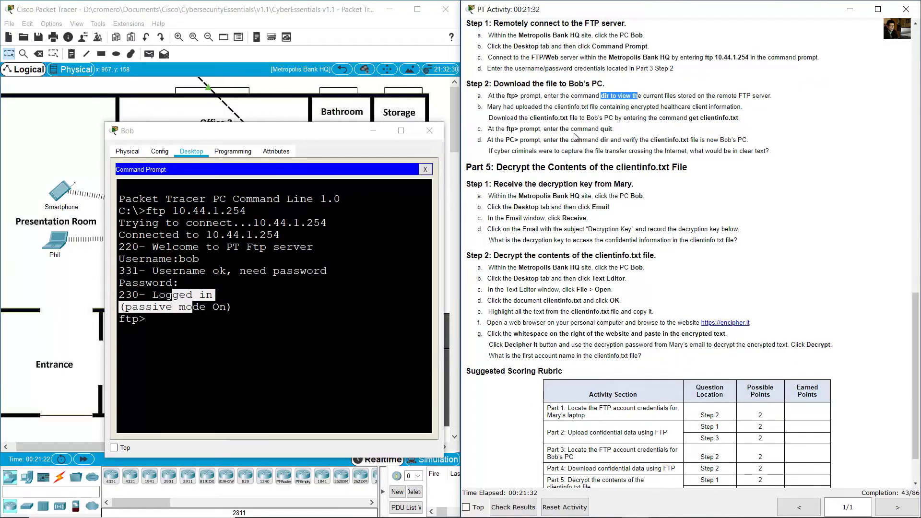
left_click(328, 288)
type("dir")
key("Return")
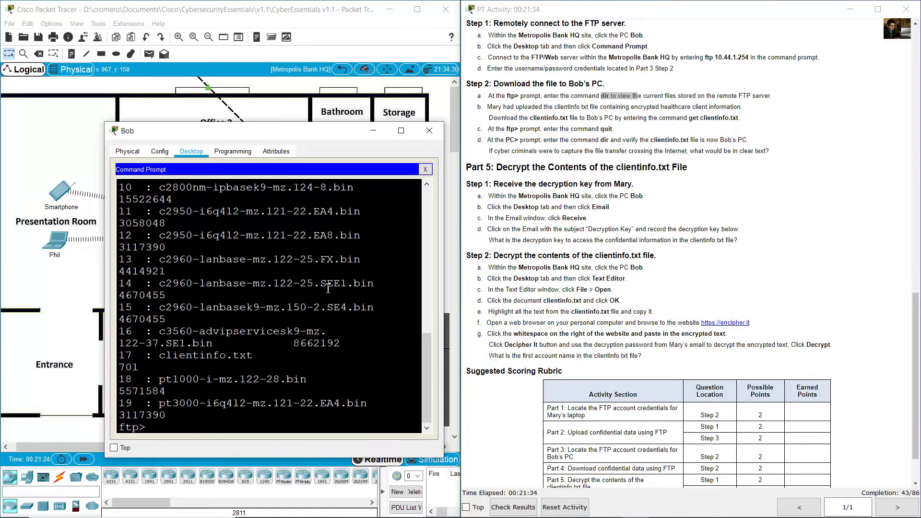
scroll(304, 291, "up", 6)
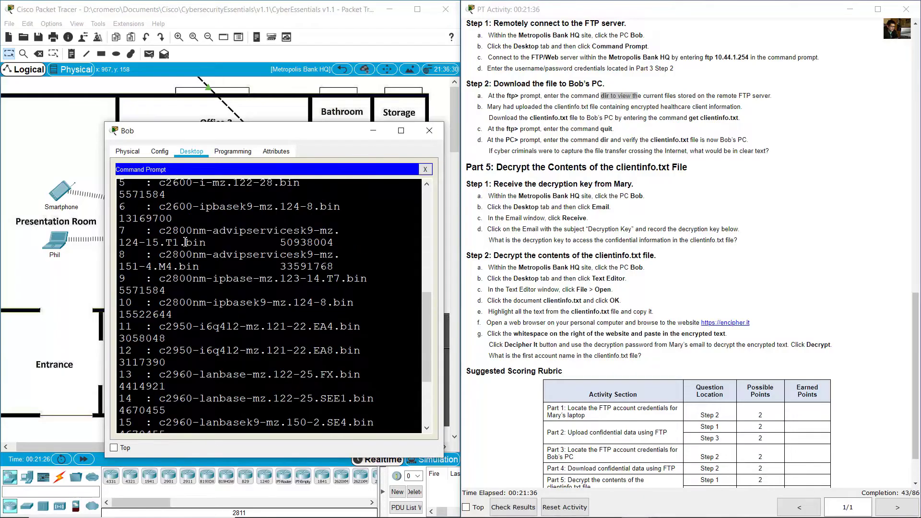
left_click_drag(160, 205, 259, 353)
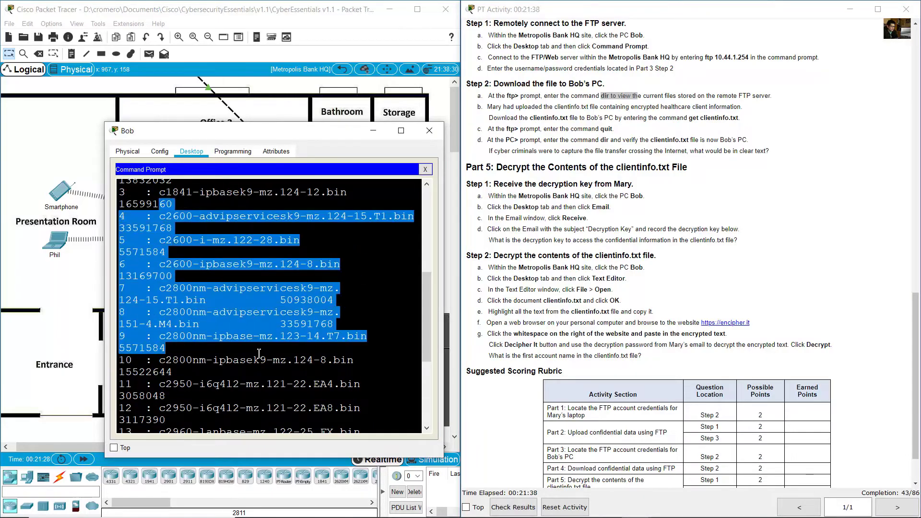
scroll(237, 319, "up", 5)
left_click_drag(177, 244, 262, 352)
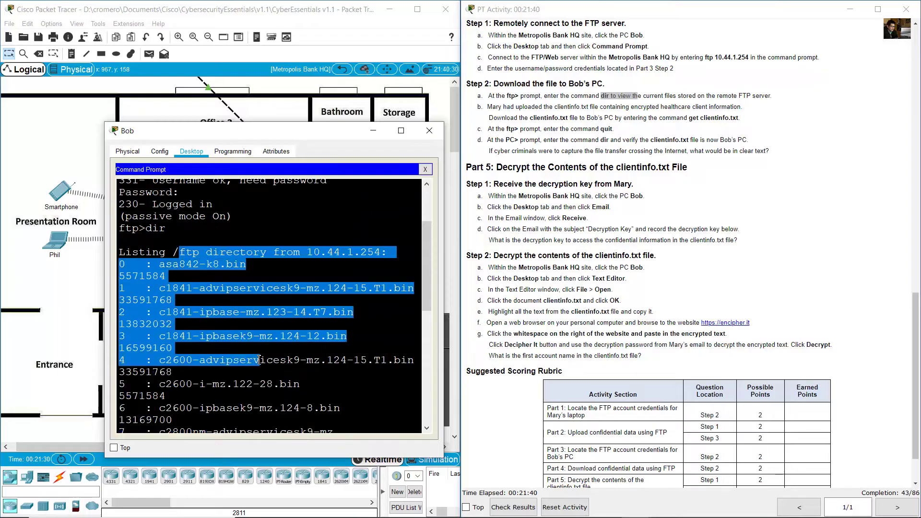
scroll(261, 351, "down", 3)
left_click_drag(165, 307, 246, 401)
scroll(276, 359, "down", 3)
scroll(276, 359, "down", 5)
- Locate clientinfo.txt at 701 bytes and the get clientinfo.txt download instruction
left_click(573, 128)
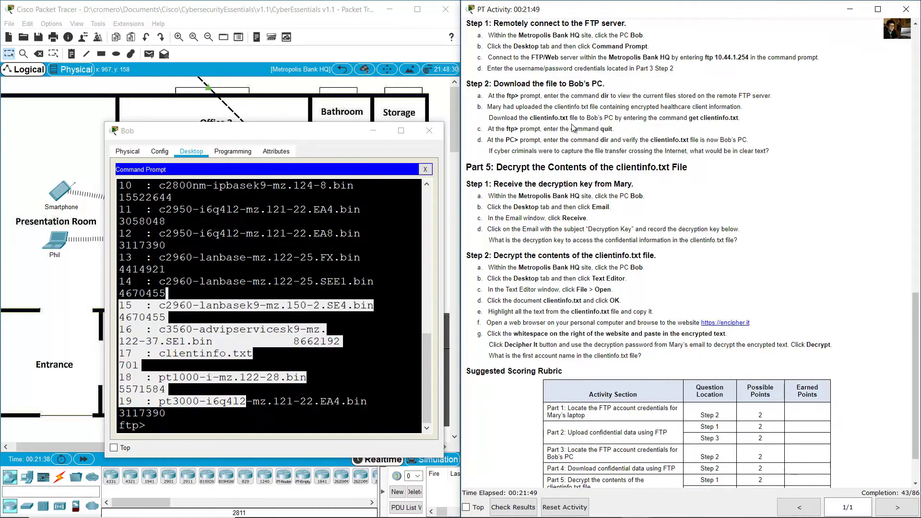
left_click_drag(497, 118, 568, 117)
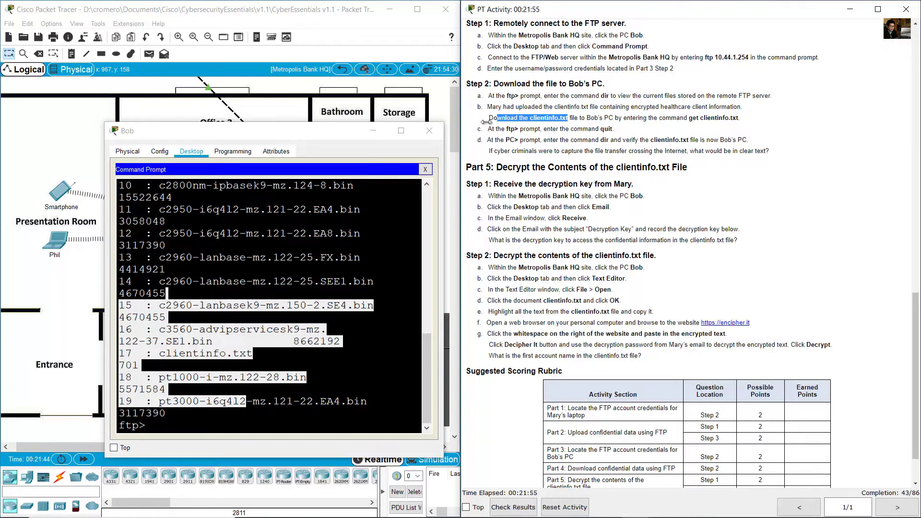
left_click_drag(145, 353, 260, 353)
left_click(267, 353)
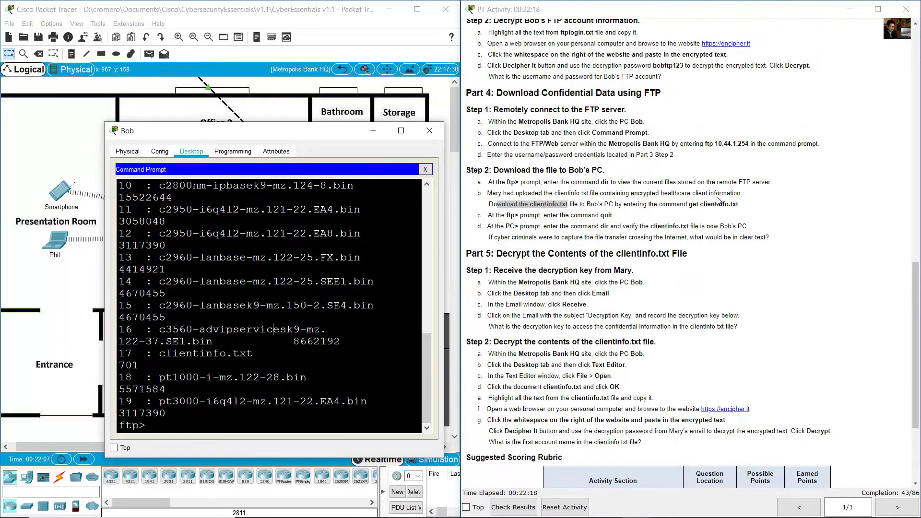
left_click_drag(689, 204, 740, 205)
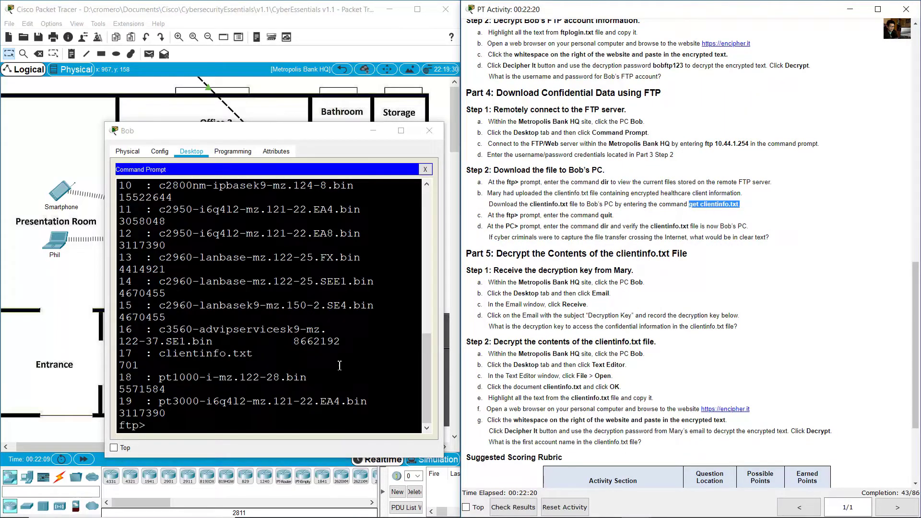
left_click(296, 419)
type("get")
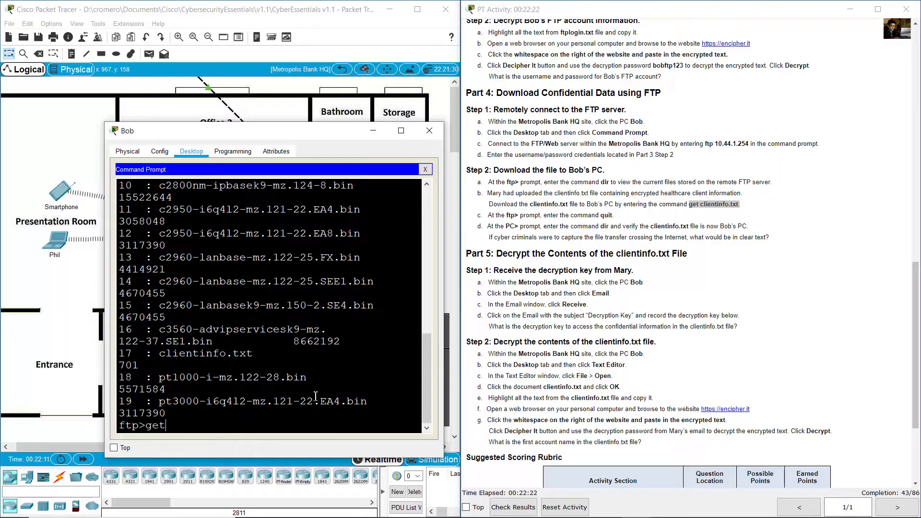
type(" clientinfo.txt")
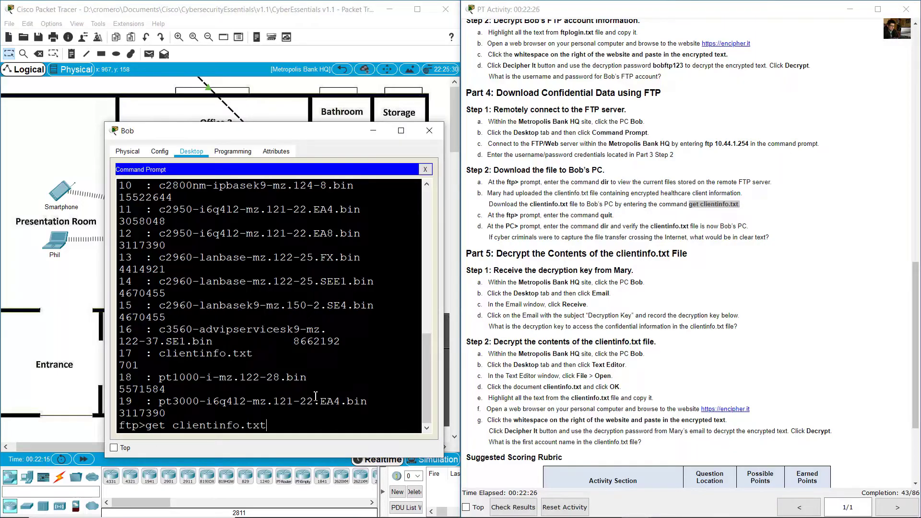
left_click_drag(163, 359, 274, 365)
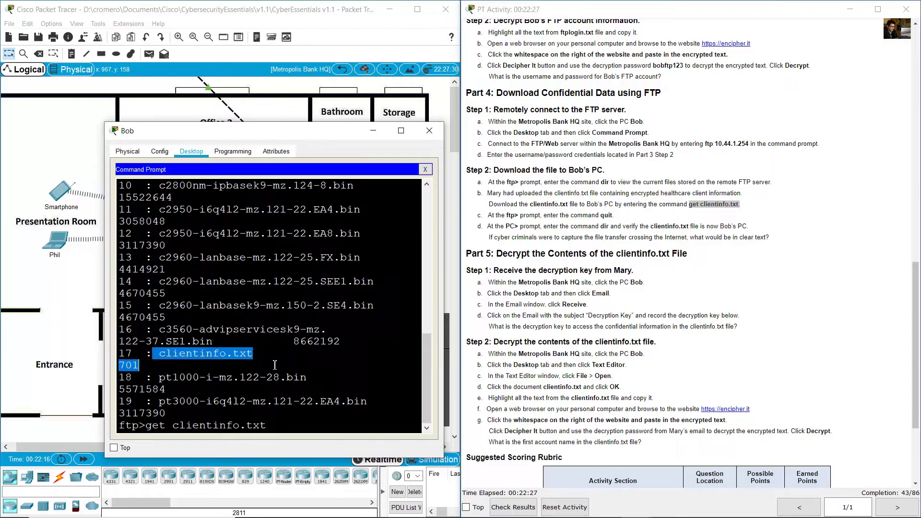
left_click(283, 426)
key("Return")
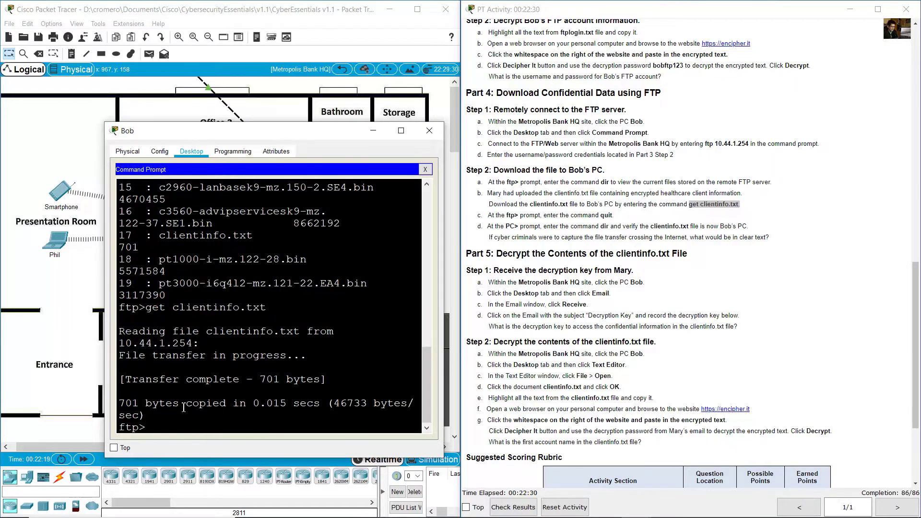
left_click_drag(139, 381, 227, 385)
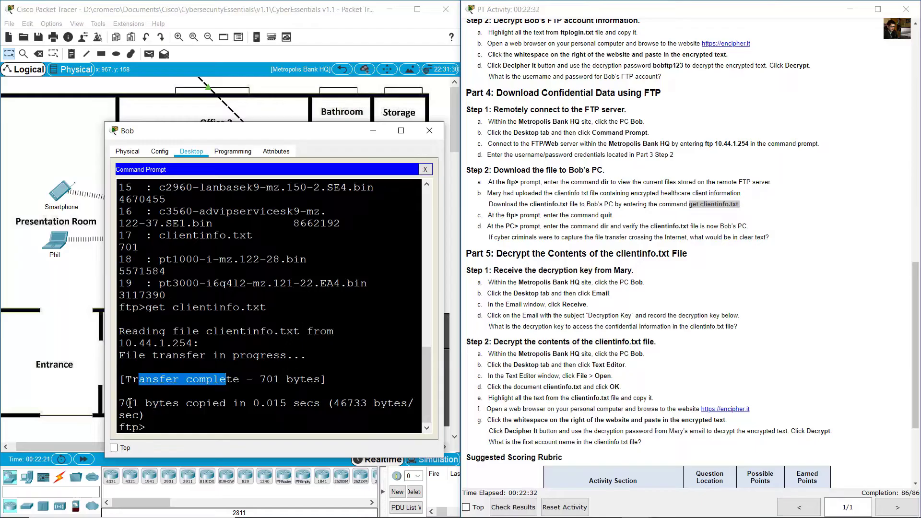
left_click_drag(123, 407, 199, 407)
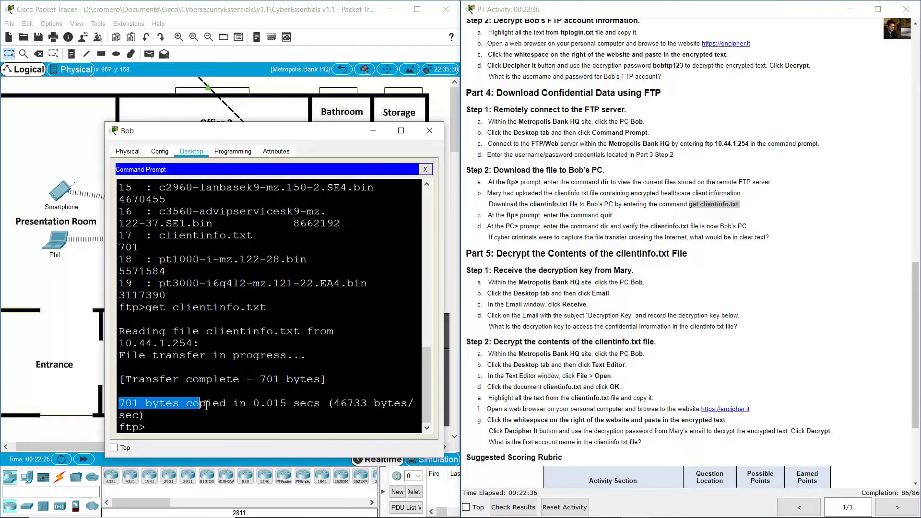
- Quit the FTP session to return to Bob's local C:\> prompt
left_click_drag(547, 215, 611, 215)
left_click(294, 422)
type("q")
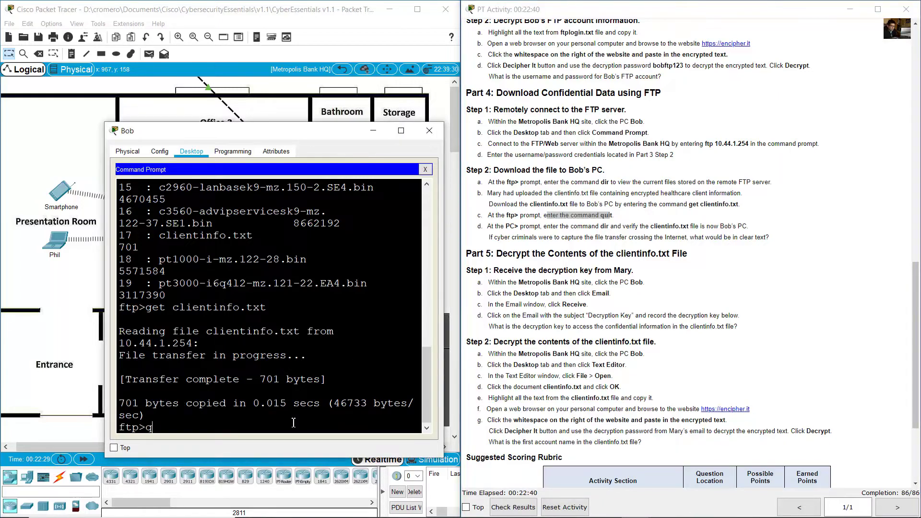
type("uit")
key("Return")
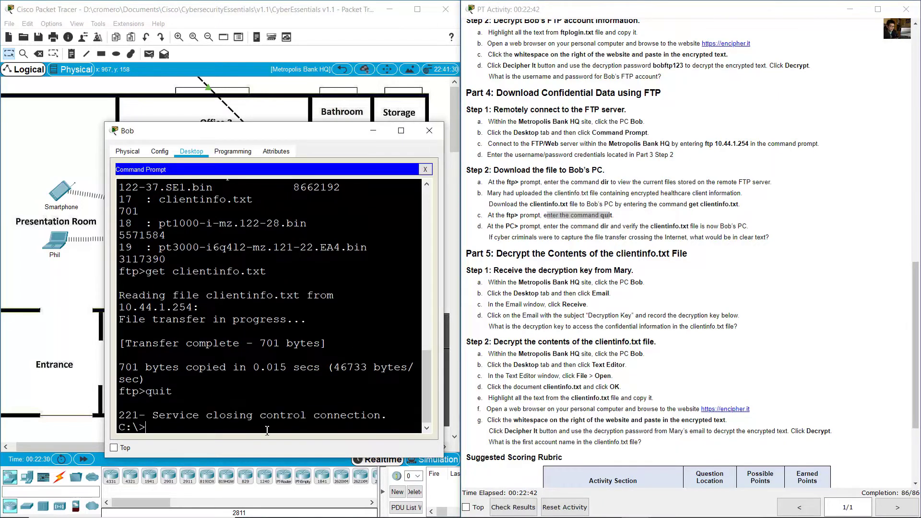
left_click_drag(160, 428, 119, 426)
- Run dir at C:\> to list the files on Bob's local drive
left_click_drag(591, 226, 652, 227)
left_click(308, 407)
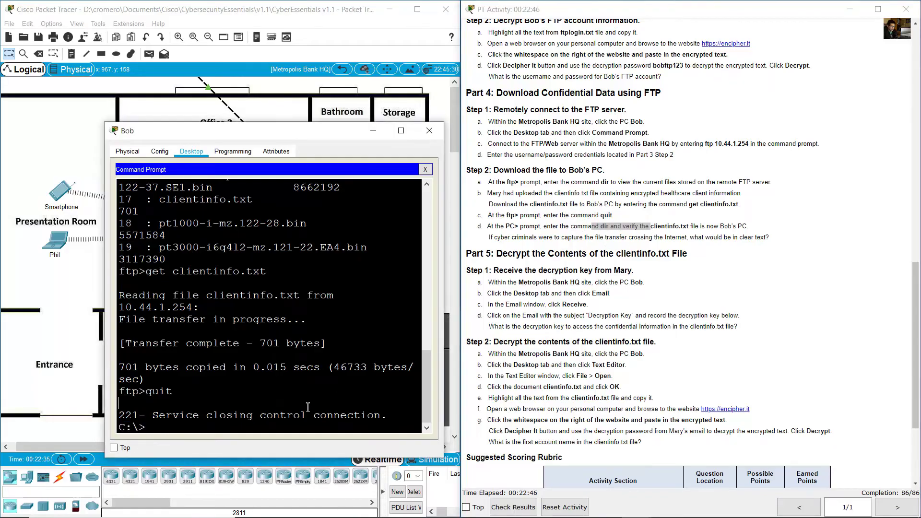
type("dir")
key("Return")
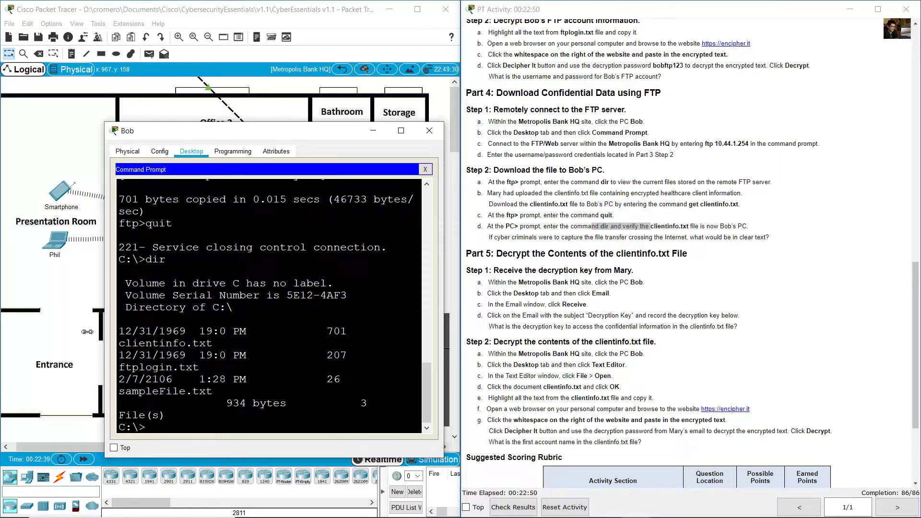
- Widen Bob's window to confirm clientinfo.txt in the listing, then review the capture question
left_click_drag(104, 332, 40, 329)
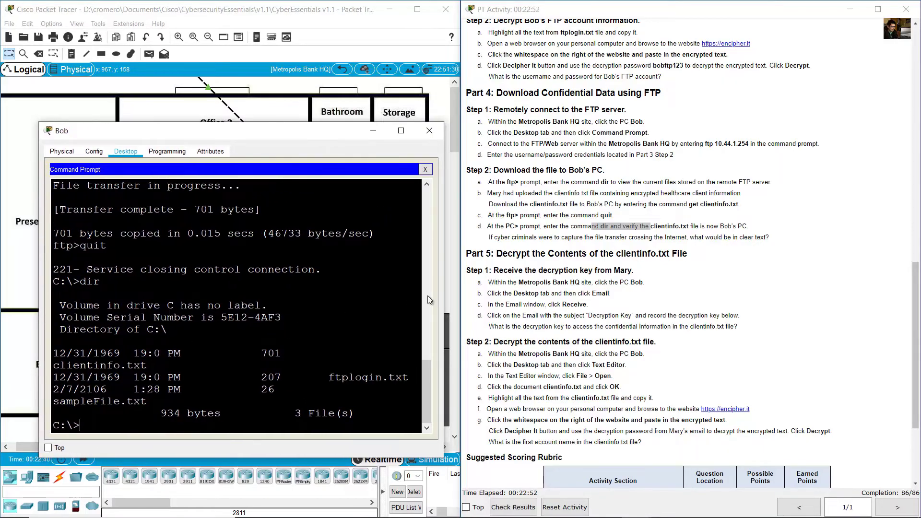
left_click_drag(444, 291, 495, 293)
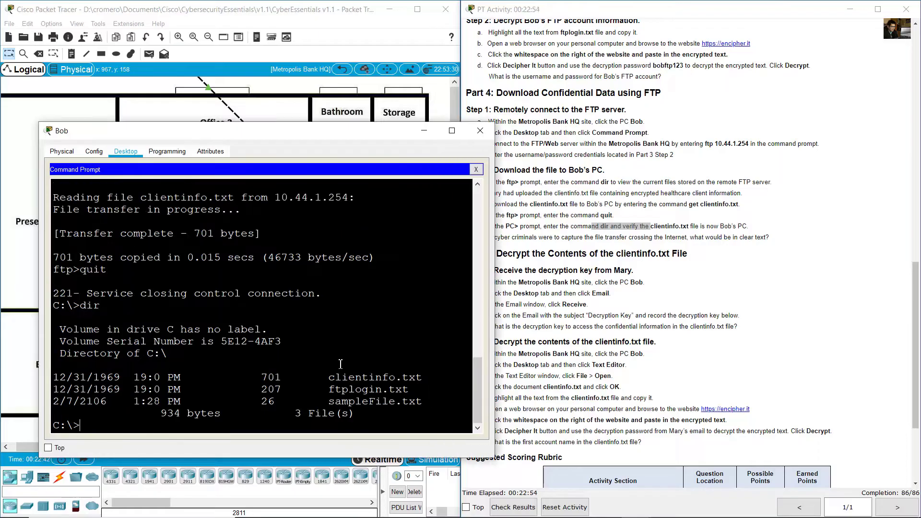
left_click_drag(330, 379, 436, 379)
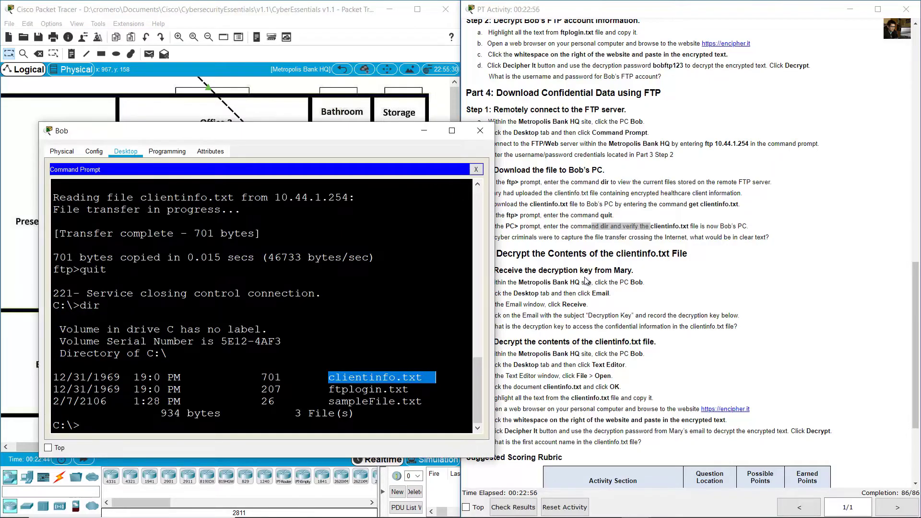
left_click(739, 235)
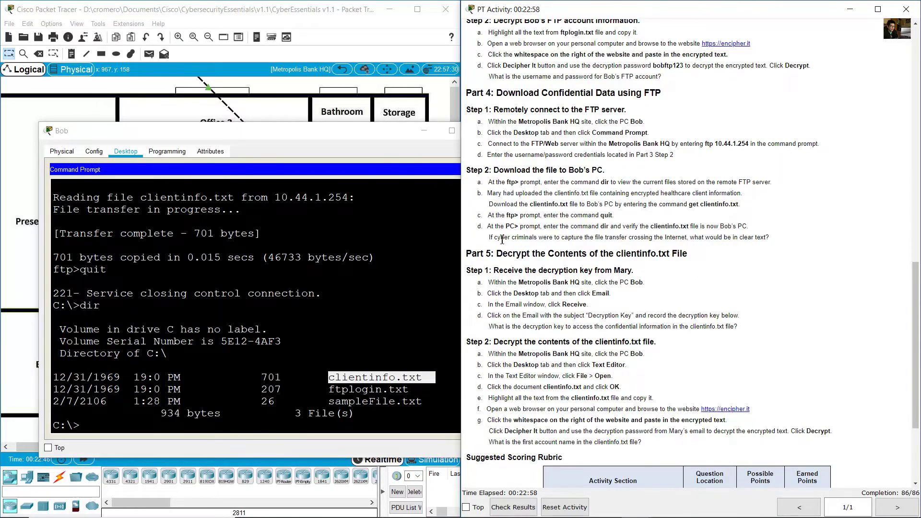
left_click_drag(507, 239, 773, 239)
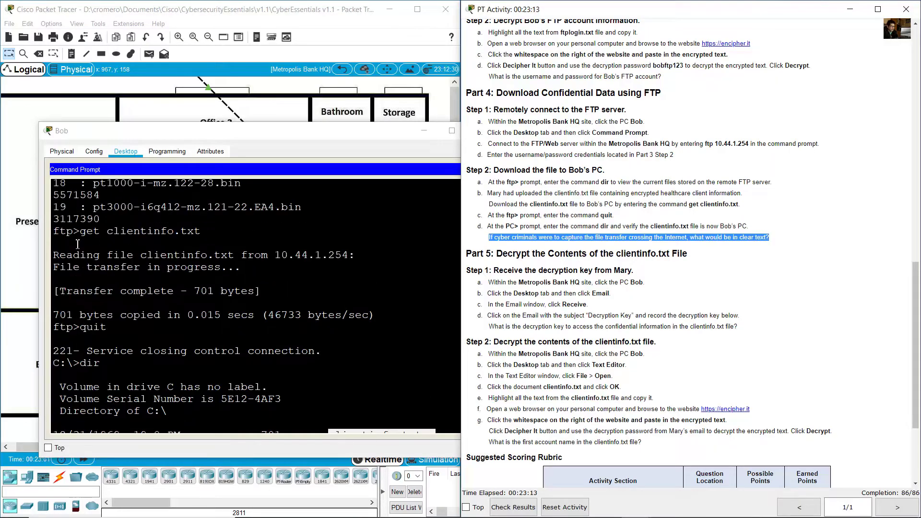
- Scroll back through the terminal to review the ftp> get clientinfo.txt command
scroll(78, 247, "up", 3)
left_click_drag(54, 260, 81, 260)
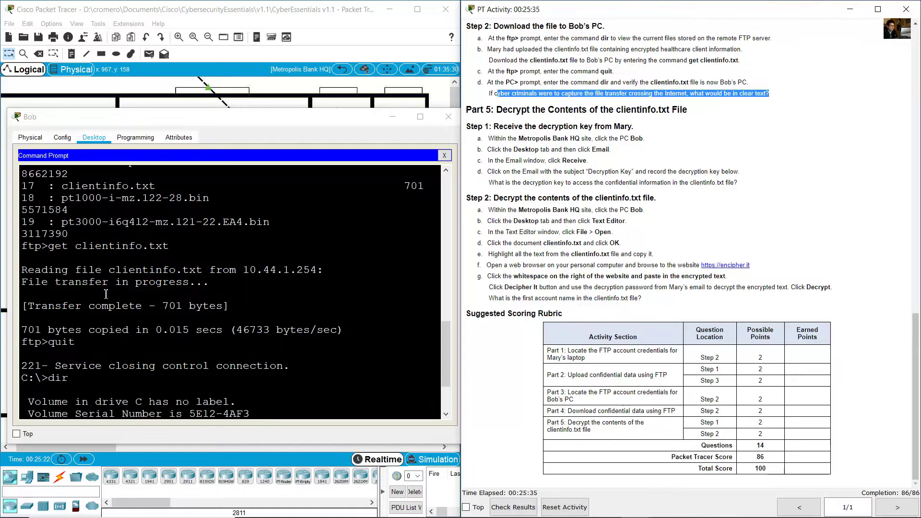
left_click_drag(43, 246, 13, 248)
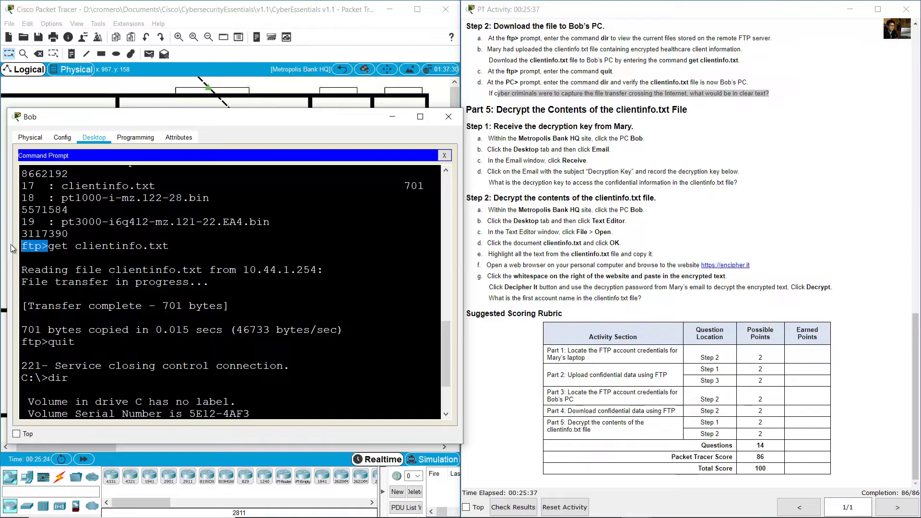
left_click_drag(180, 247, 69, 247)
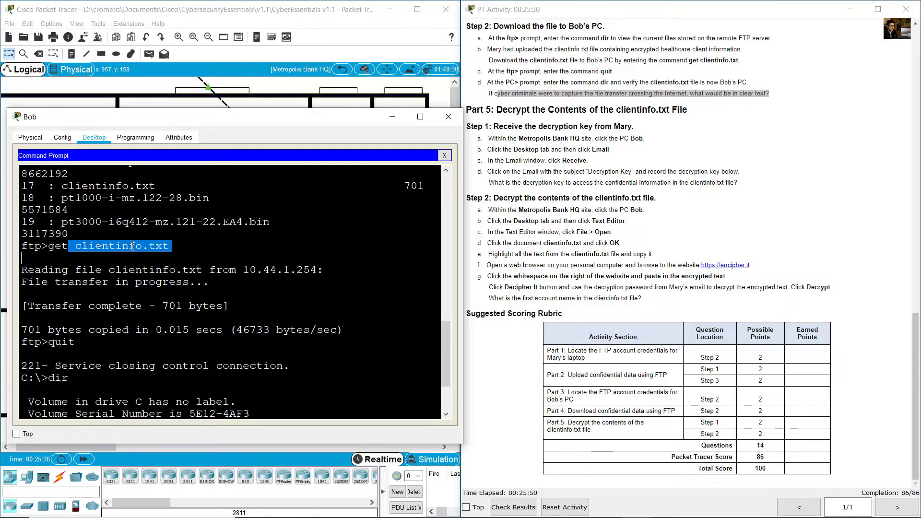
left_click(202, 247)
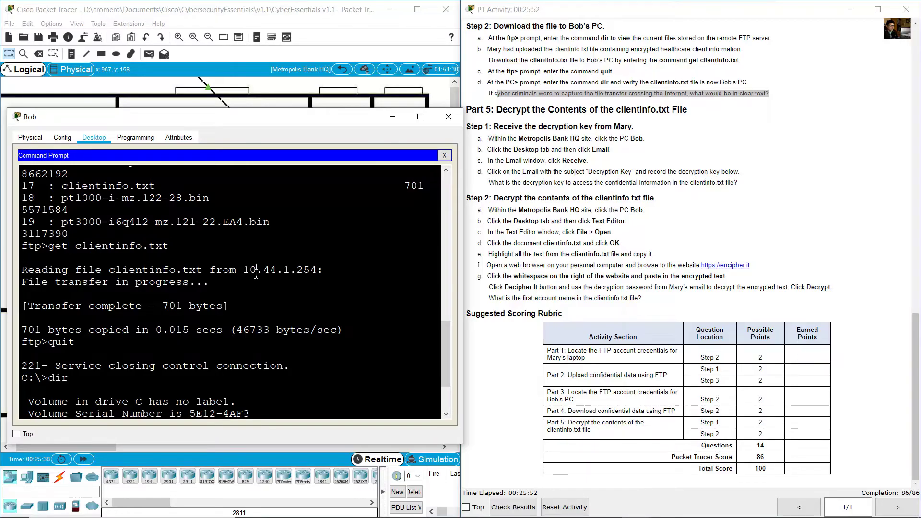
scroll(263, 281, "down", 2)
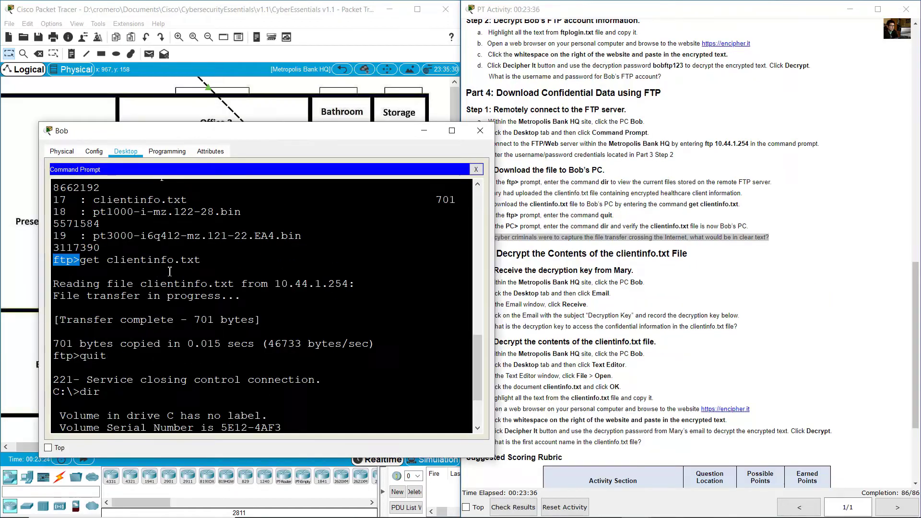
scroll(328, 340, "down", 3)
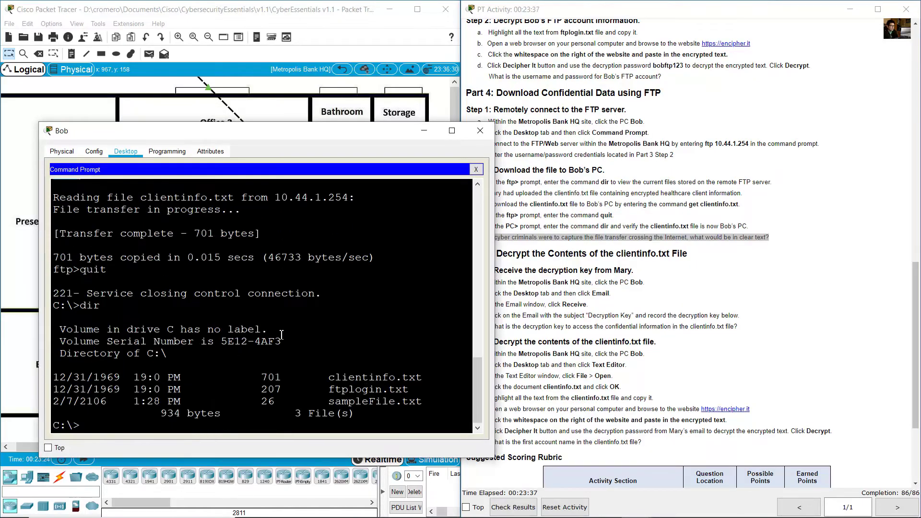
- Read Part 5 Step 1 on receiving the key, then close the command prompt
left_click(534, 267)
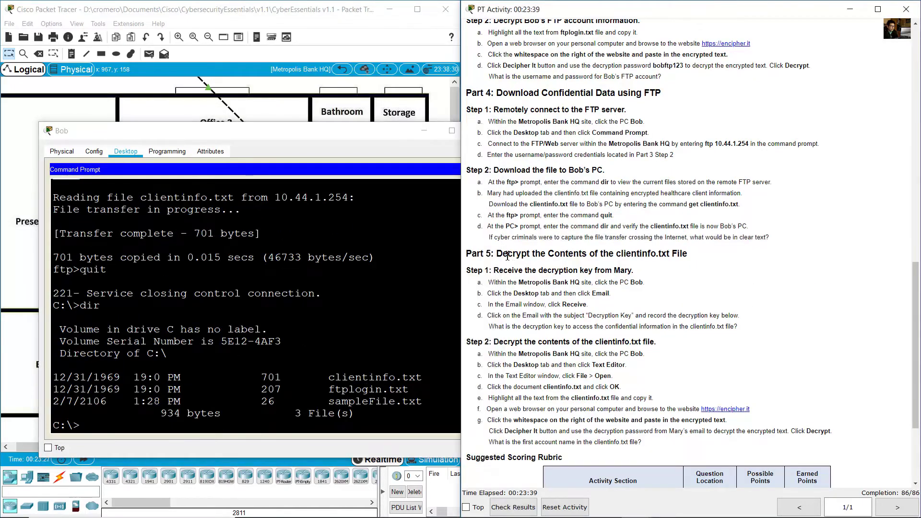
left_click_drag(508, 254, 691, 253)
scroll(682, 266, "down", 5)
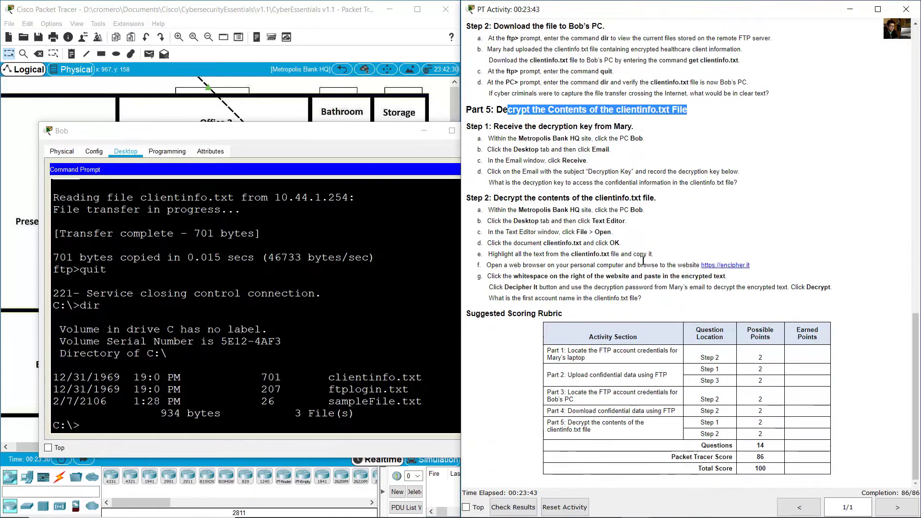
left_click_drag(499, 126, 640, 129)
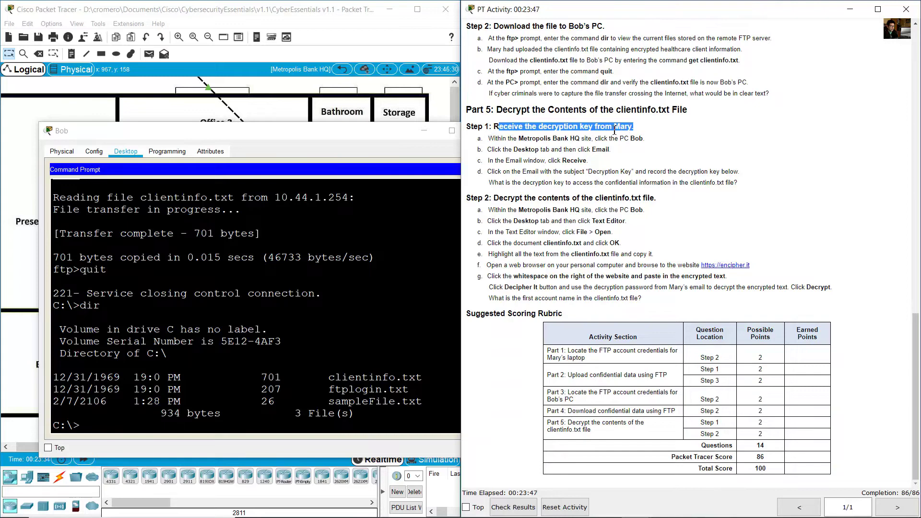
left_click_drag(508, 138, 645, 140)
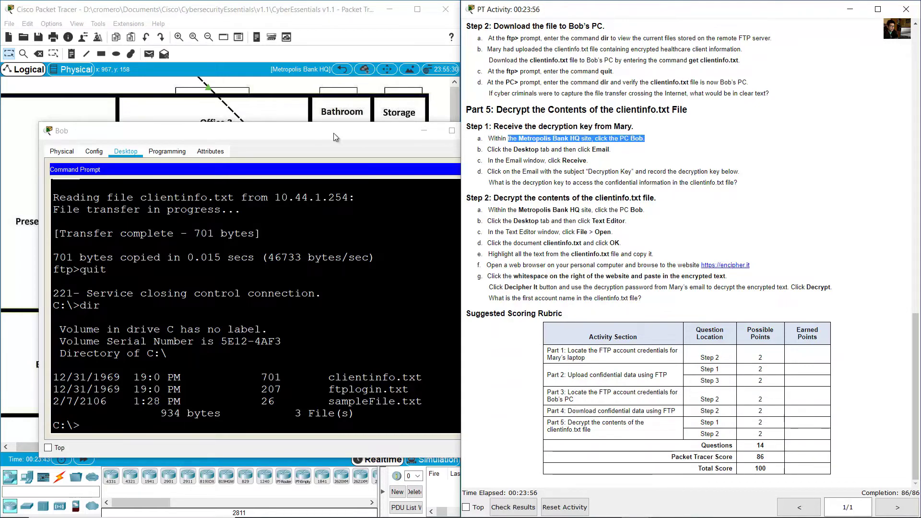
left_click_drag(333, 133, 301, 119)
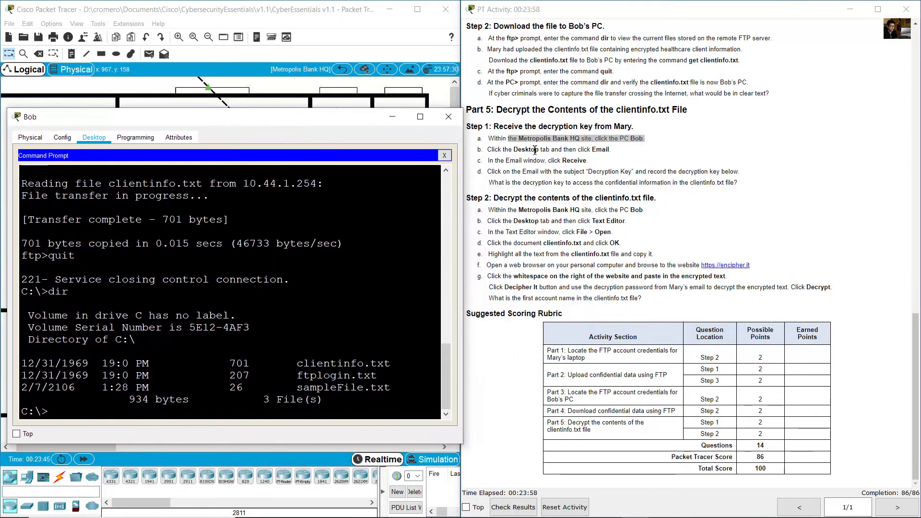
left_click_drag(513, 150, 613, 155)
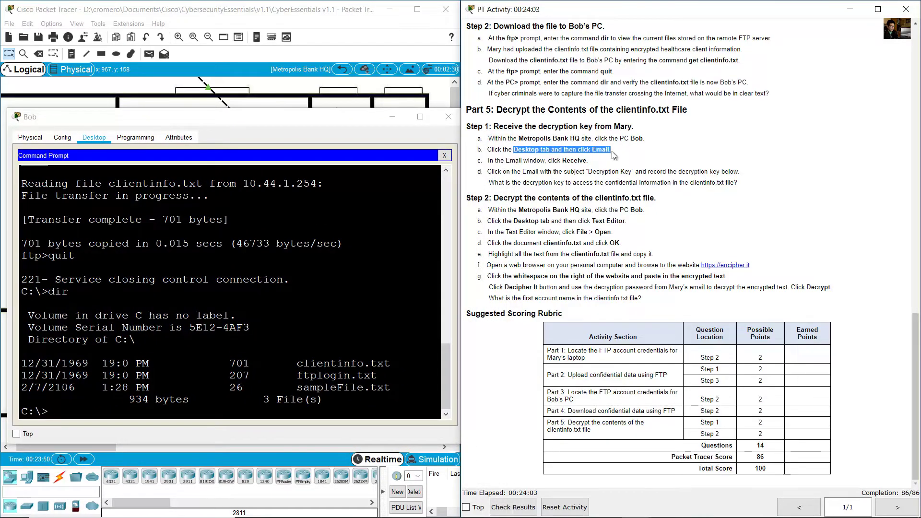
left_click(444, 157)
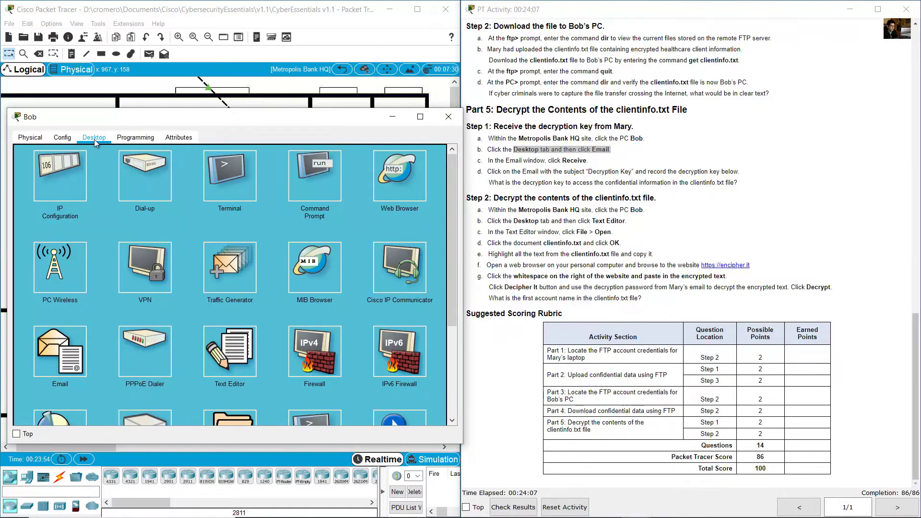
- Receive mail in Bob's Email client and read the key in the Decryption Key message
left_click(72, 360)
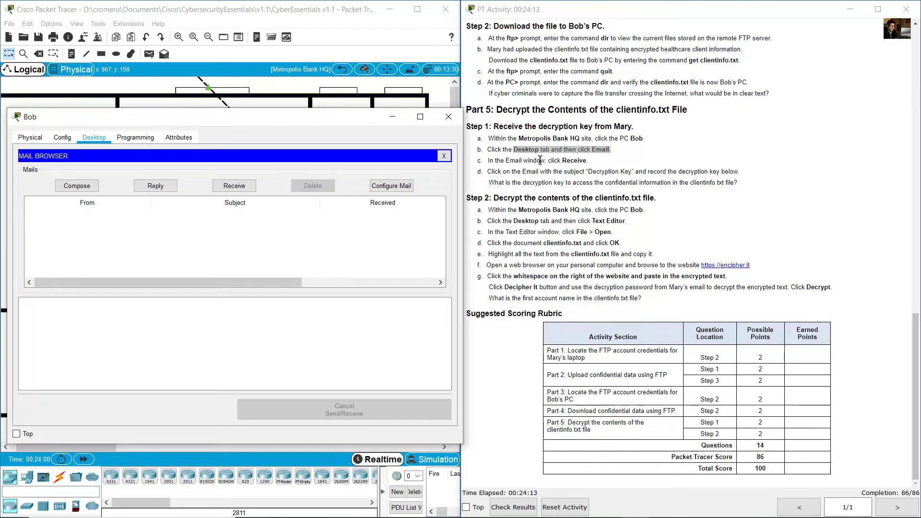
left_click_drag(528, 160, 588, 161)
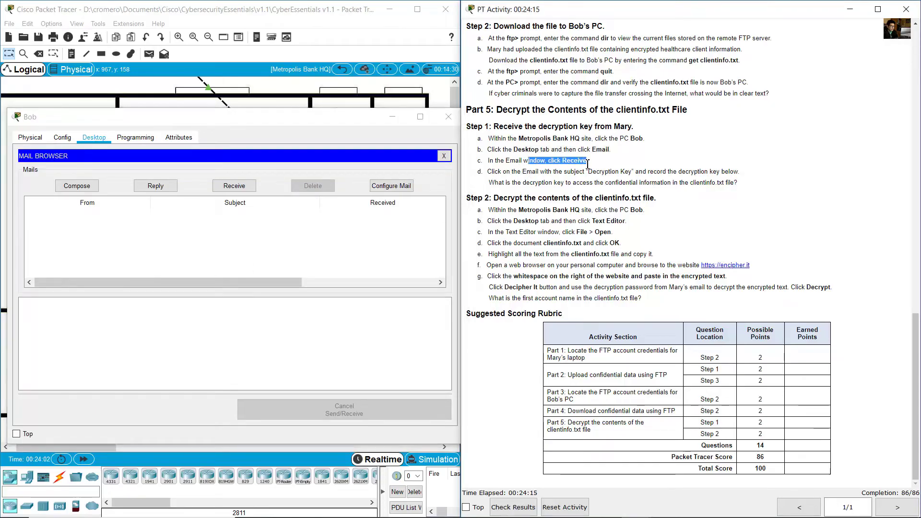
left_click(262, 243)
left_click(238, 188)
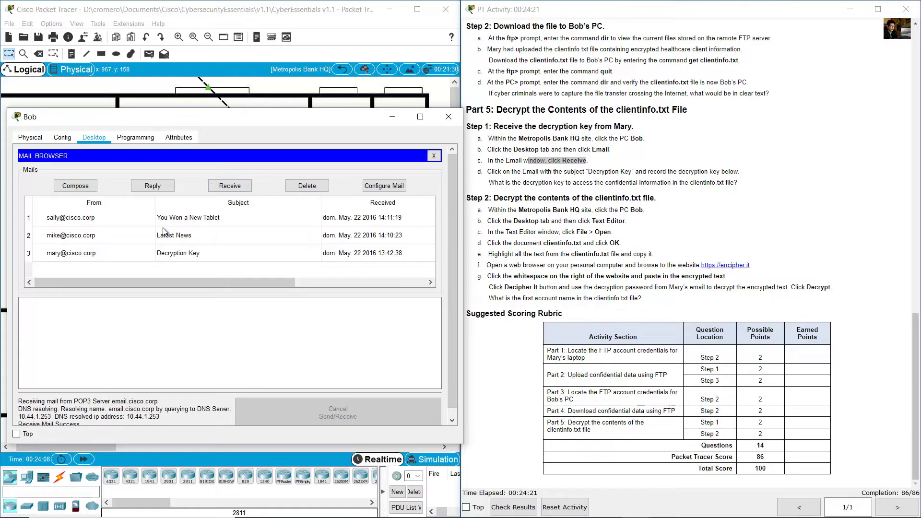
left_click(168, 258)
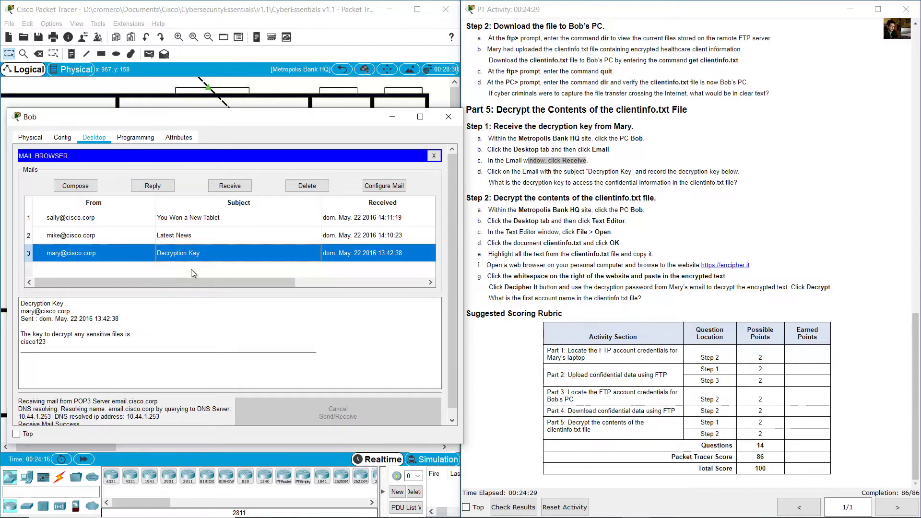
scroll(236, 346, "down", 1)
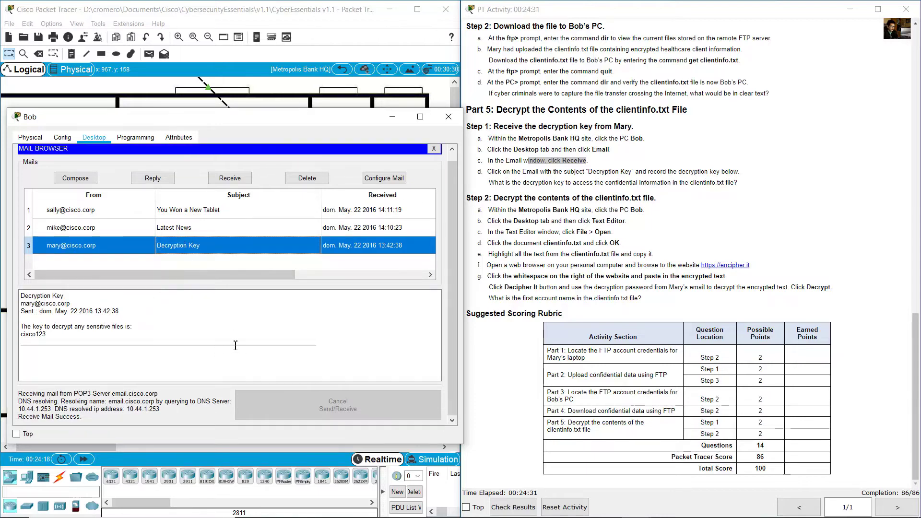
left_click(30, 330)
left_click_drag(21, 329, 136, 327)
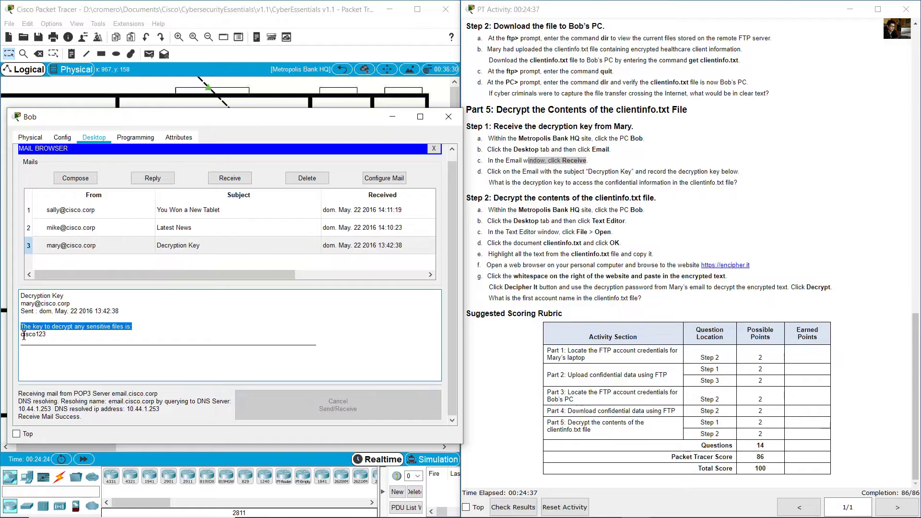
left_click_drag(22, 334, 57, 334)
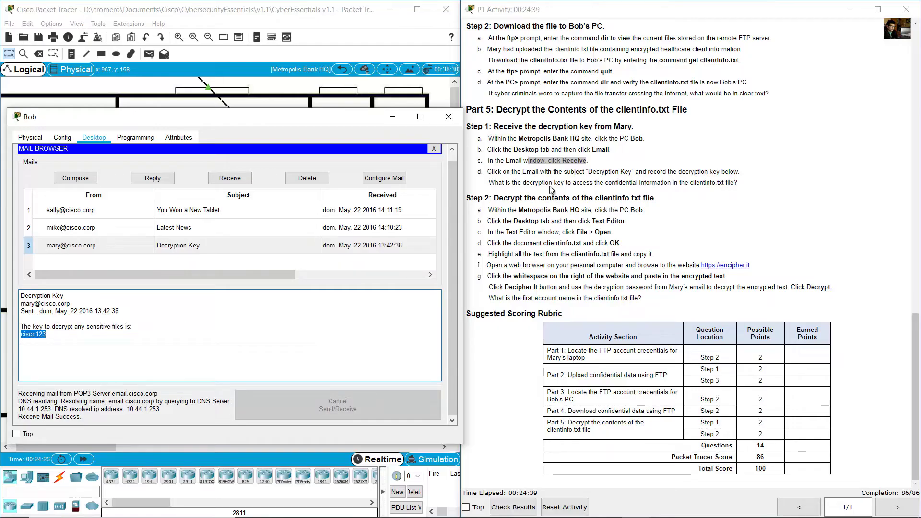
- Match the email's decryption key against the instructions' question about the key
left_click(519, 183)
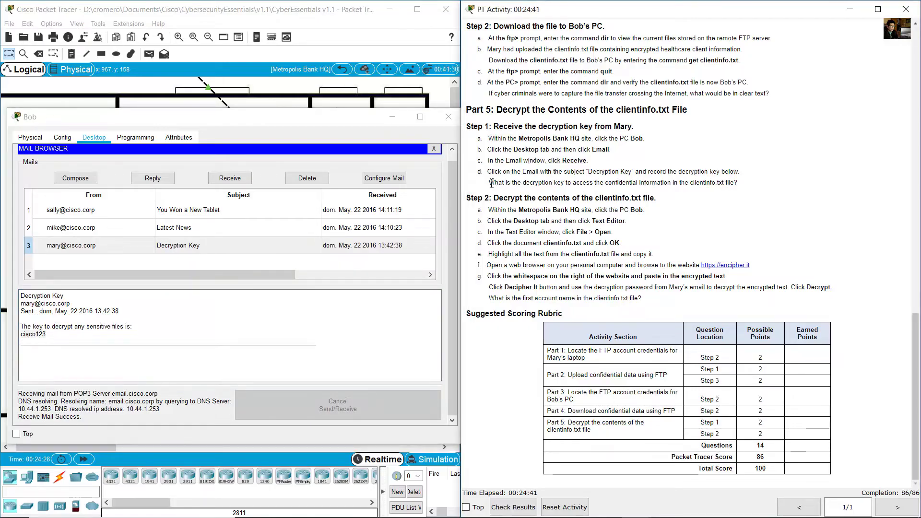
left_click_drag(490, 183, 730, 183)
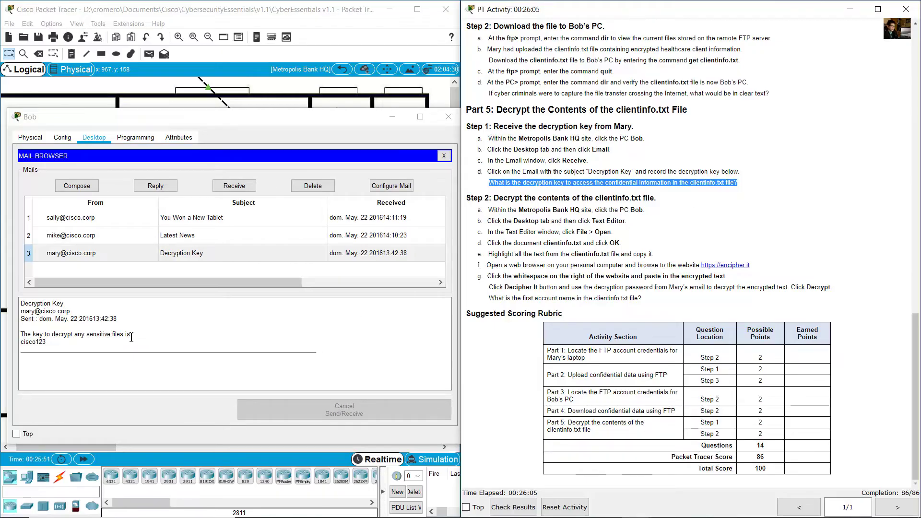
left_click(27, 358)
left_click_drag(22, 342, 52, 343)
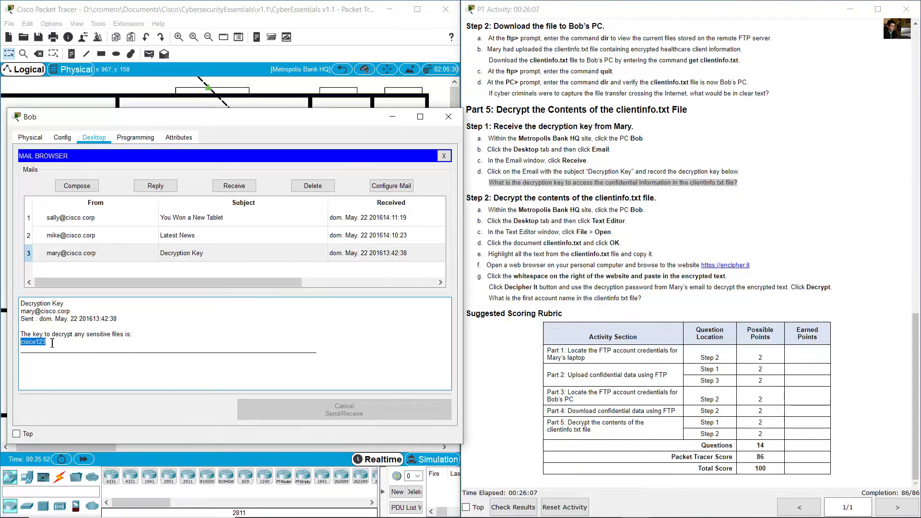
left_click(710, 295)
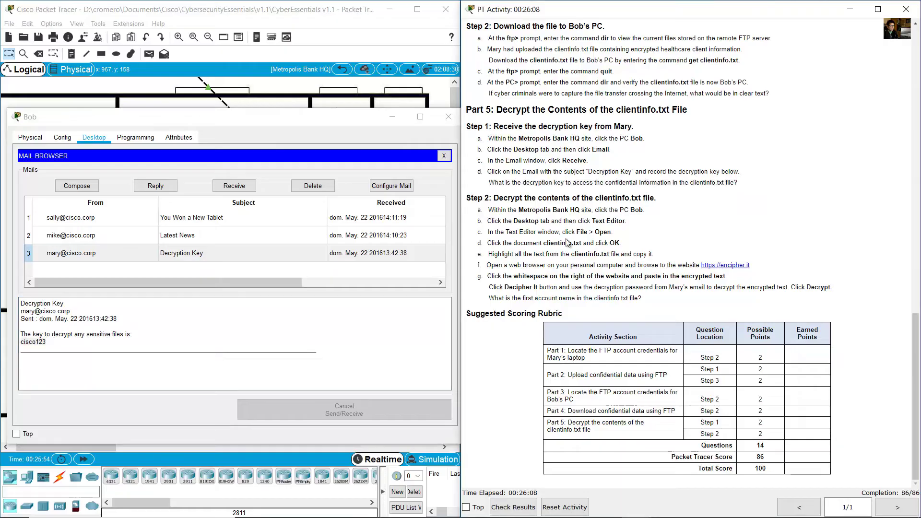
- Review Part 5 Step 2 on decrypting clientinfo.txt and close the Mail Browser
left_click_drag(499, 198, 638, 207)
left_click_drag(356, 124, 363, 97)
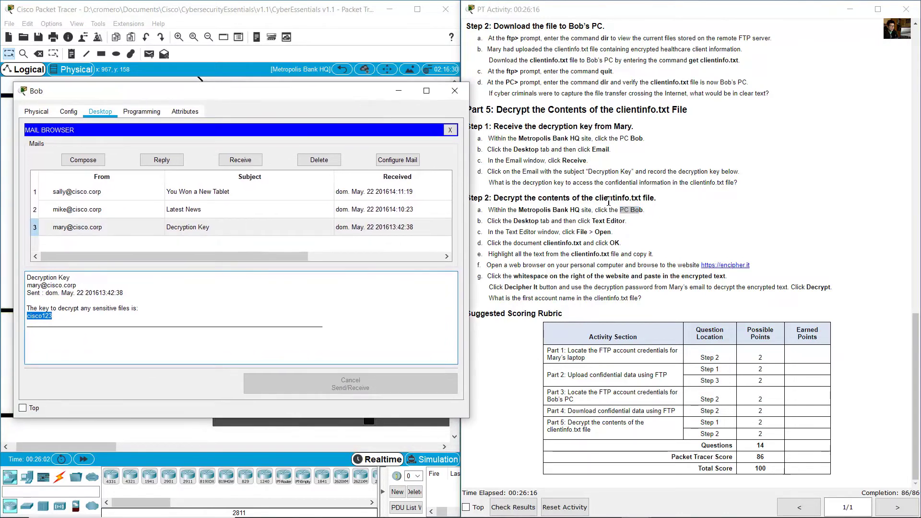
left_click_drag(529, 222, 618, 222)
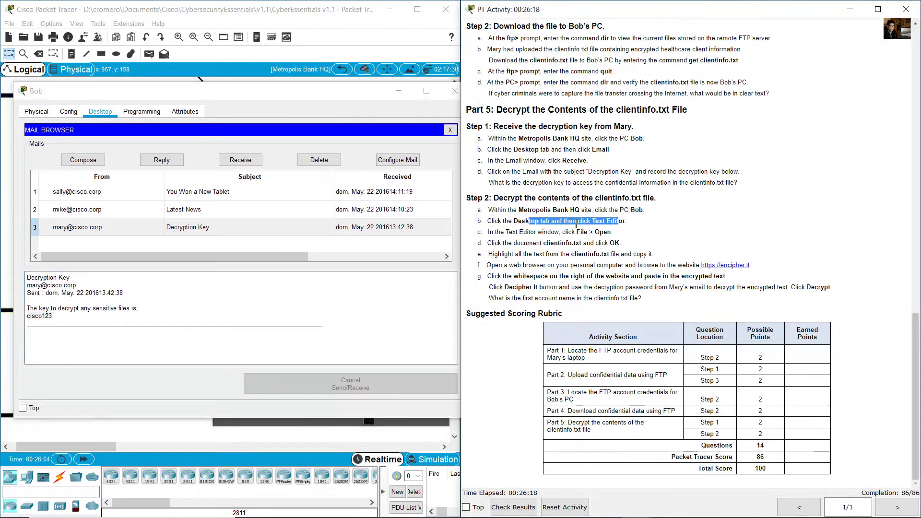
left_click(452, 133)
scroll(172, 284, "down", 3)
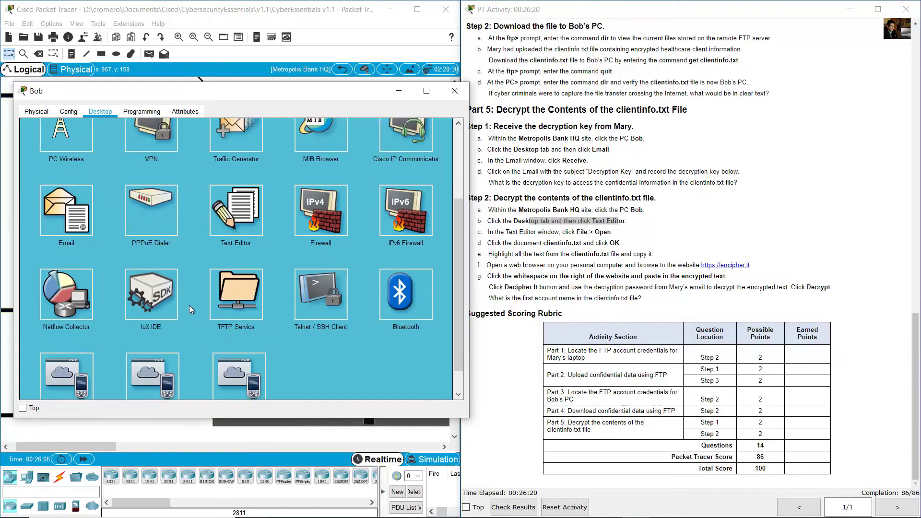
- Open clientinfo.txt in Bob's Text Editor and select all of its ciphertext for copying
left_click(238, 218)
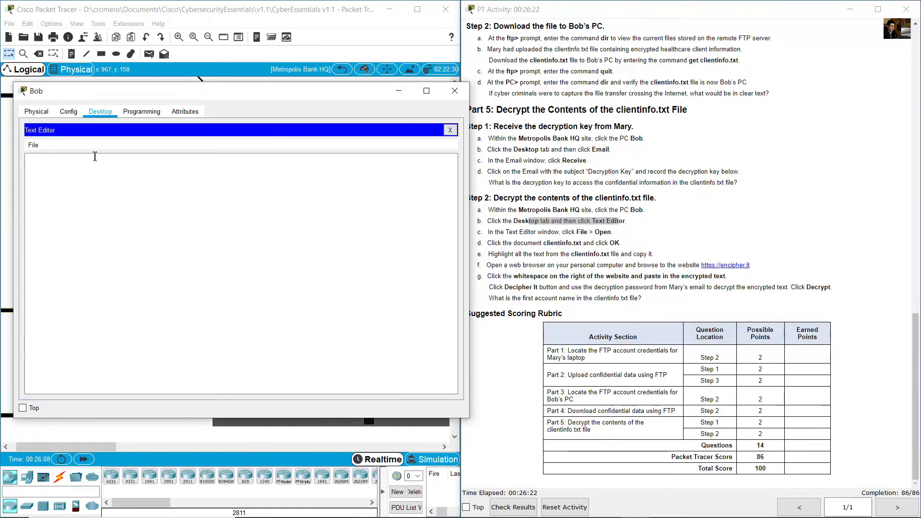
left_click(33, 145)
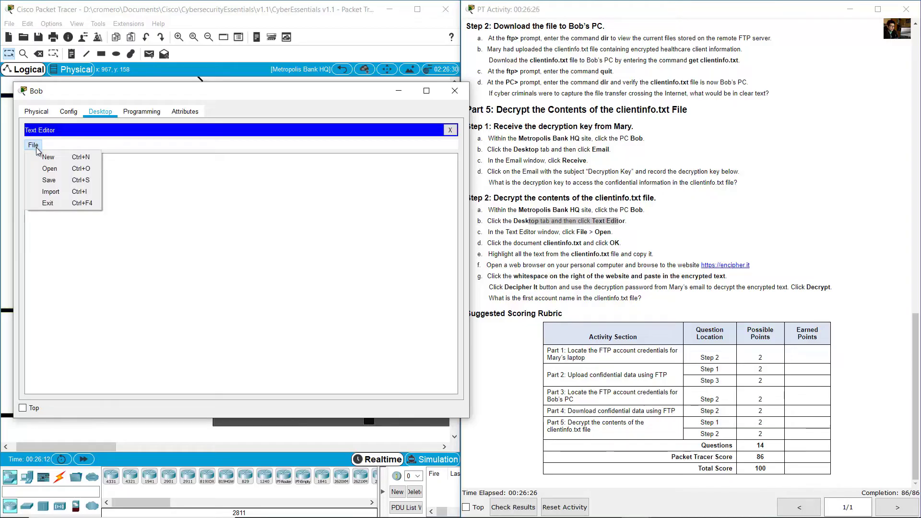
left_click(50, 168)
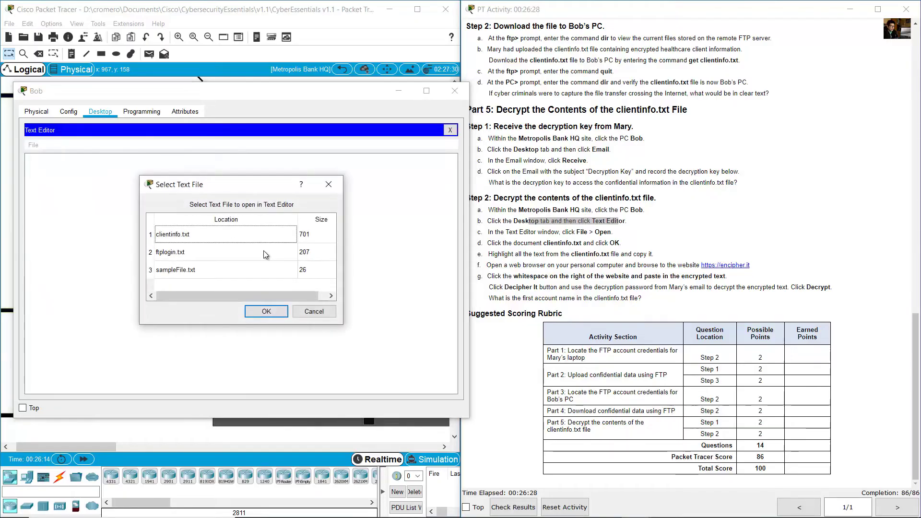
left_click(192, 240)
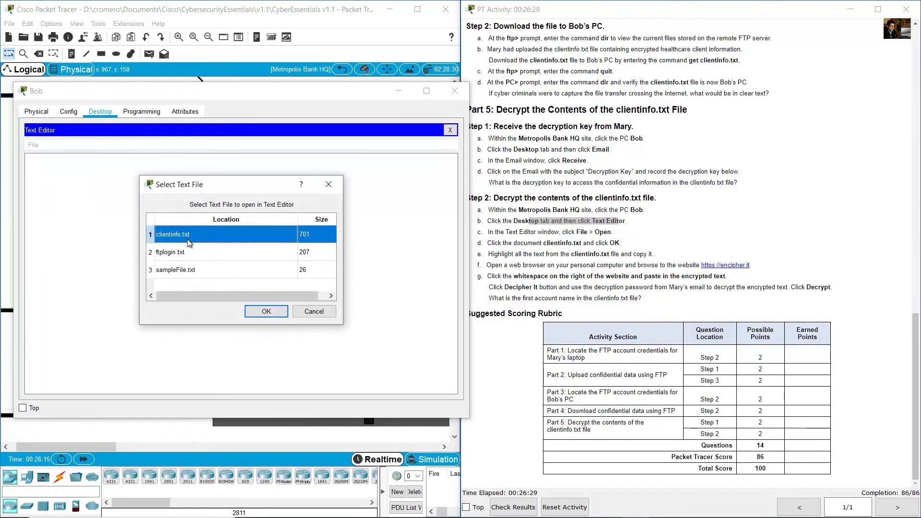
left_click(266, 312)
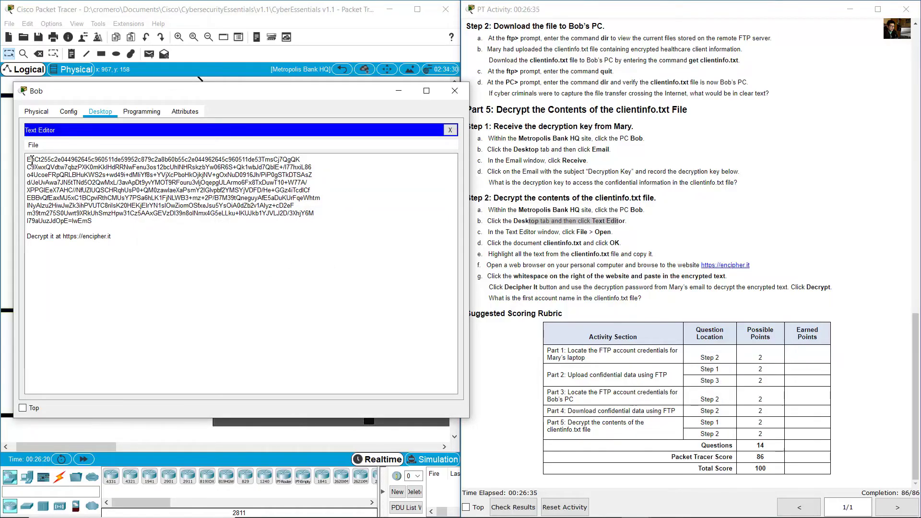
left_click_drag(30, 159, 95, 222)
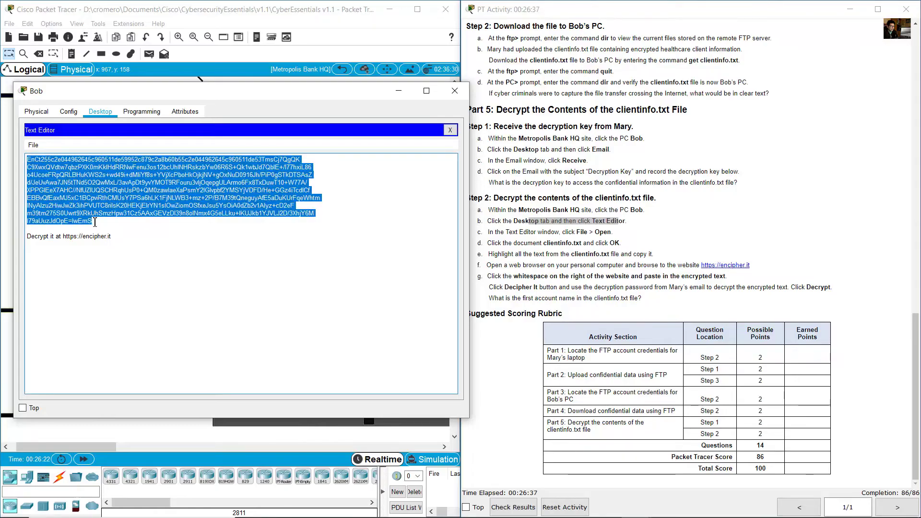
right_click(96, 186)
- Copy the ciphertext, reload encipher.it, and paste it into the empty text box
left_click(120, 228)
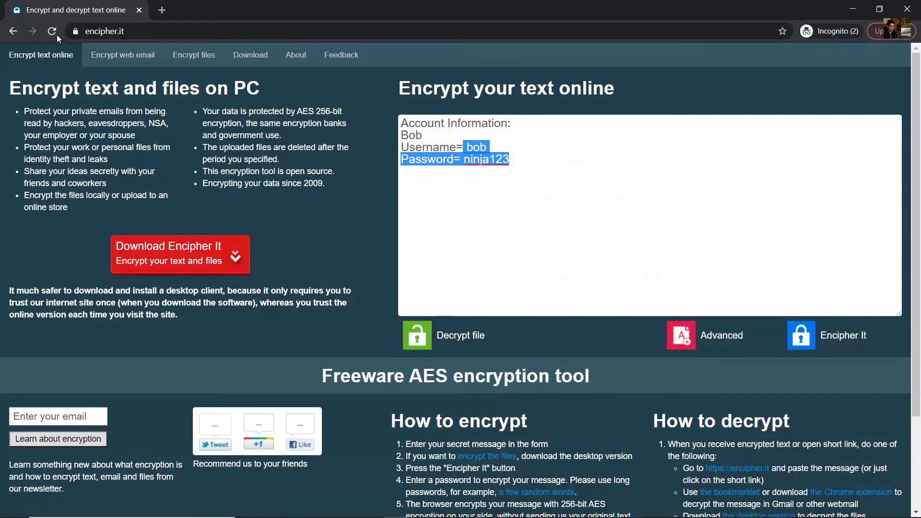
left_click(57, 35)
right_click(434, 133)
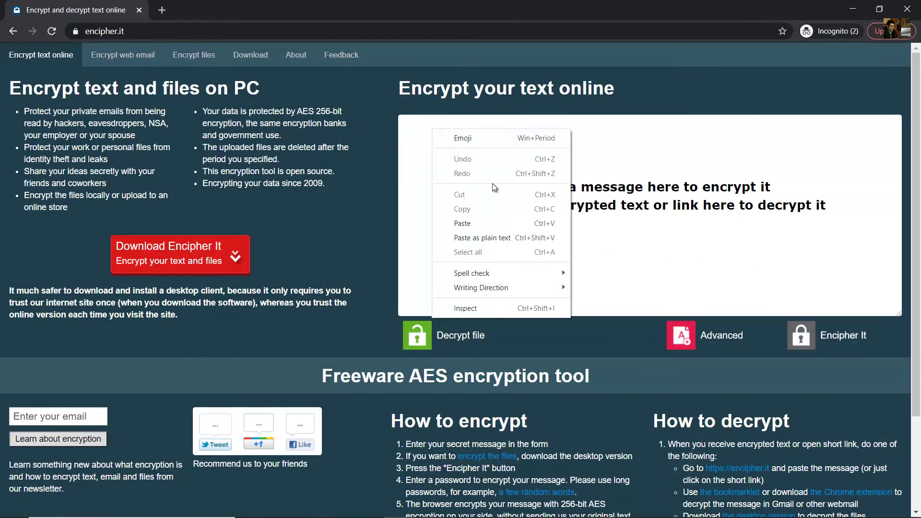
left_click(507, 221)
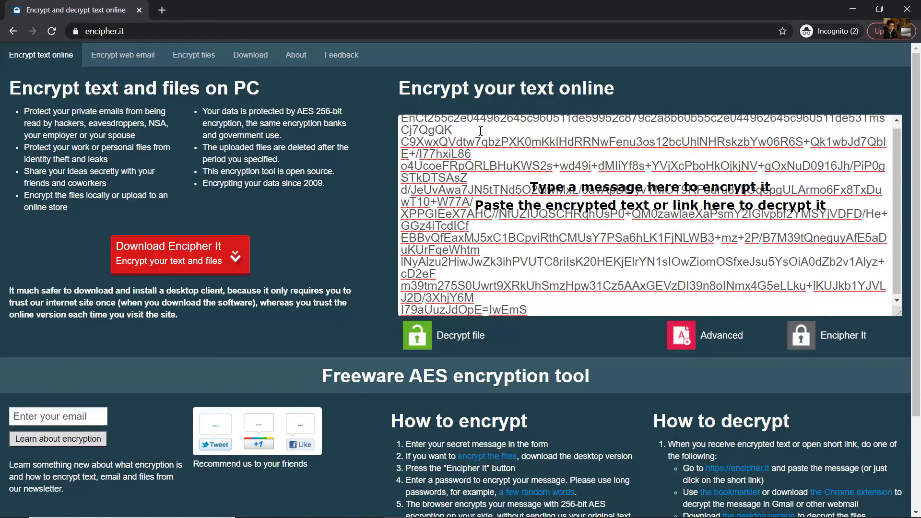
scroll(852, 152, "up", 1)
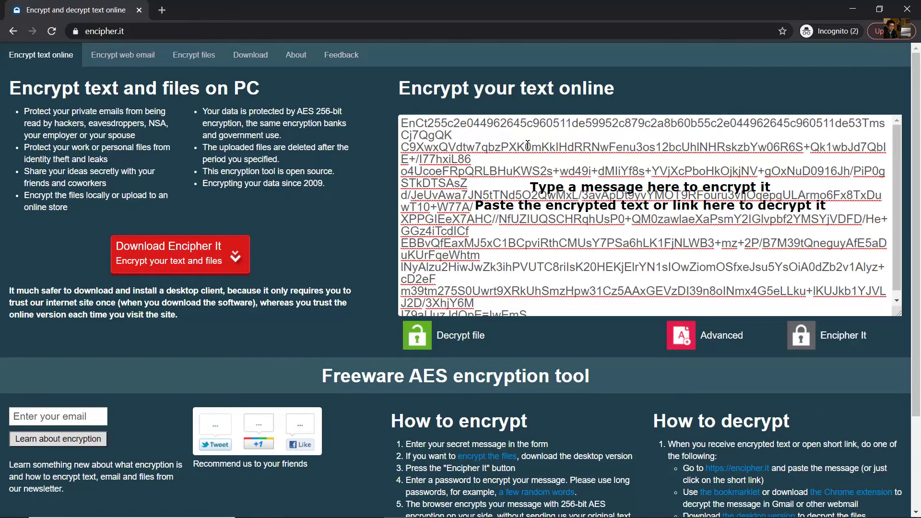
- Delete the line breaks so the pasted EnCt2 ciphertext forms one continuous block
left_click(492, 137)
key("Delete")
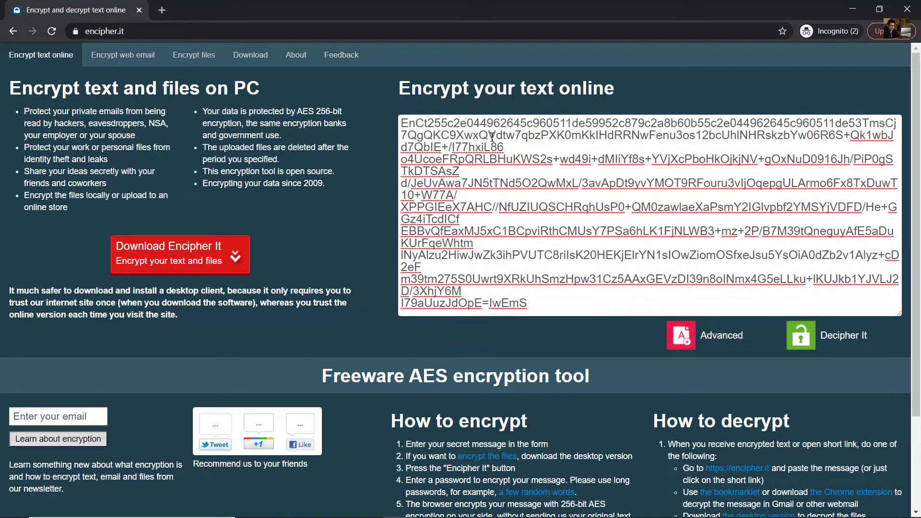
key("End")
key("Delete")
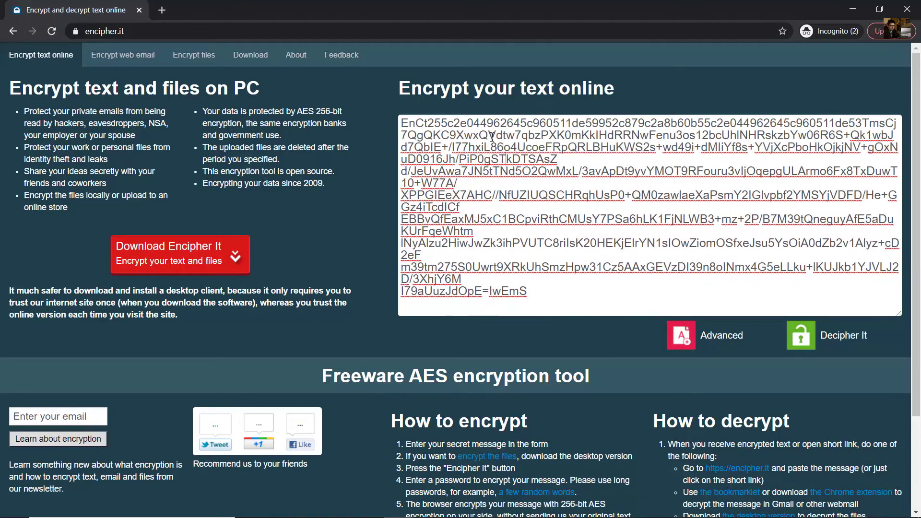
key("Delete")
key("Down")
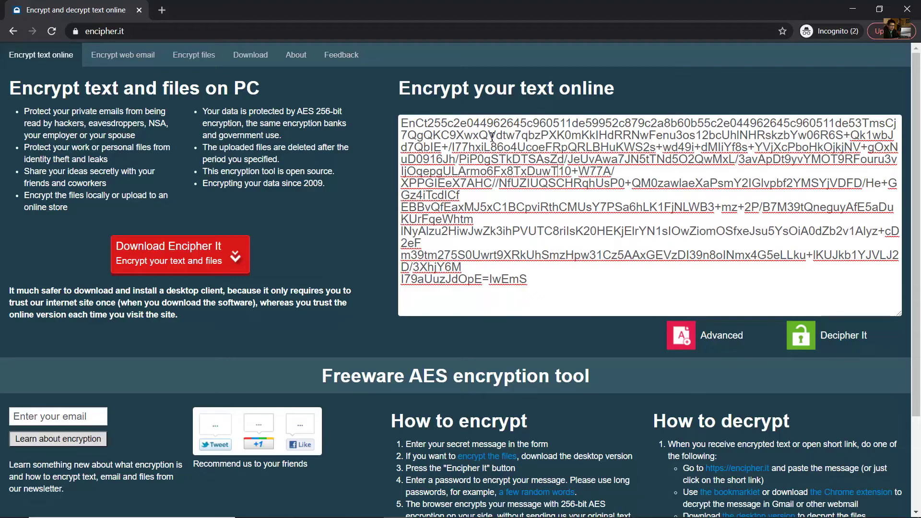
key("Delete")
key("Down")
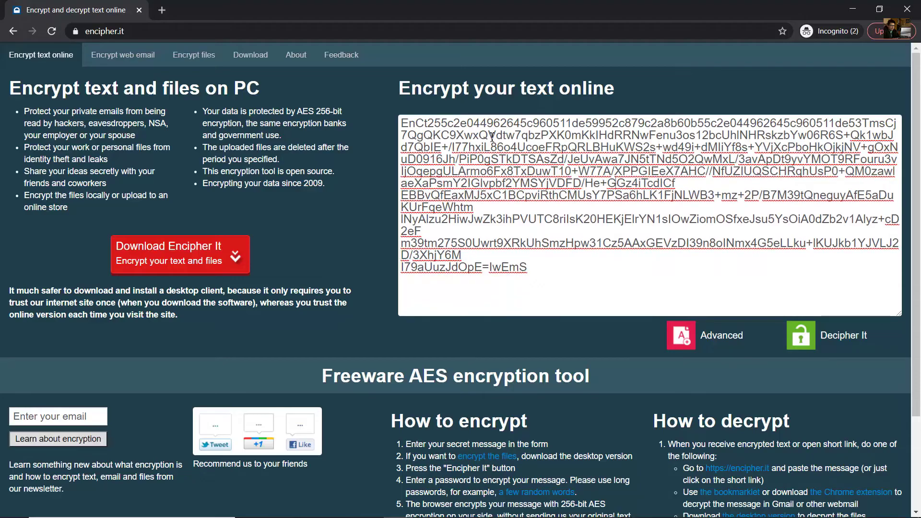
key("Delete")
key("Down")
key("End")
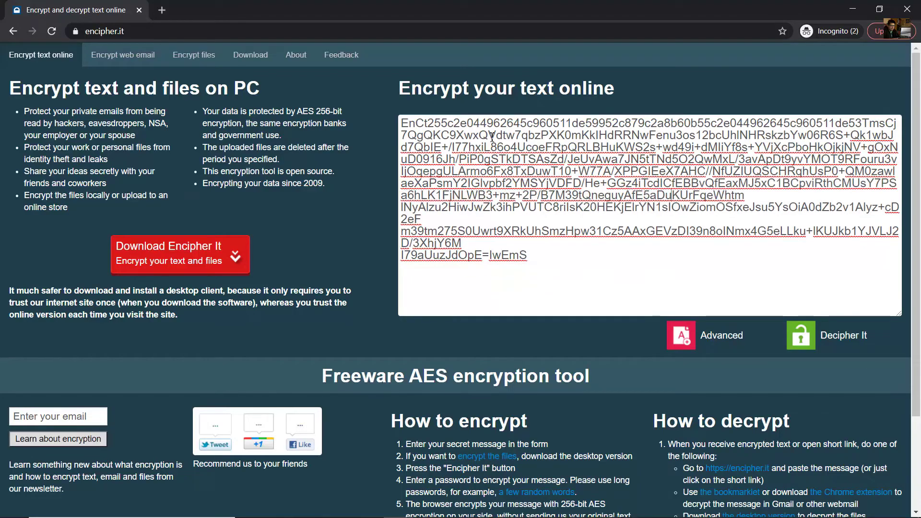
key("Delete")
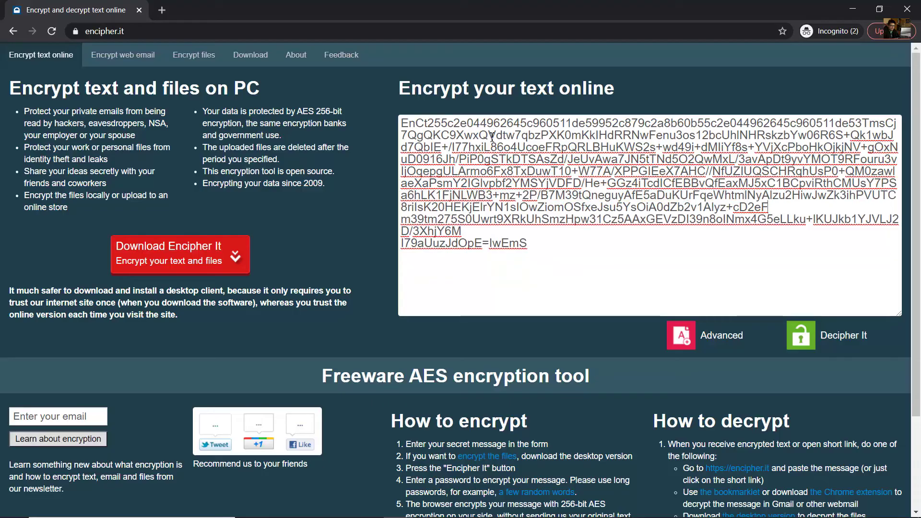
key("Delete")
key("Down")
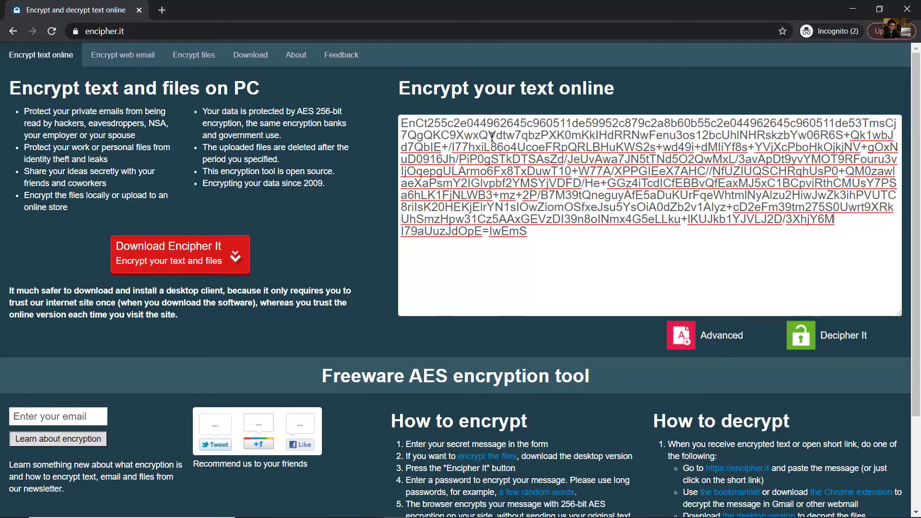
key("Delete")
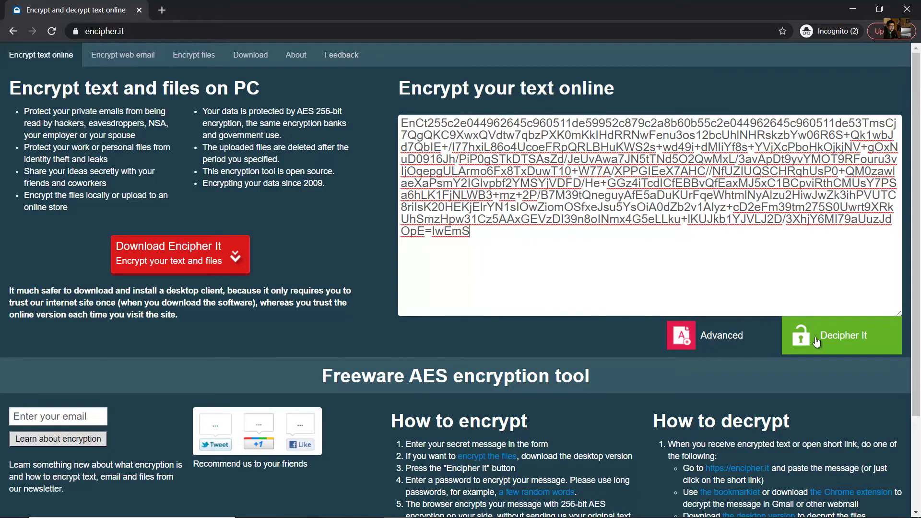
left_click(817, 341)
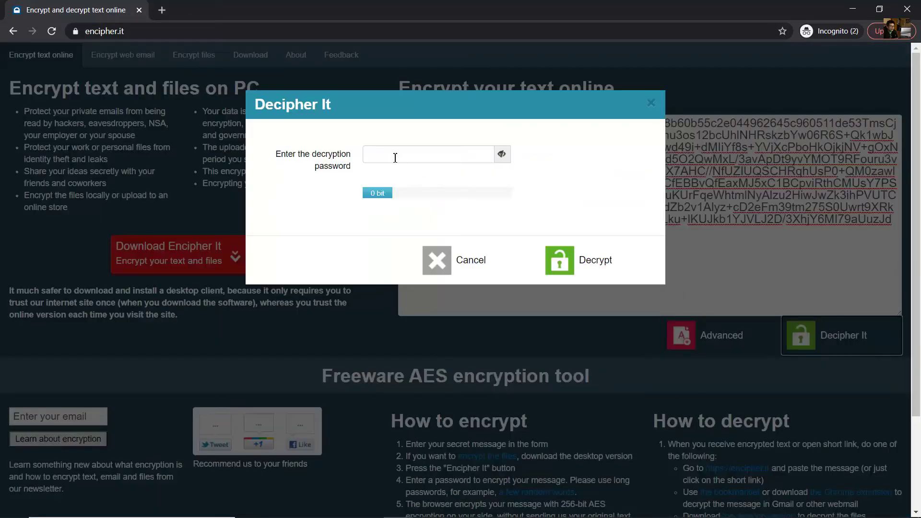
left_click(395, 157)
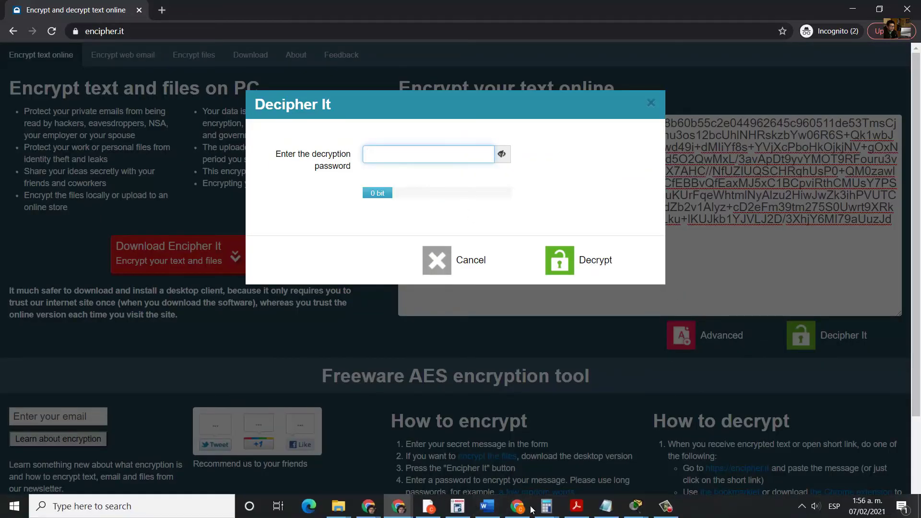
left_click(641, 505)
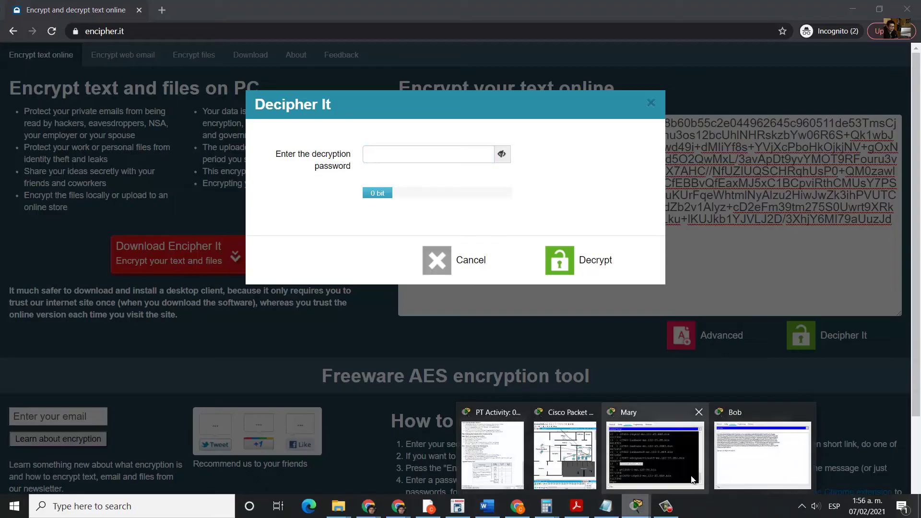
left_click(772, 456)
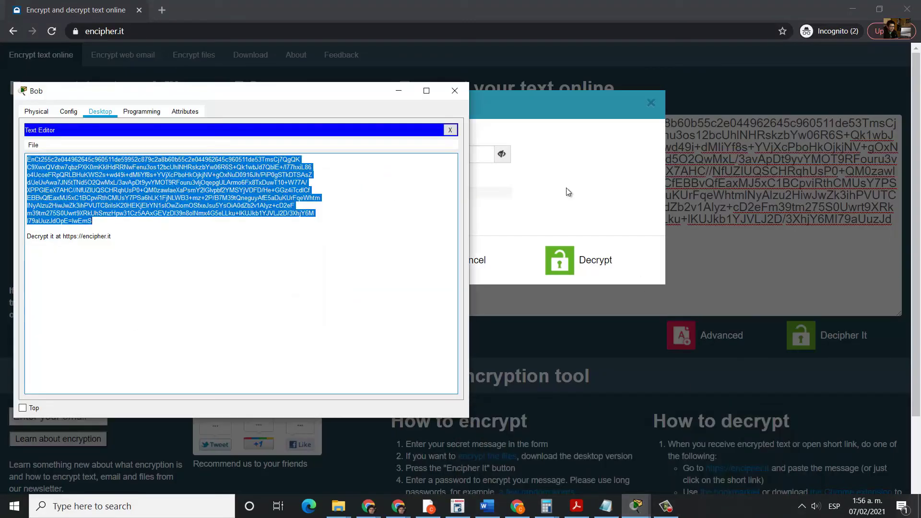
left_click(450, 129)
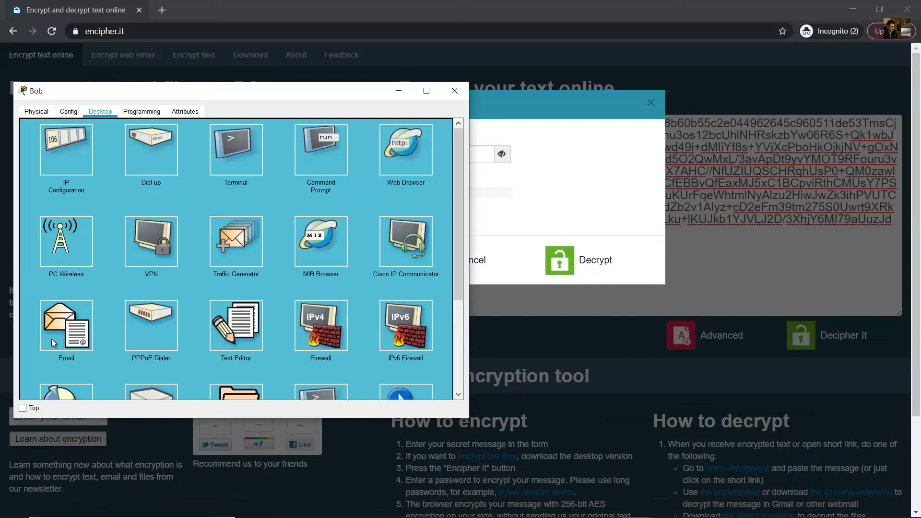
left_click(52, 341)
left_click(189, 226)
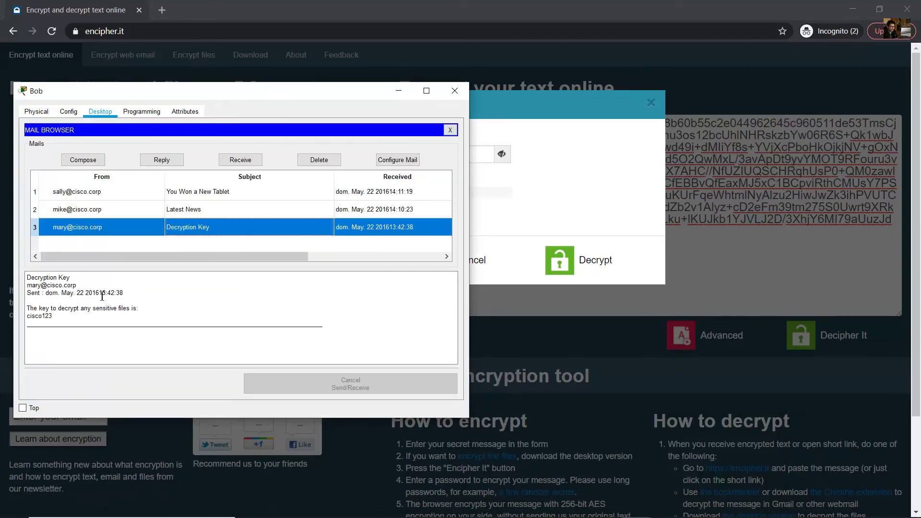
left_click_drag(53, 316, 26, 319)
- Enter the decryption key from the email as the password and decrypt the ciphertext
left_click(399, 91)
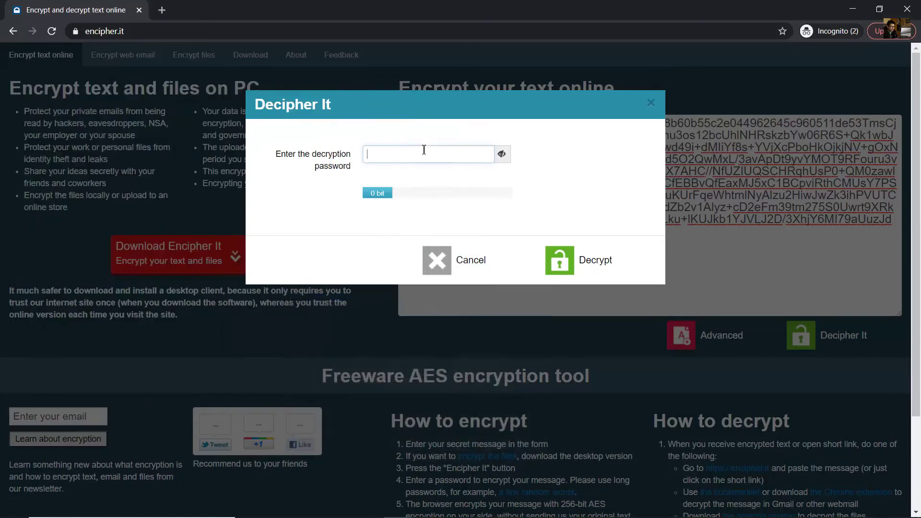
left_click(407, 151)
type("cisco1")
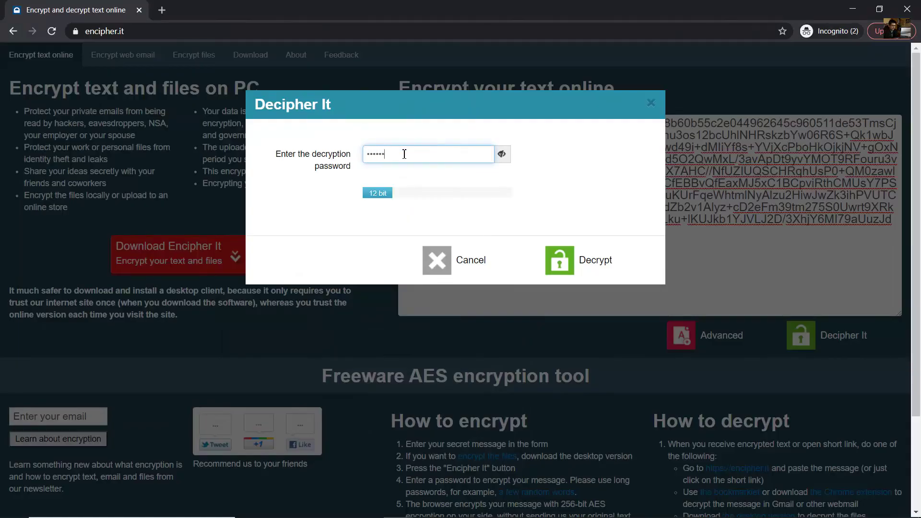
type("23")
left_click(571, 253)
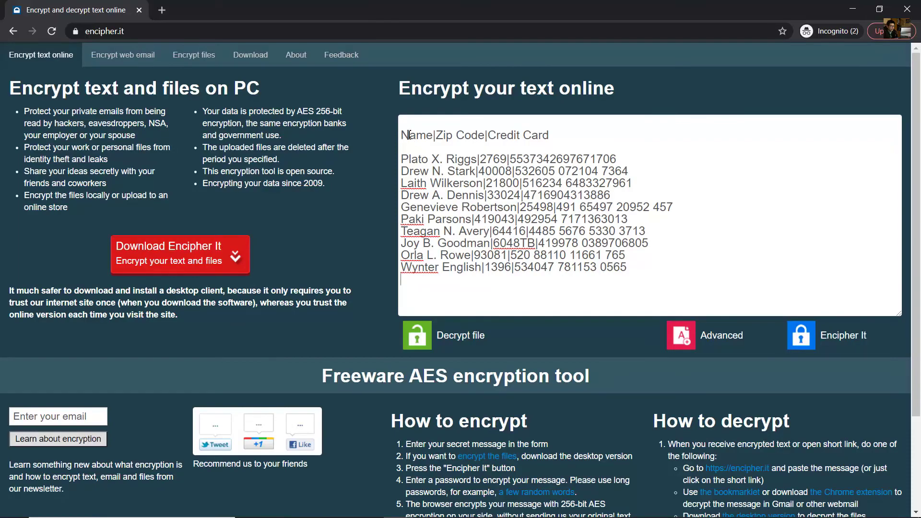
- Review the decrypted Name|Zip Code|Credit Card list, then highlight the first-account-name question
left_click_drag(409, 135, 562, 136)
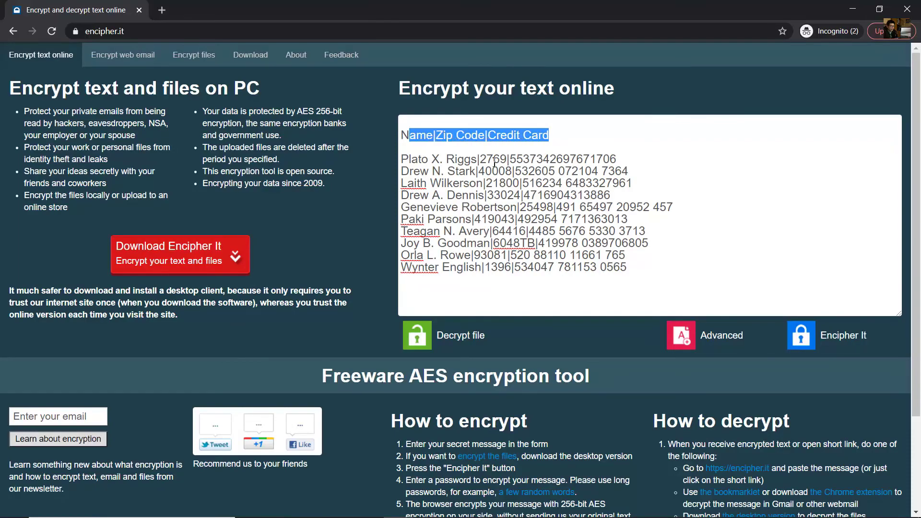
left_click_drag(409, 160, 606, 160)
left_click_drag(420, 171, 631, 264)
left_click(708, 250)
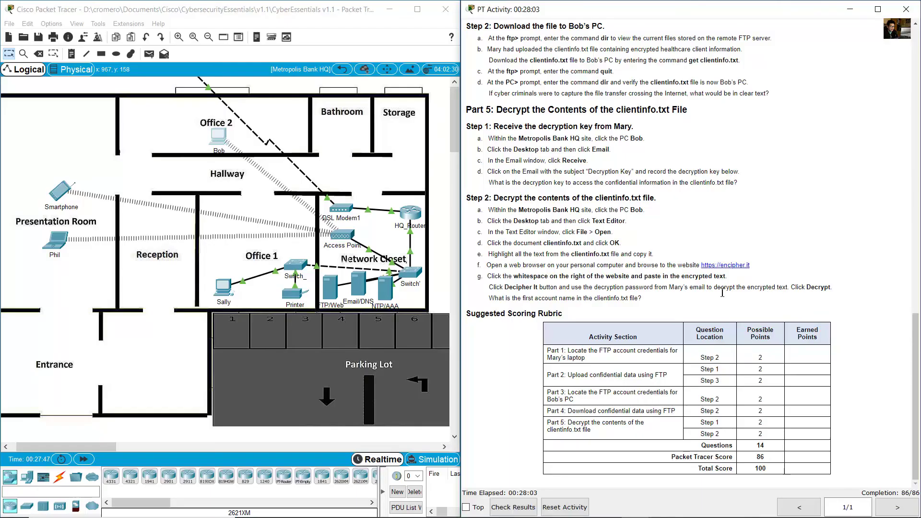
left_click_drag(492, 299, 653, 295)
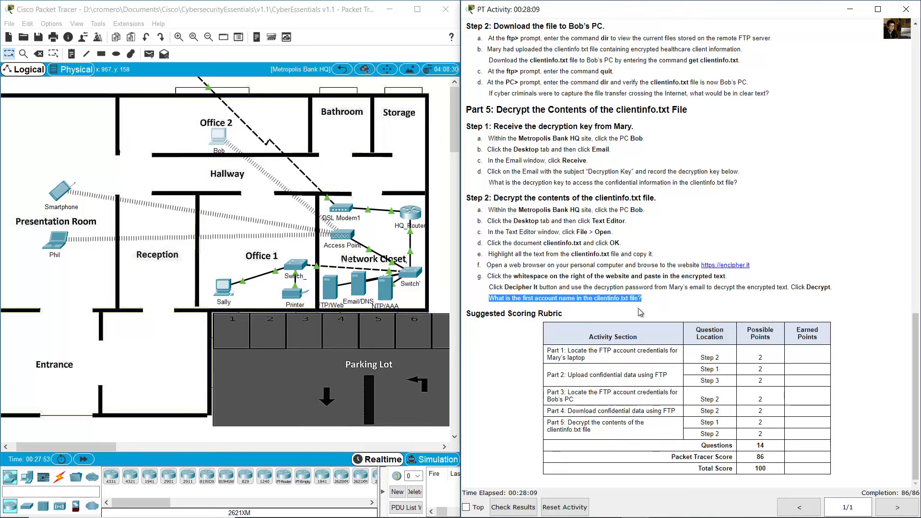
- Select the first client's name and card number in encipher.it, then minimize the browser
mouse_move(472, 505)
mouse_move(517, 506)
left_click(666, 443)
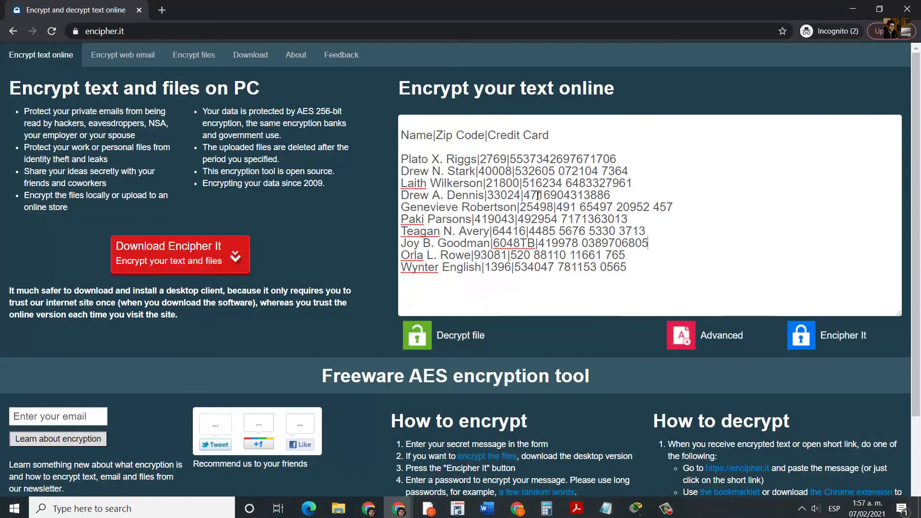
left_click_drag(402, 159, 478, 153)
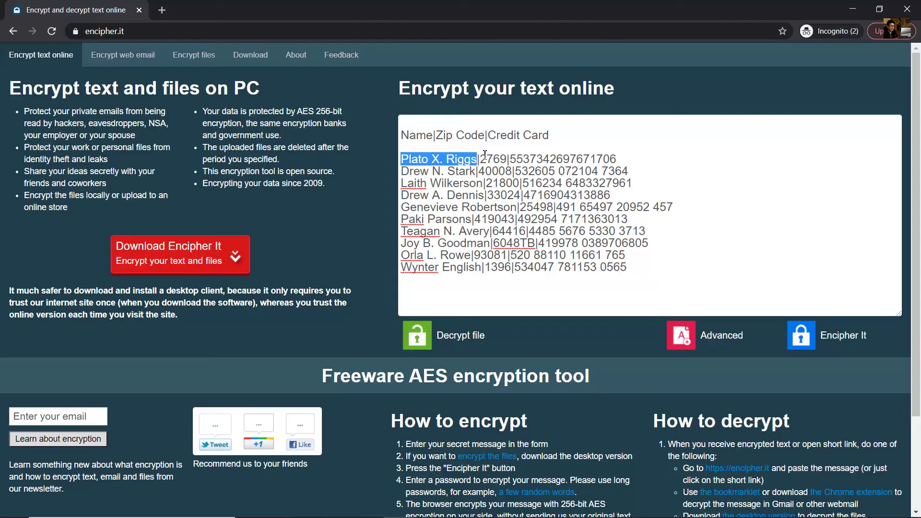
mouse_move(485, 171)
left_mouse_down()
mouse_move(491, 160)
mouse_move(617, 160)
left_mouse_up()
left_click(495, 160)
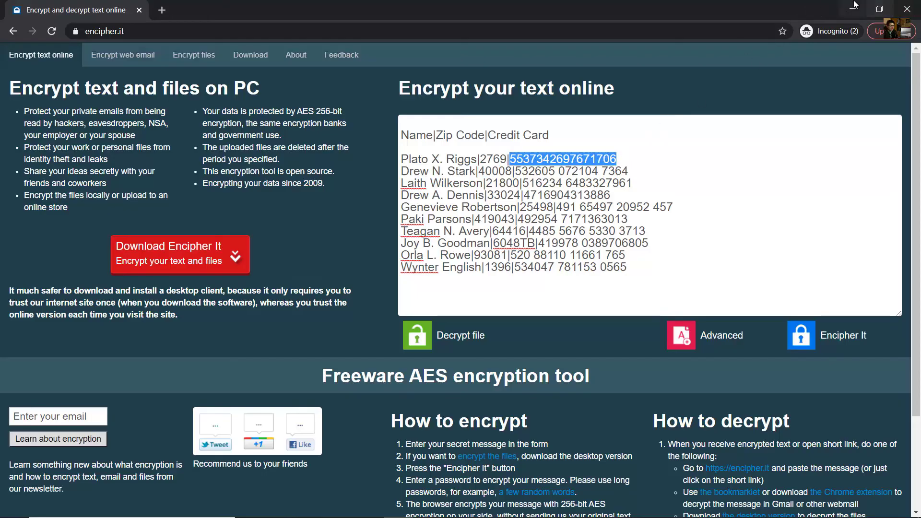
left_click(852, 8)
left_click(778, 157)
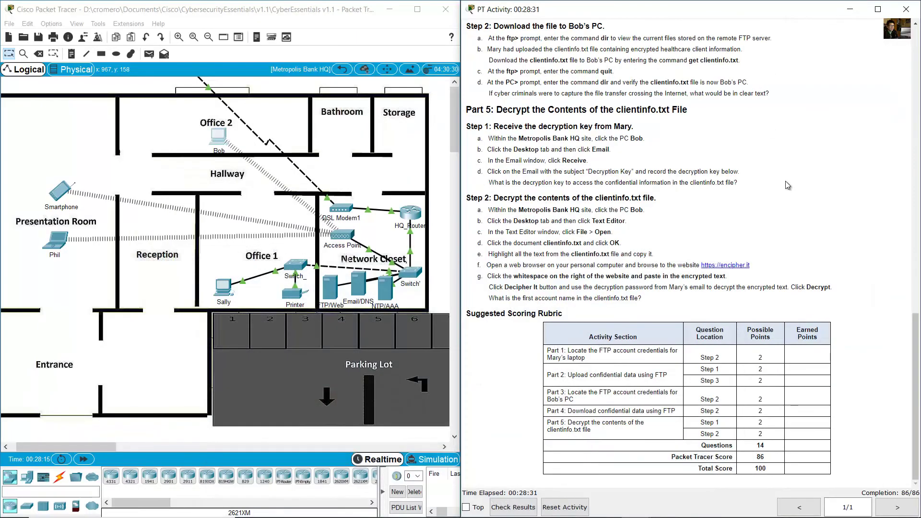